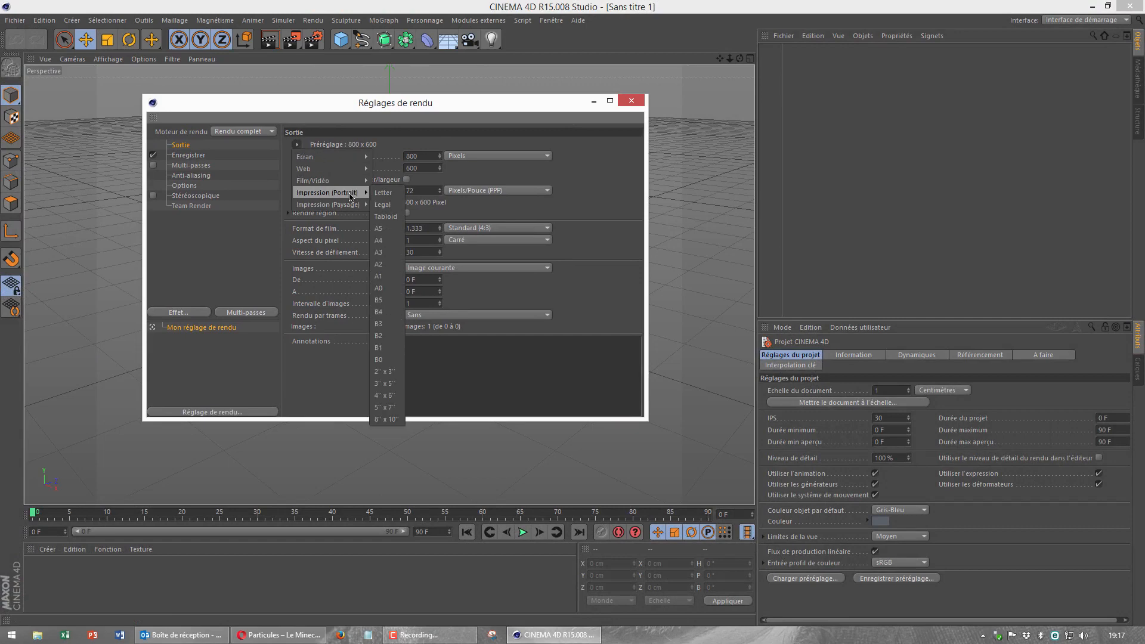
# Set the render output to the Film (4K) preset and the saved image format to JPEG.
pyautogui.moveTo(334, 180)
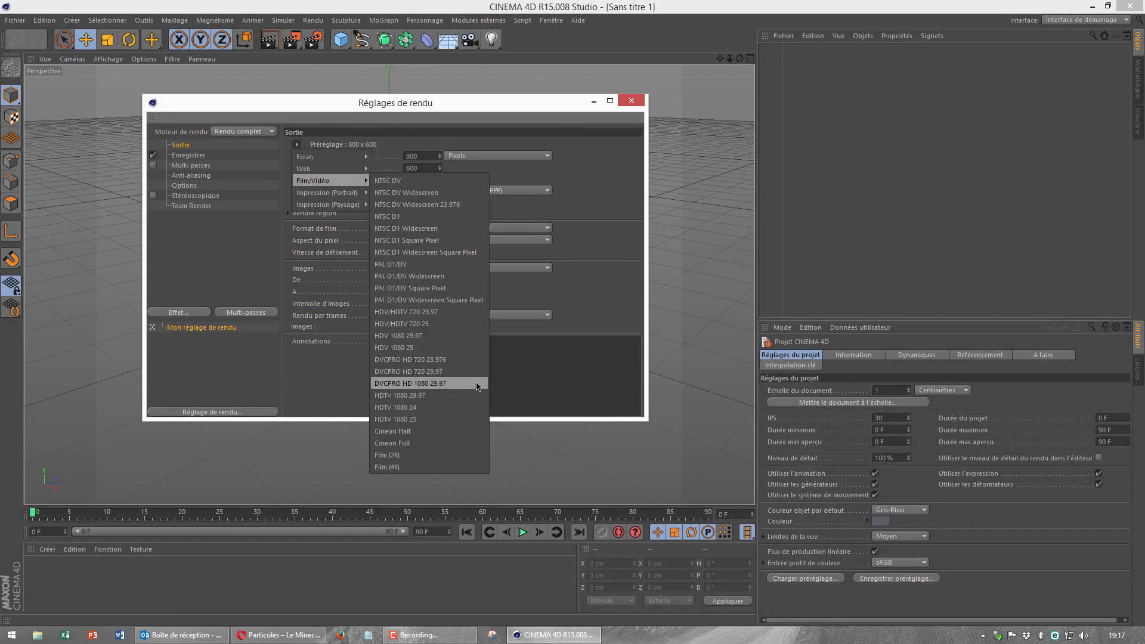
pyautogui.click(412, 466)
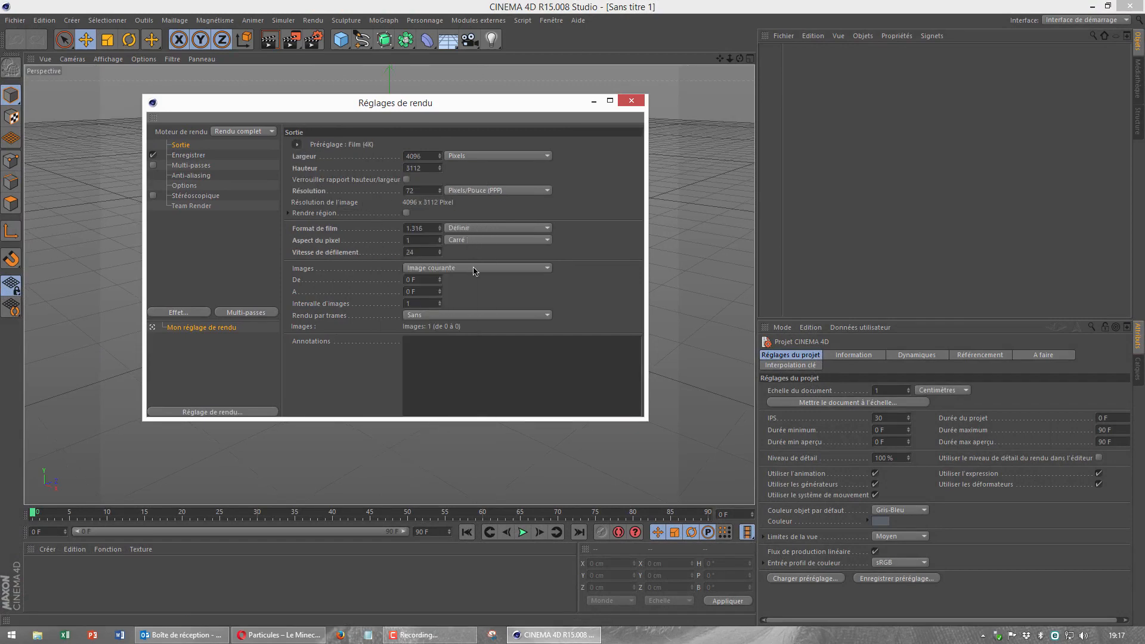
pyautogui.click(189, 155)
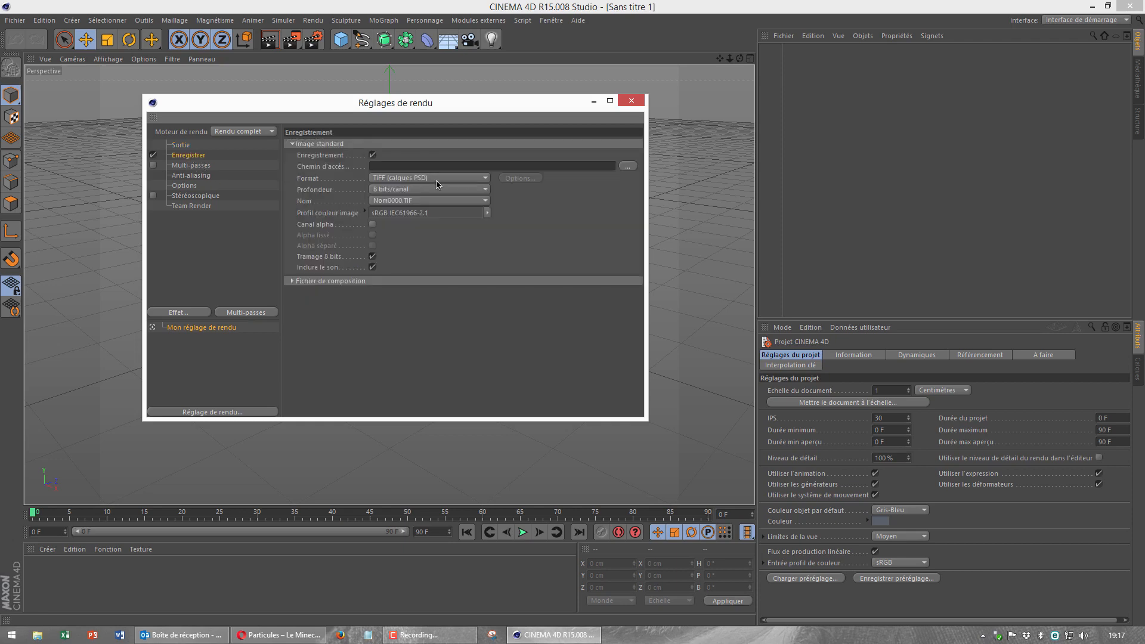
pyautogui.click(439, 178)
pyautogui.click(433, 238)
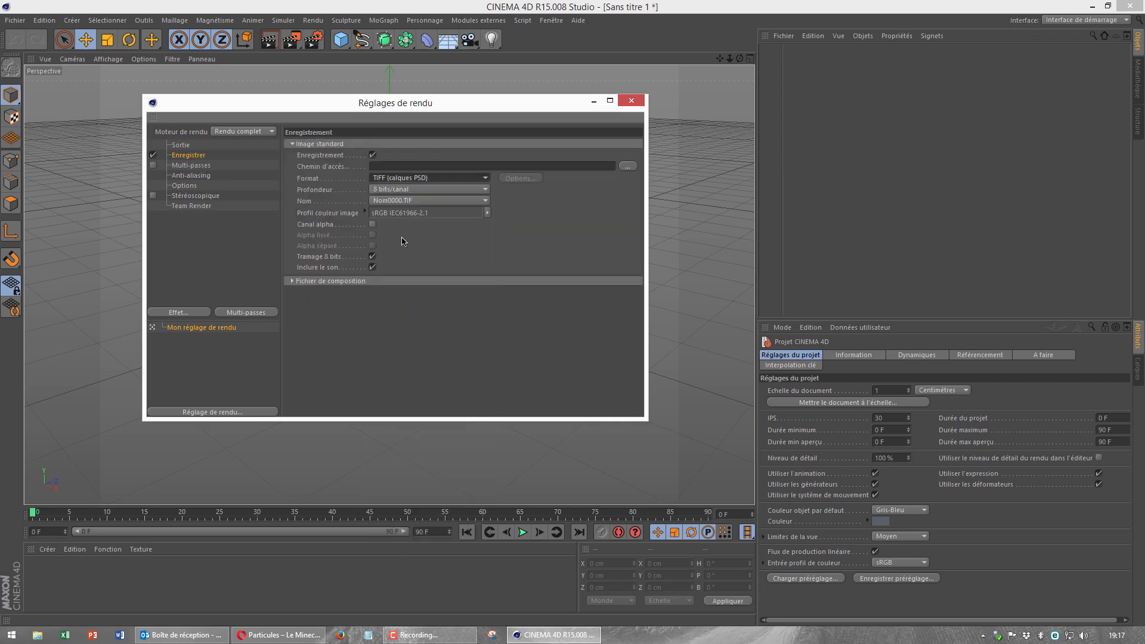
# Set the render's save path to a file named test in the Téléchargements folder.
pyautogui.click(628, 168)
pyautogui.write('t')
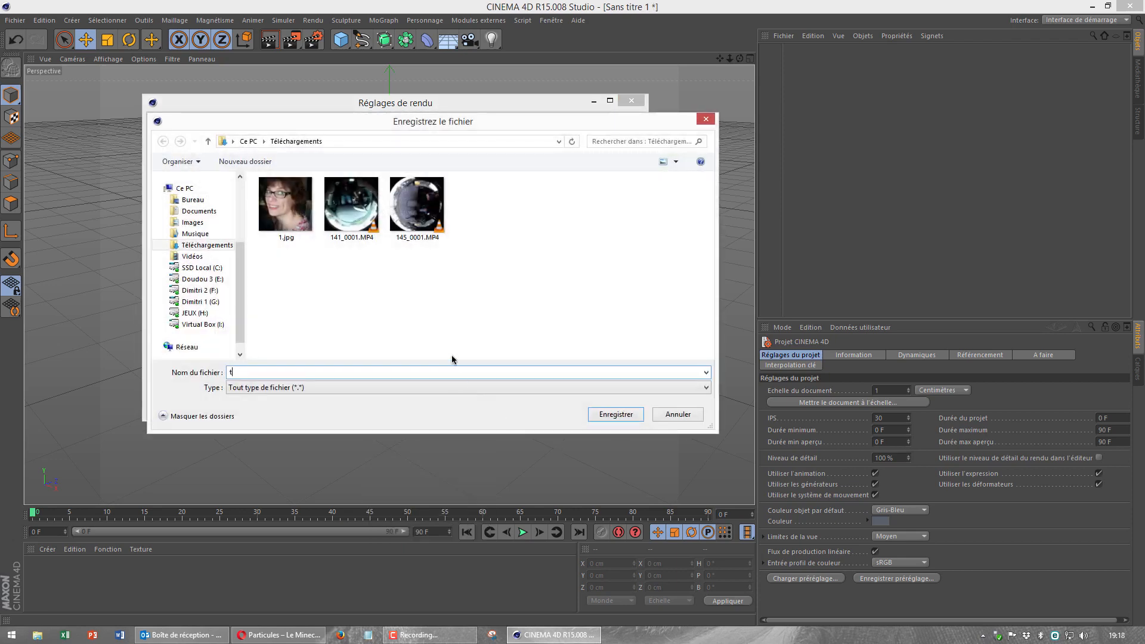
pyautogui.write('est')
pyautogui.press('Return')
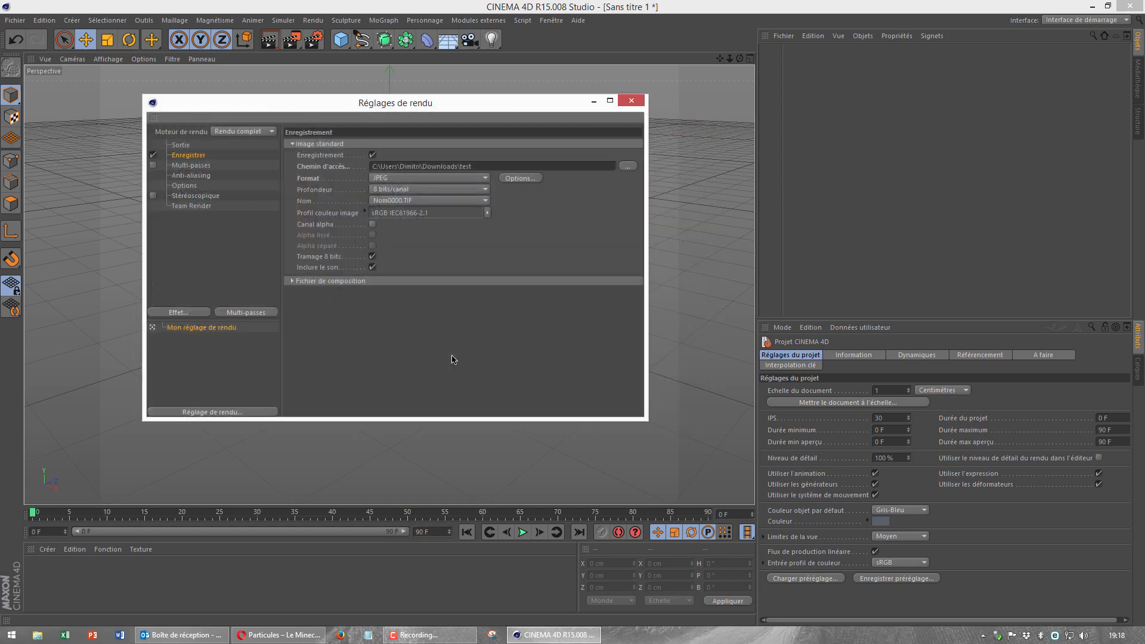
# Set the render anti-aliasing to Au mieux with a minimum level of 2x2 and close the render settings.
pyautogui.click(190, 176)
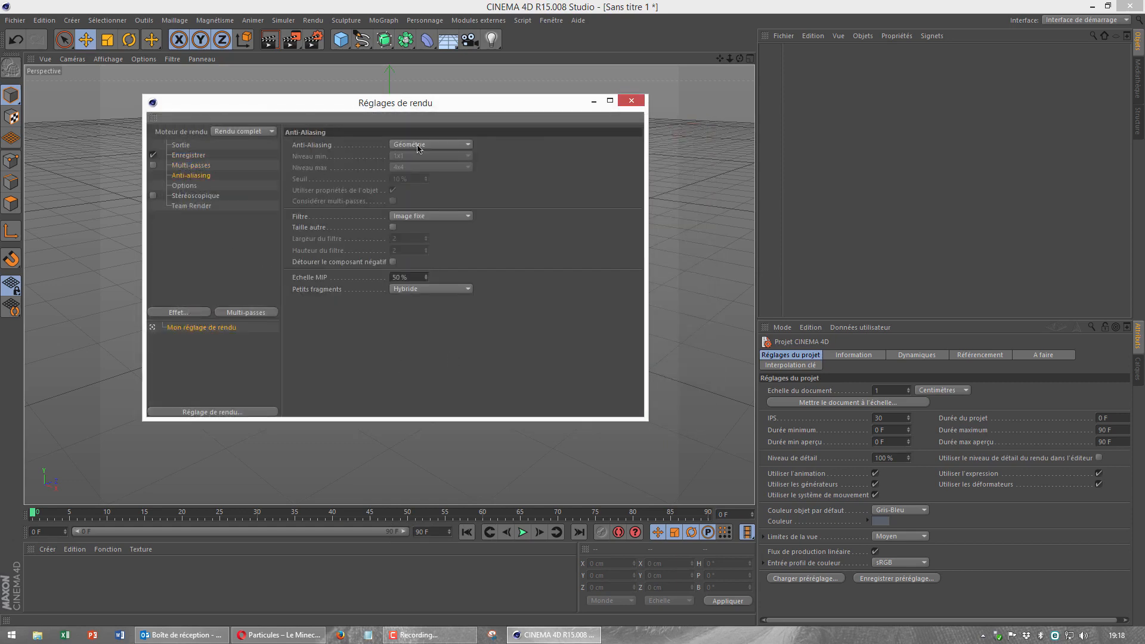
pyautogui.scroll(-1, 419, 148)
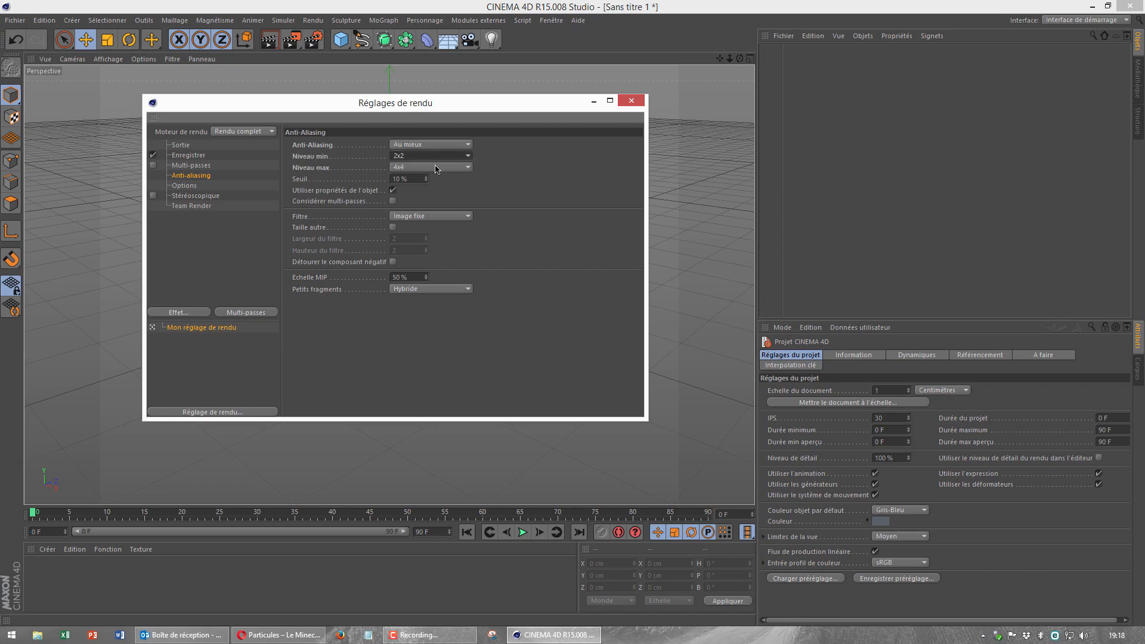
pyautogui.click(631, 100)
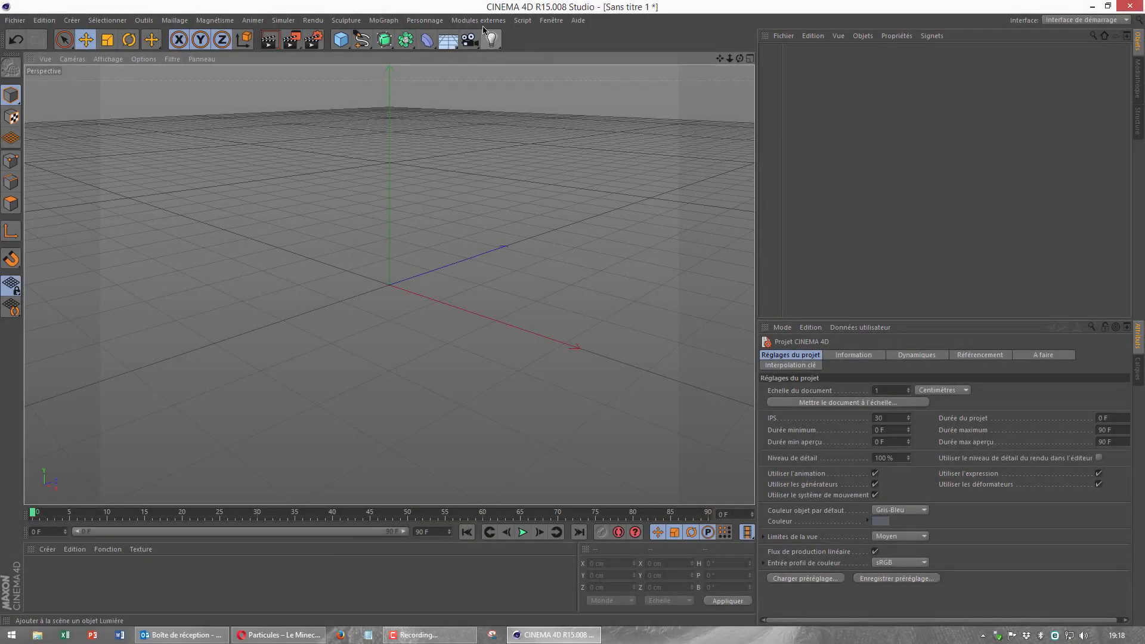
# Add a MagicXTree plugin object to the scene and frame the whole tree in the perspective view.
pyautogui.click(481, 23)
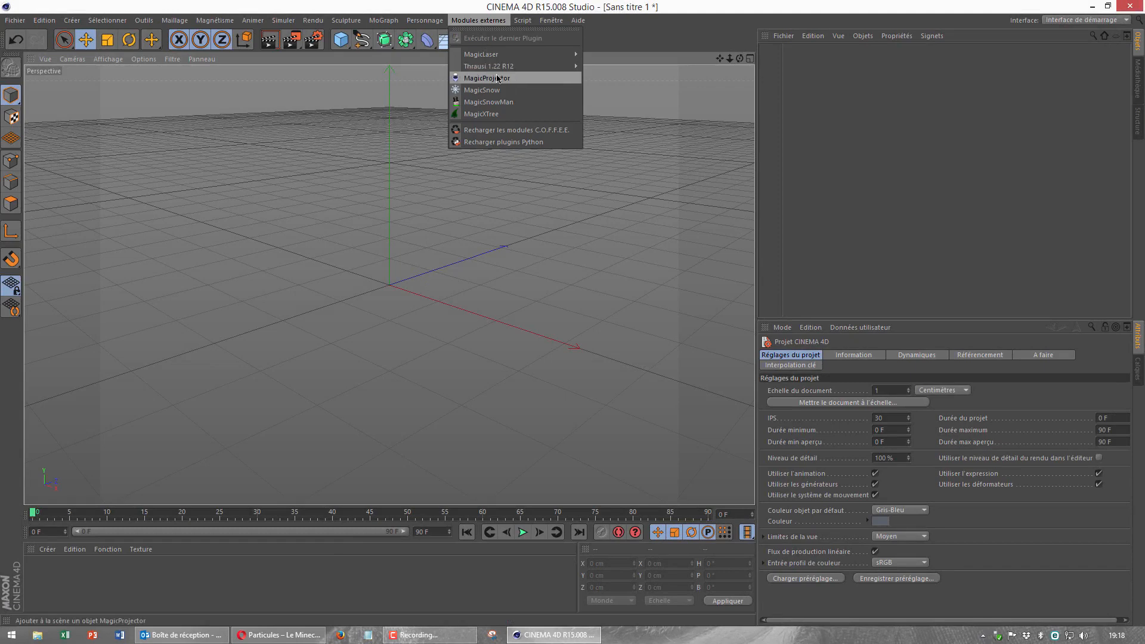
pyautogui.click(480, 113)
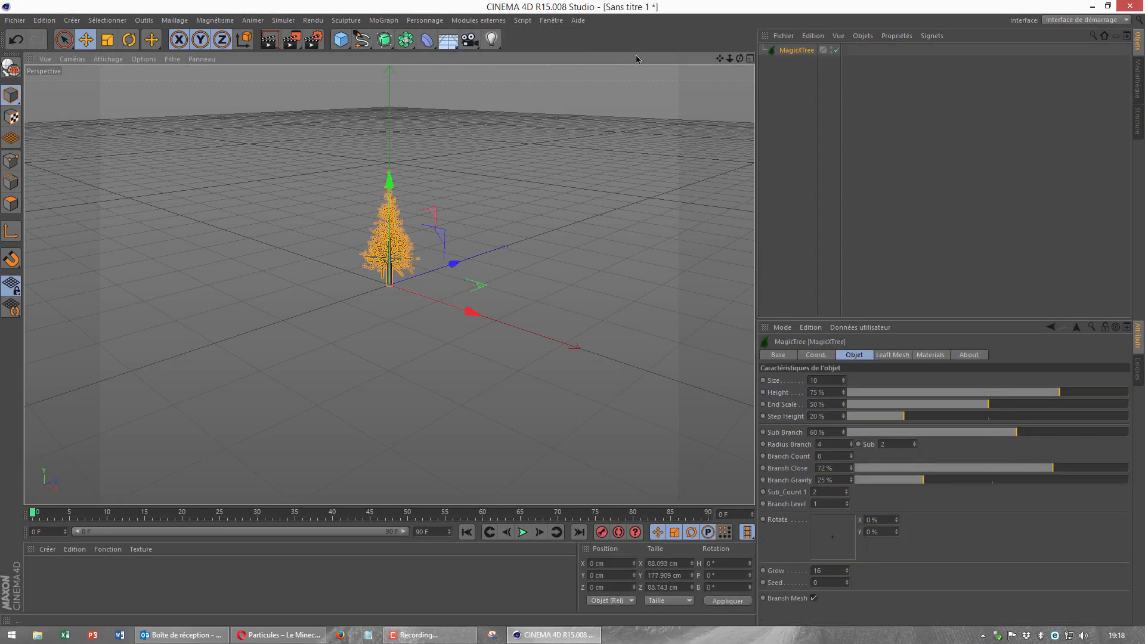
pyautogui.scroll(5, 471, 262)
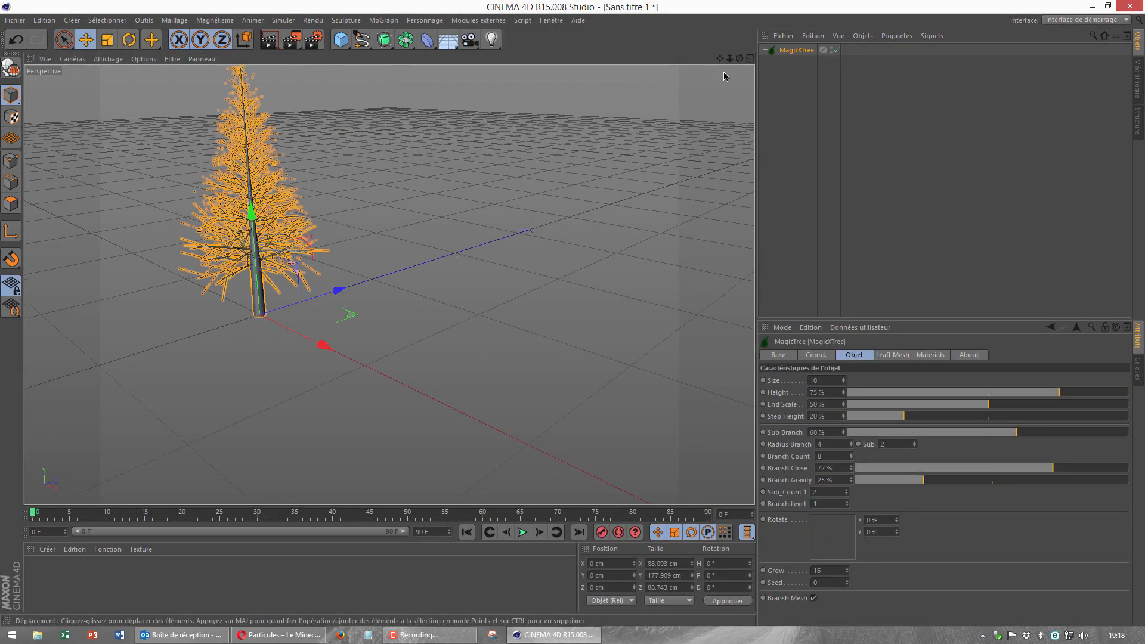
pyautogui.moveTo(720, 59); pyautogui.dragTo(801, 138)
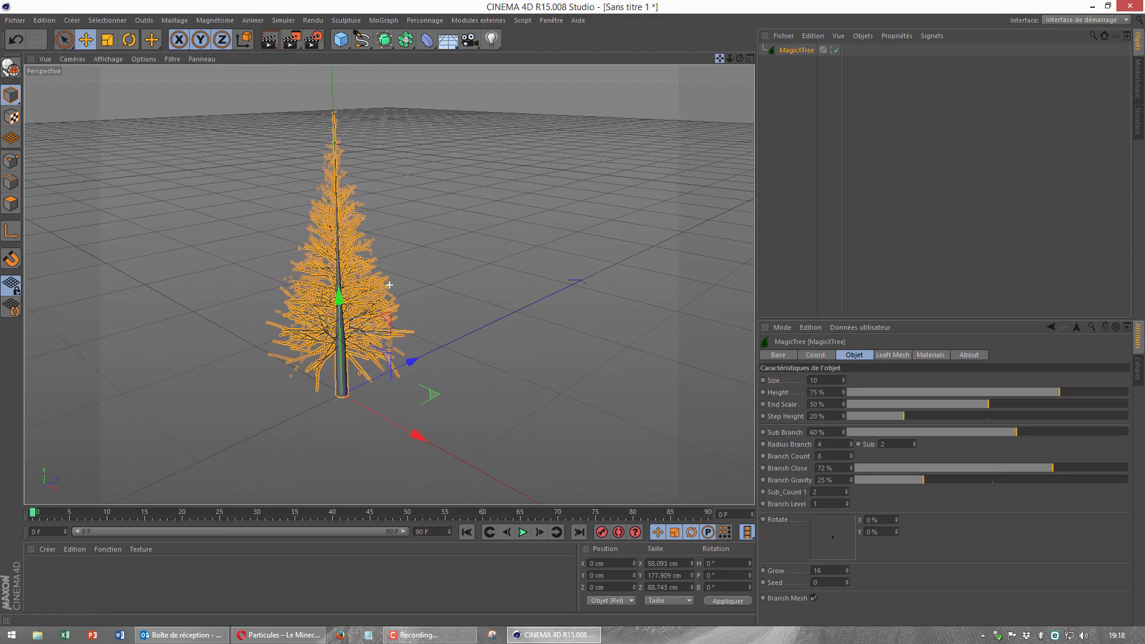
pyautogui.scroll(-2, 542, 213)
pyautogui.scroll(1, 542, 200)
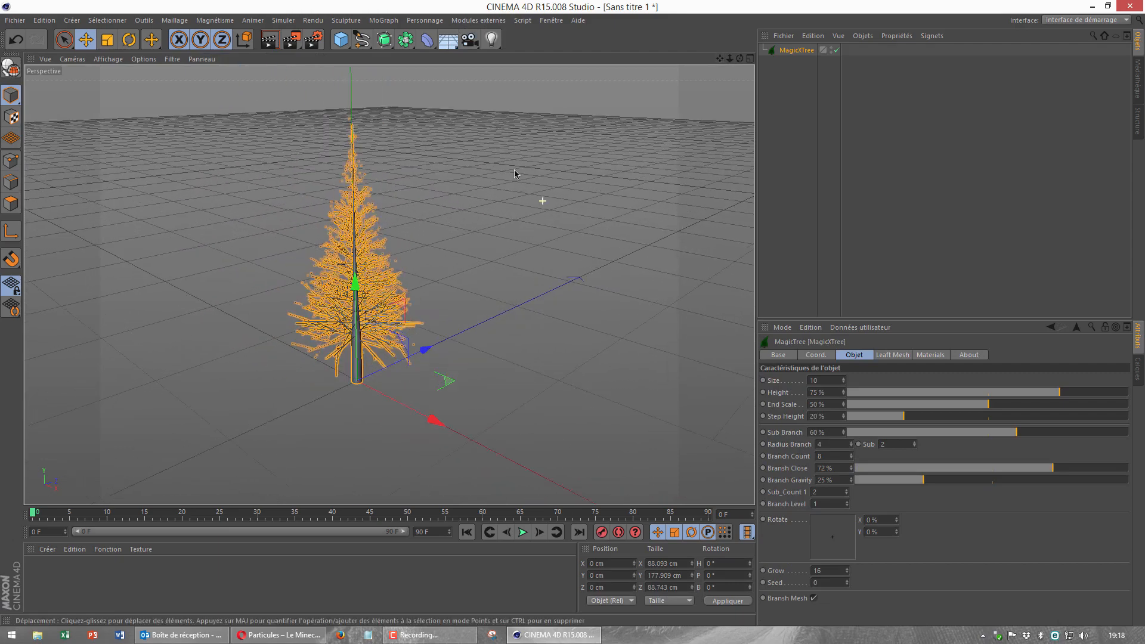
# Switch to File Explorer and examine the plugins folder of CINEMA 4D R15 under Programmes > MAXON on drive C.
pyautogui.click(38, 634)
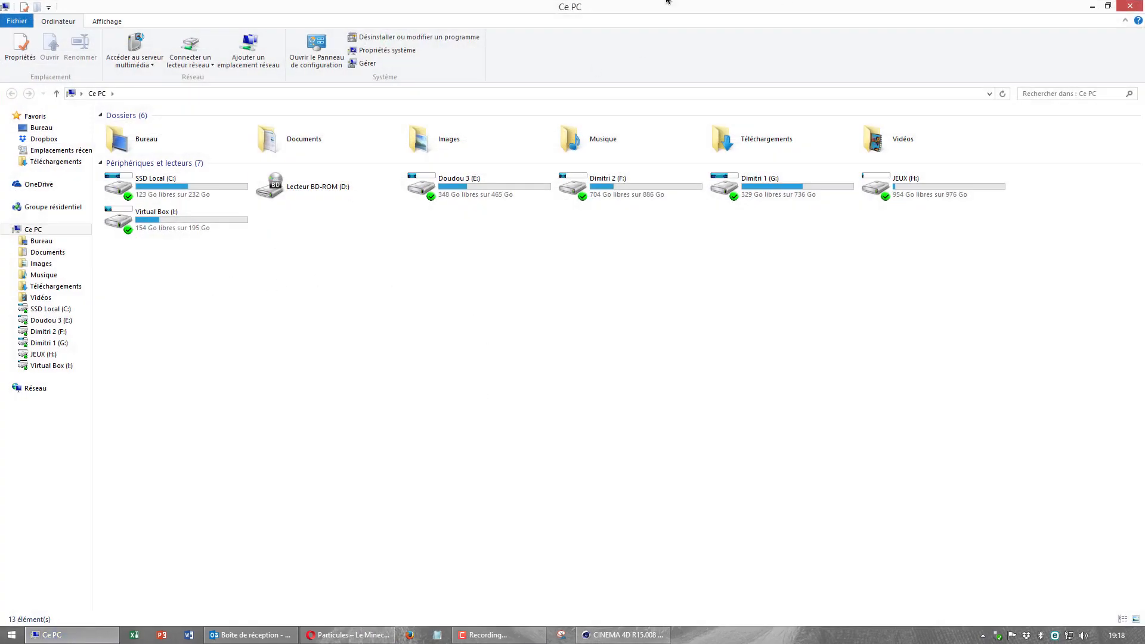
pyautogui.click(67, 314)
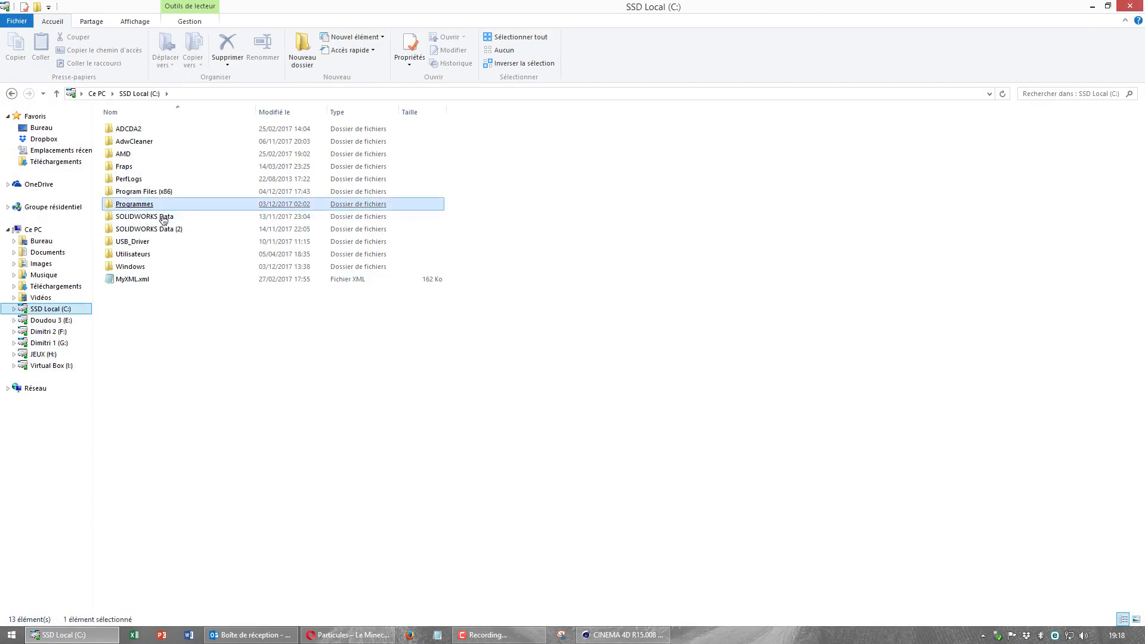
pyautogui.doubleClick(146, 204)
pyautogui.doubleClick(160, 416)
pyautogui.press('BackSpace')
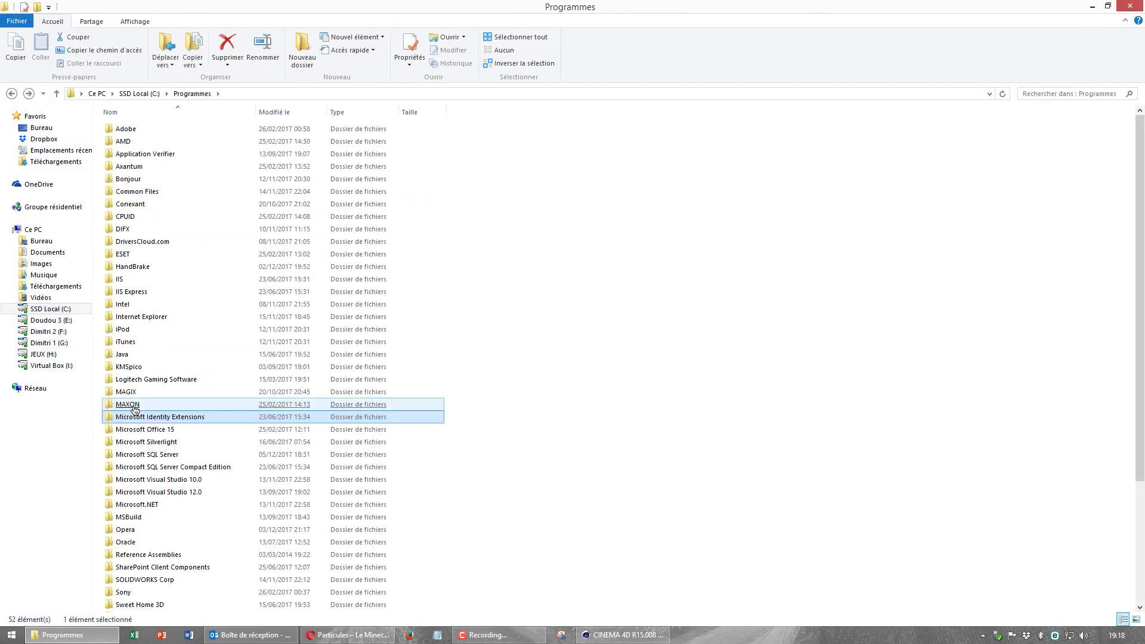
pyautogui.doubleClick(128, 404)
pyautogui.click(150, 130)
pyautogui.click(151, 181)
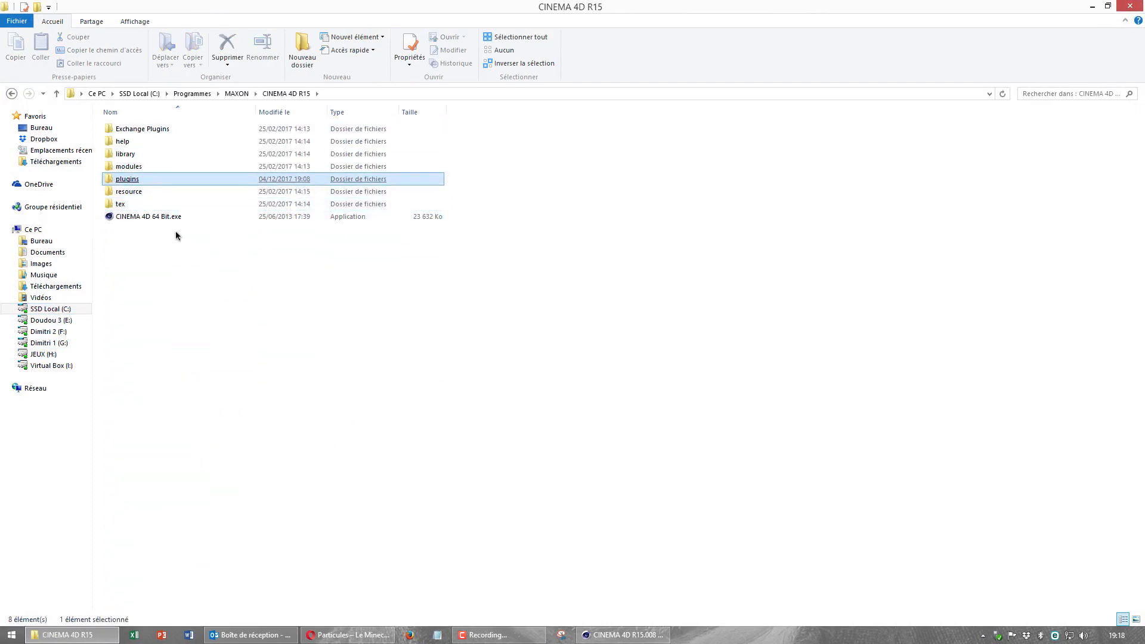
pyautogui.moveTo(145, 249); pyautogui.dragTo(385, 492)
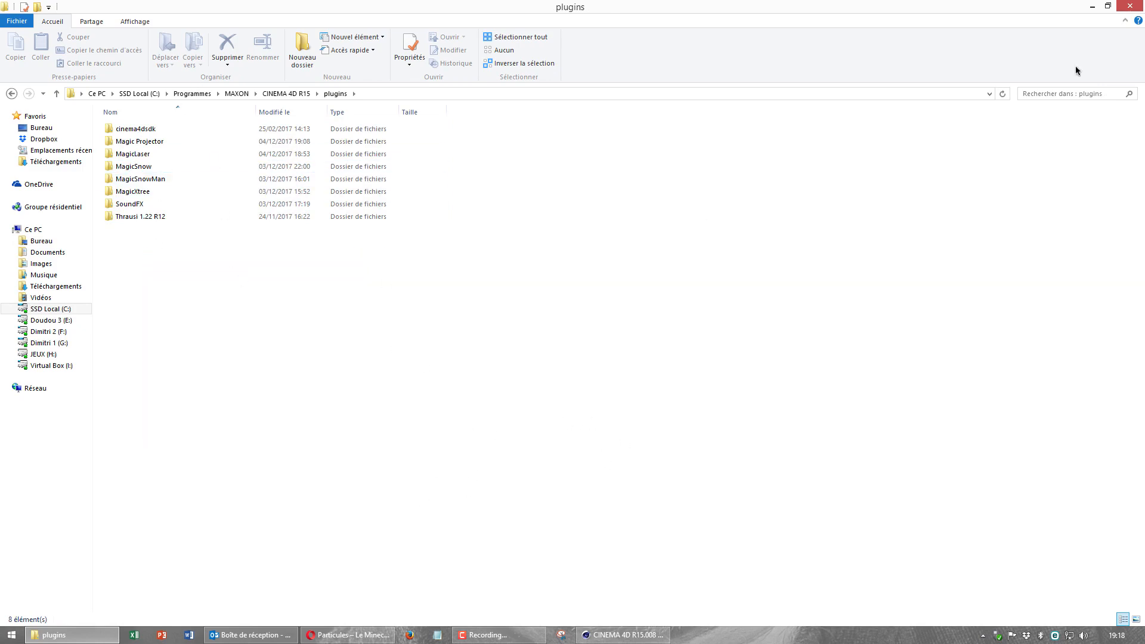
pyautogui.click(1130, 6)
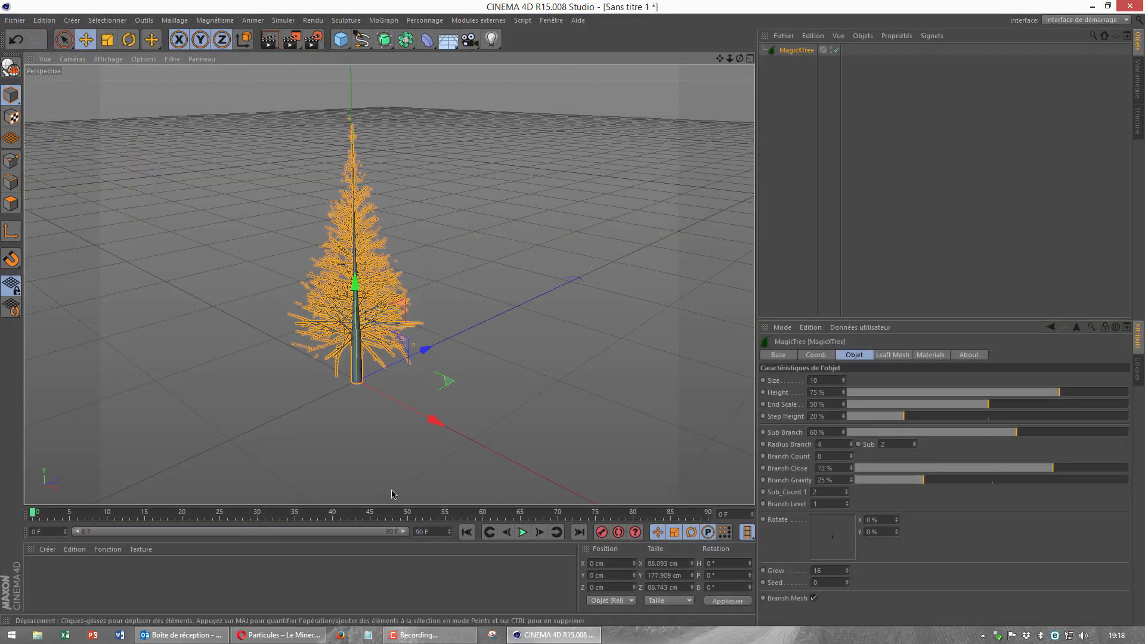
# Create the Leaft, Branch and Trunk materials for the MagicXTree object, and then deselect the tree.
pyautogui.click(803, 110)
pyautogui.click(781, 53)
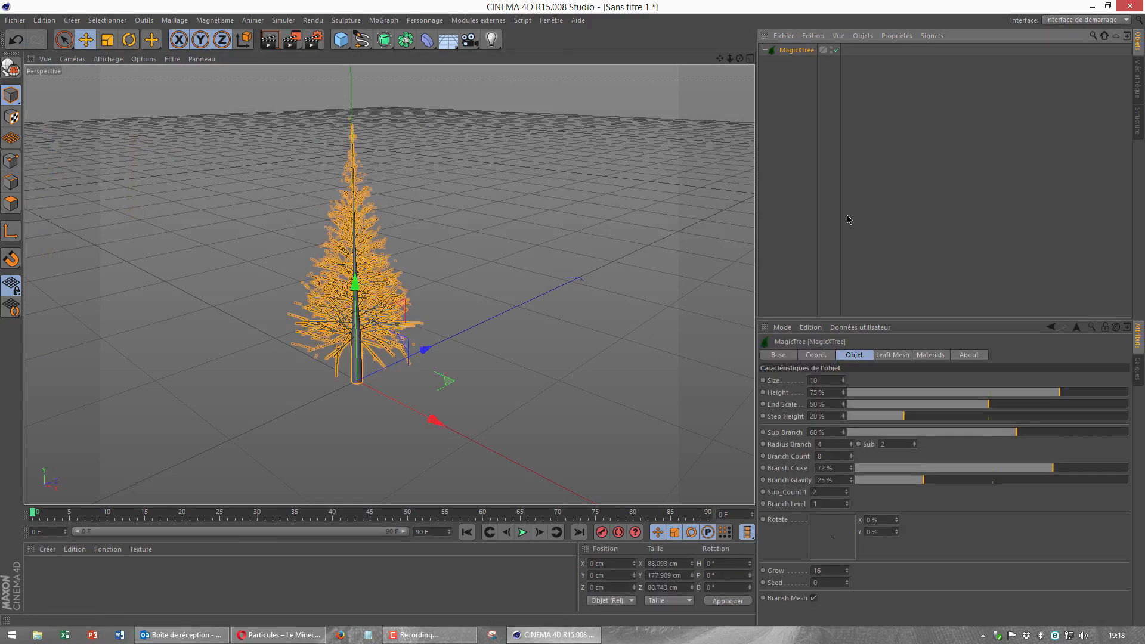
pyautogui.click(930, 355)
pyautogui.click(813, 420)
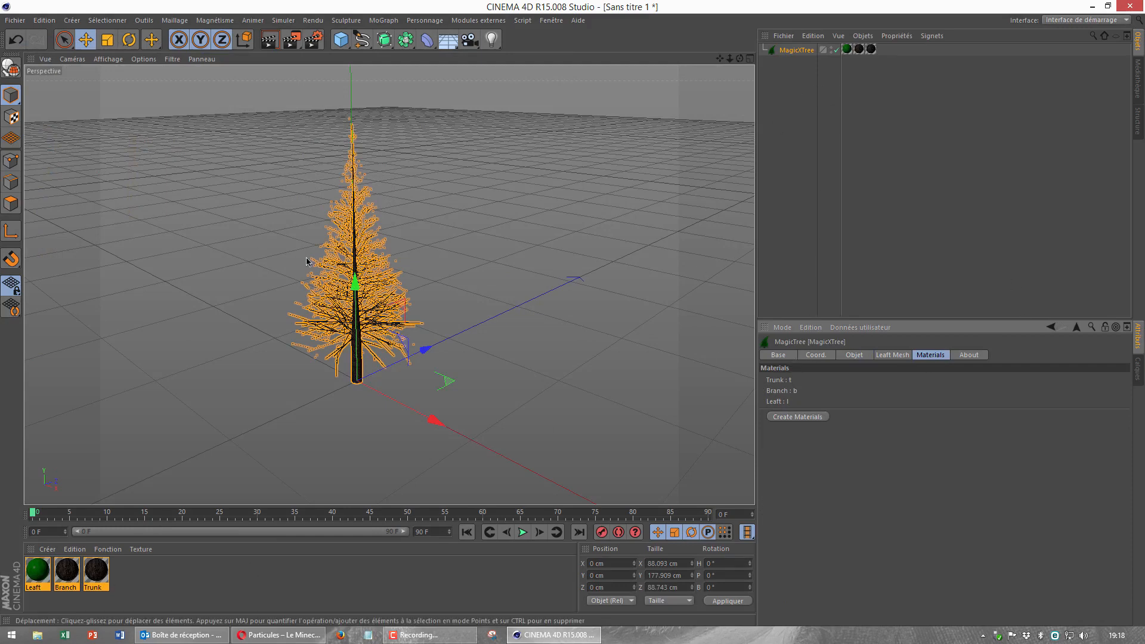
pyautogui.moveTo(738, 63); pyautogui.dragTo(738, 80)
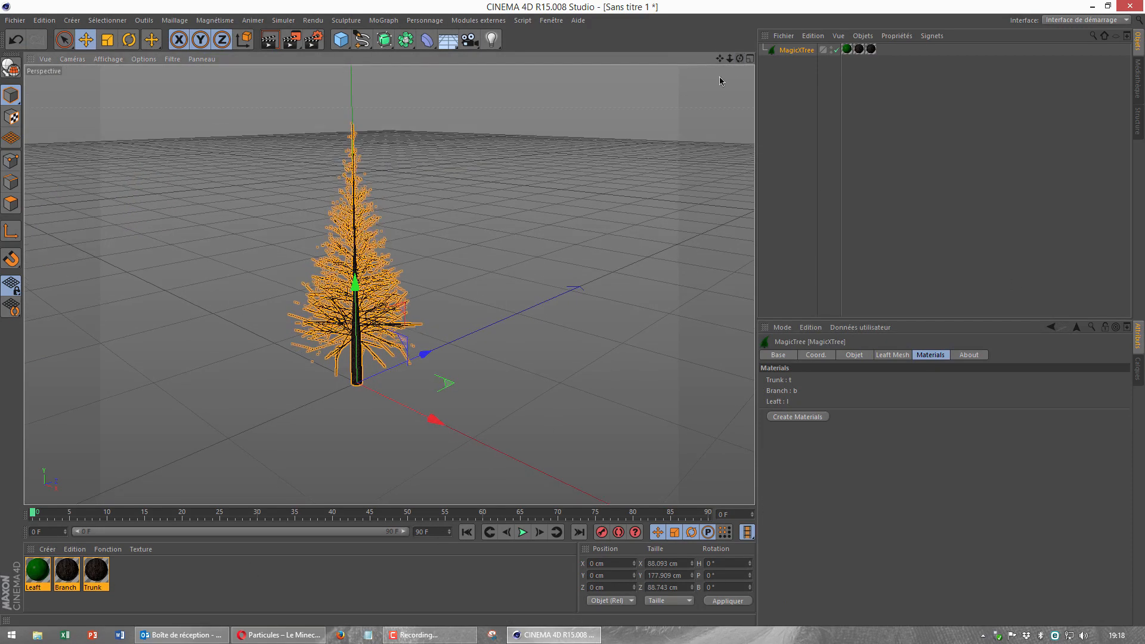
pyautogui.click(771, 153)
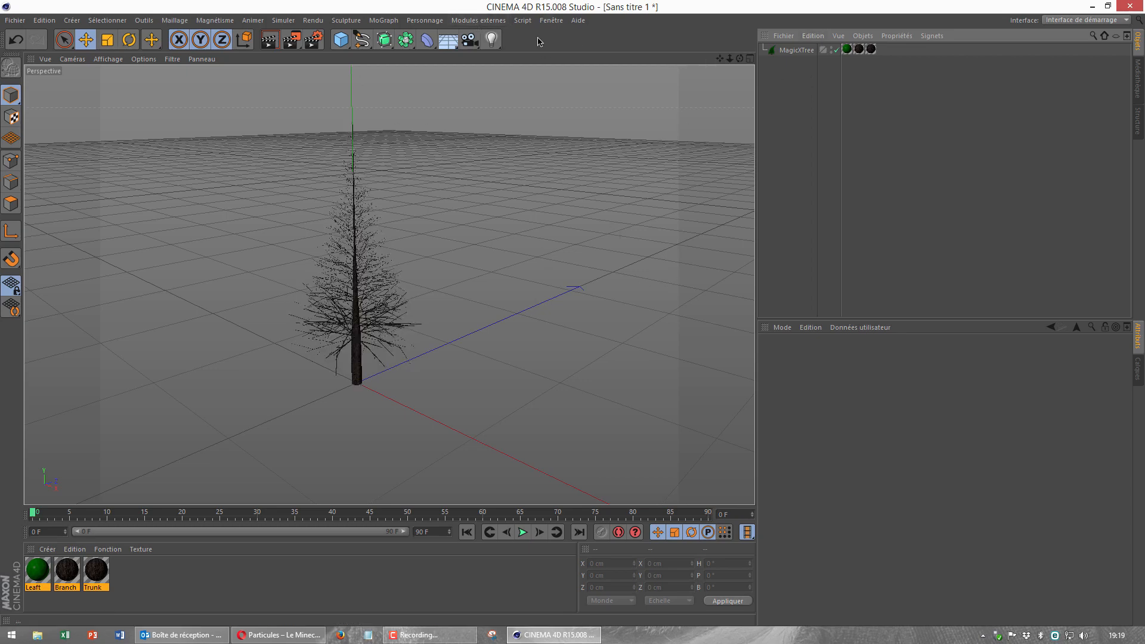
# Add a Spirale spline to the scene with an initial radius of 38.873 cm.
pyautogui.click(363, 39)
pyautogui.click(554, 100)
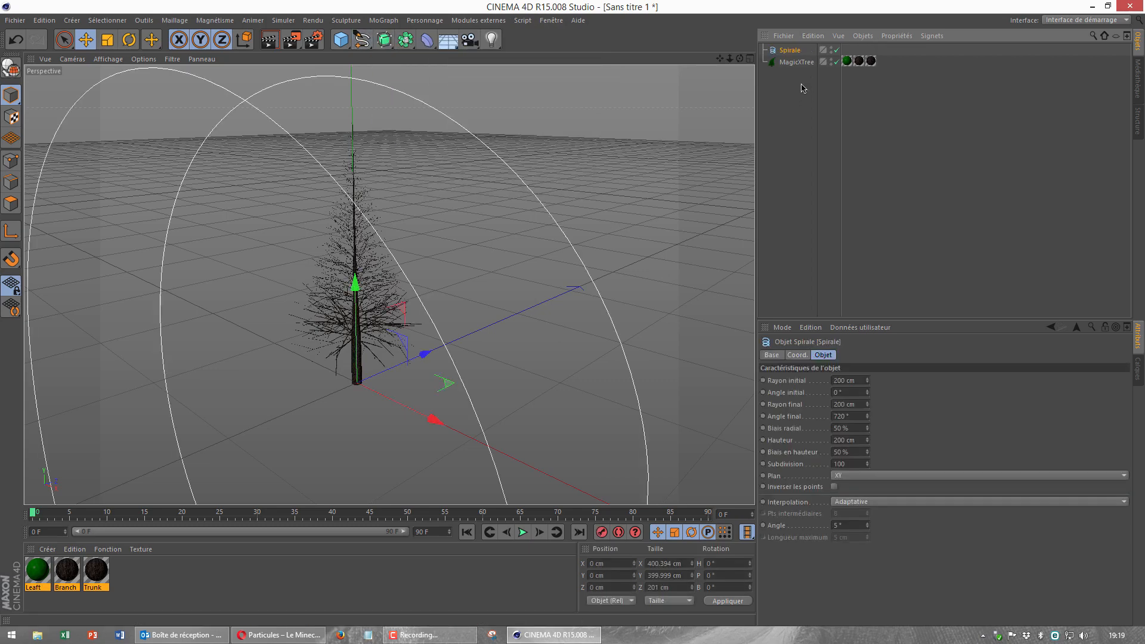
pyautogui.click(850, 380)
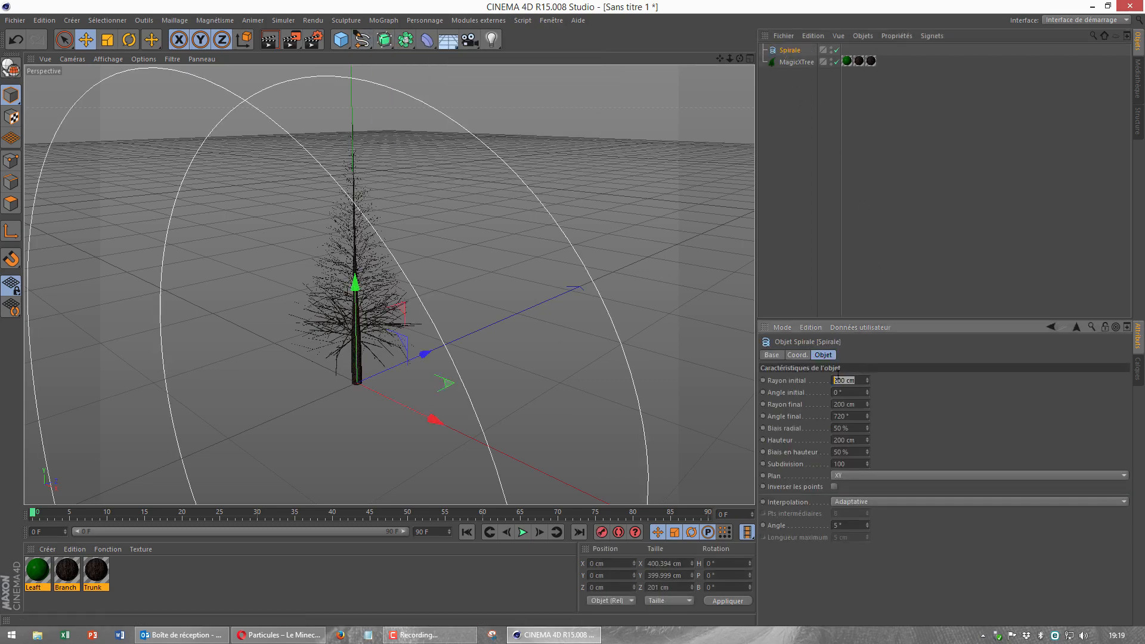
pyautogui.press('BackSpace')
pyautogui.press('Return')
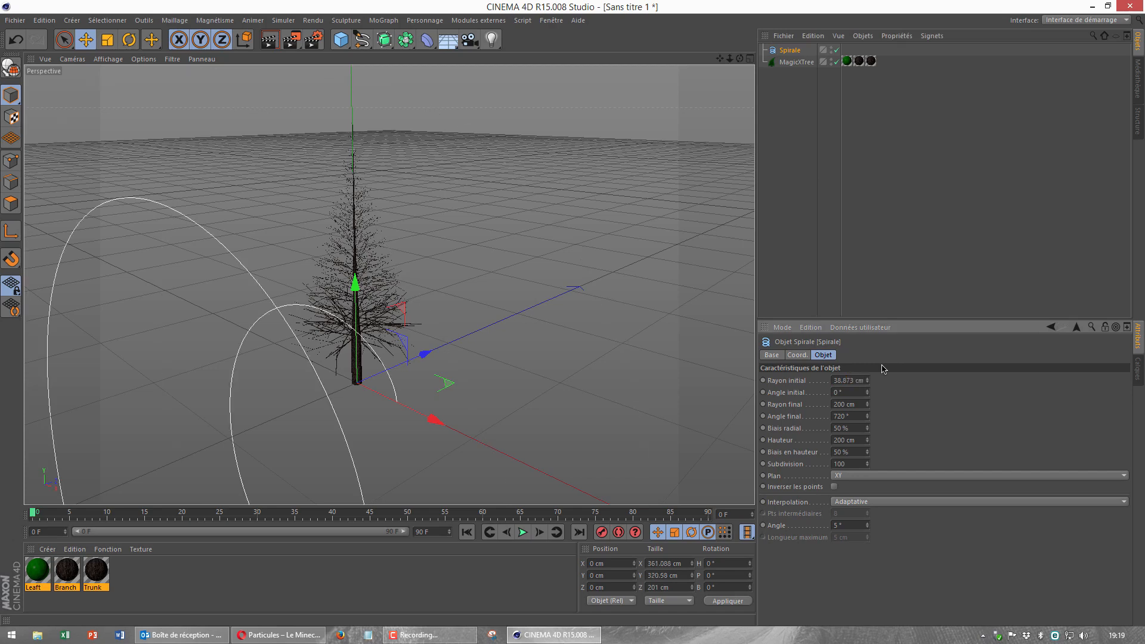
# Set the spiral's plane to XZ and its initial angle to -898°.
pyautogui.click(908, 477)
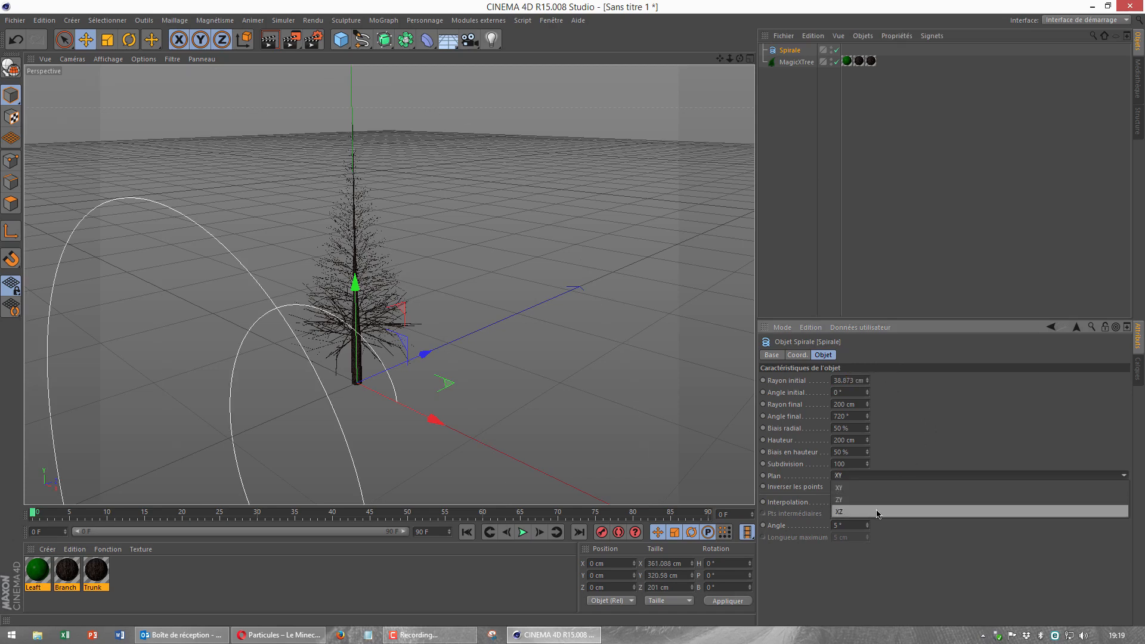
pyautogui.click(882, 511)
pyautogui.click(855, 393)
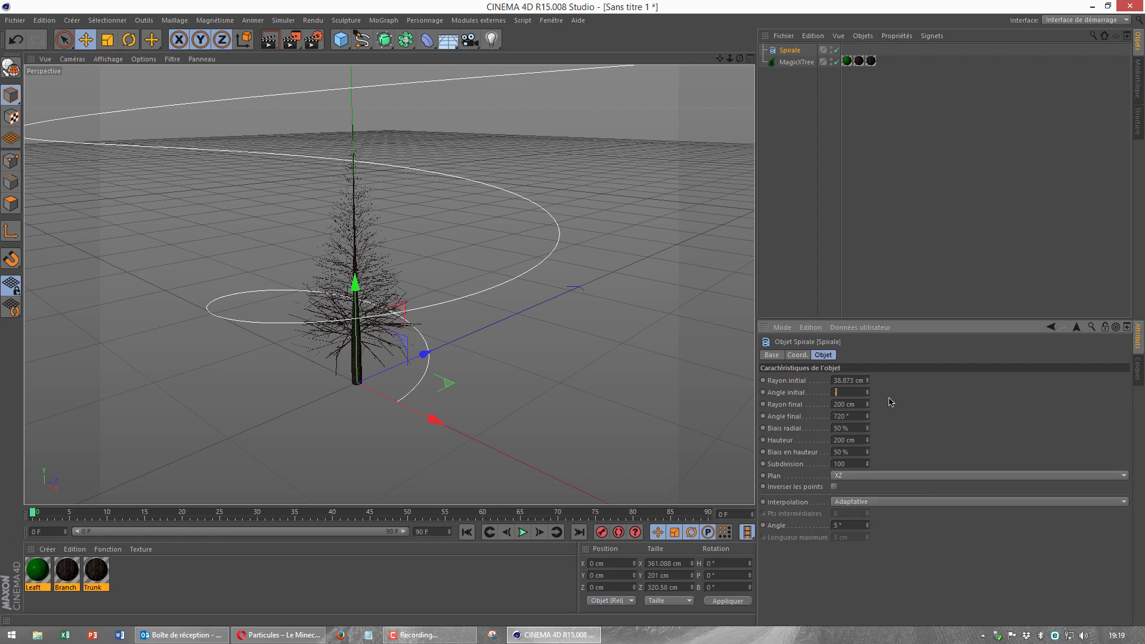
pyautogui.press('Return')
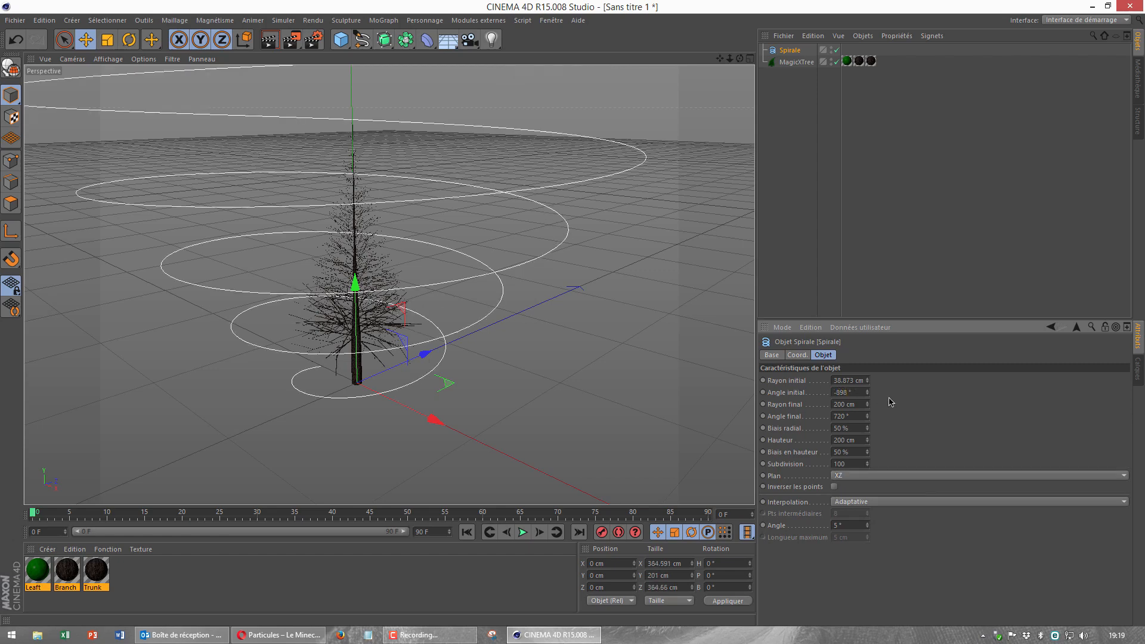
# Set the spiral's final radius to 6 cm and its final angle to 1136°.
pyautogui.click(847, 403)
pyautogui.write('6')
pyautogui.press('Return')
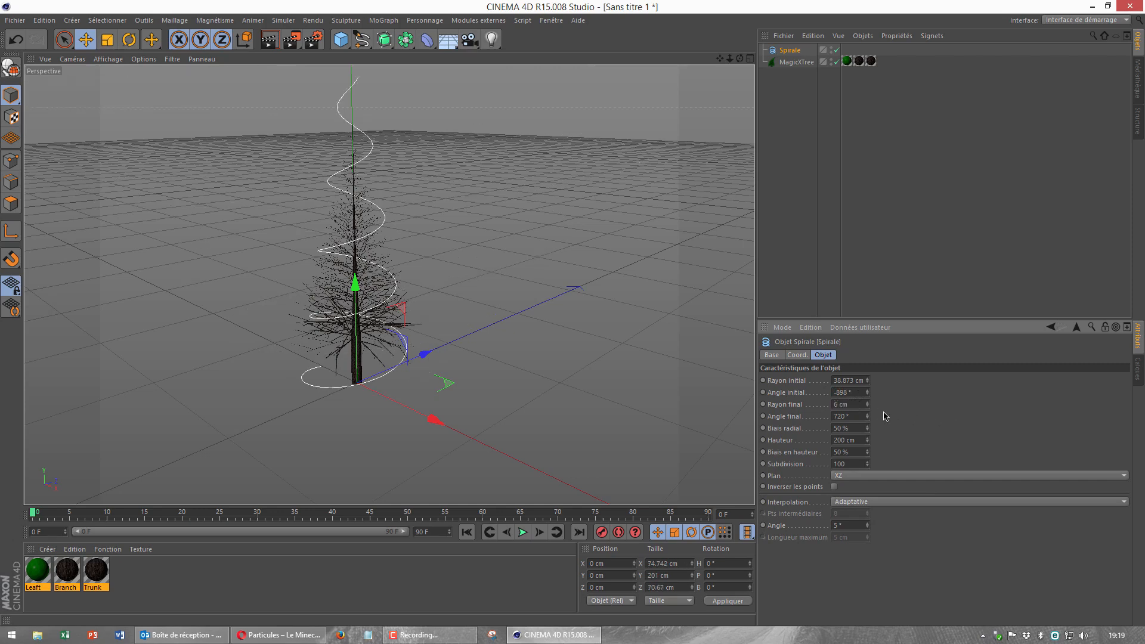
pyautogui.click(844, 417)
pyautogui.write('1136')
pyautogui.press('Return')
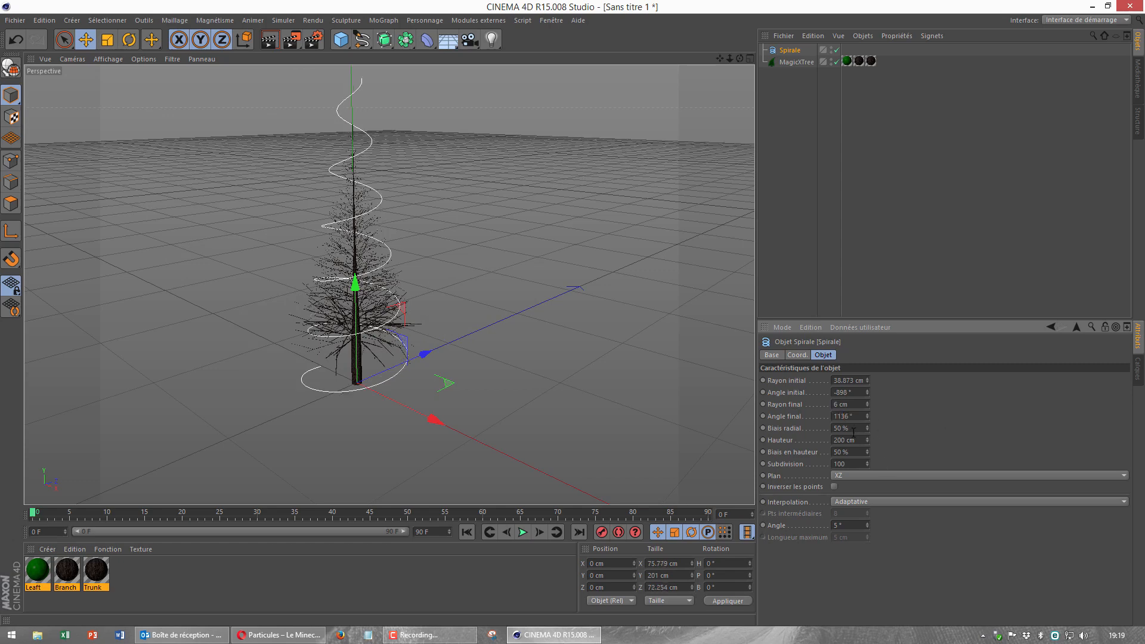
# Set the spiral's height to 100 cm and raise it along the tree to a Y position of about 50 cm.
pyautogui.click(858, 439)
pyautogui.write('100')
pyautogui.press('Return')
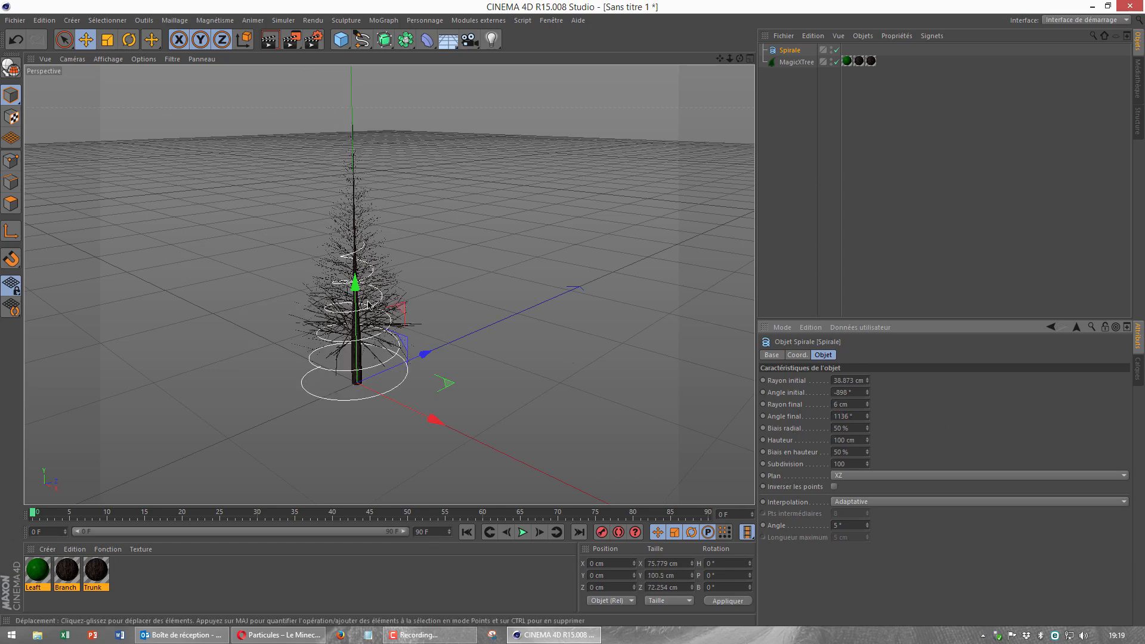
pyautogui.moveTo(355, 284); pyautogui.dragTo(352, 215)
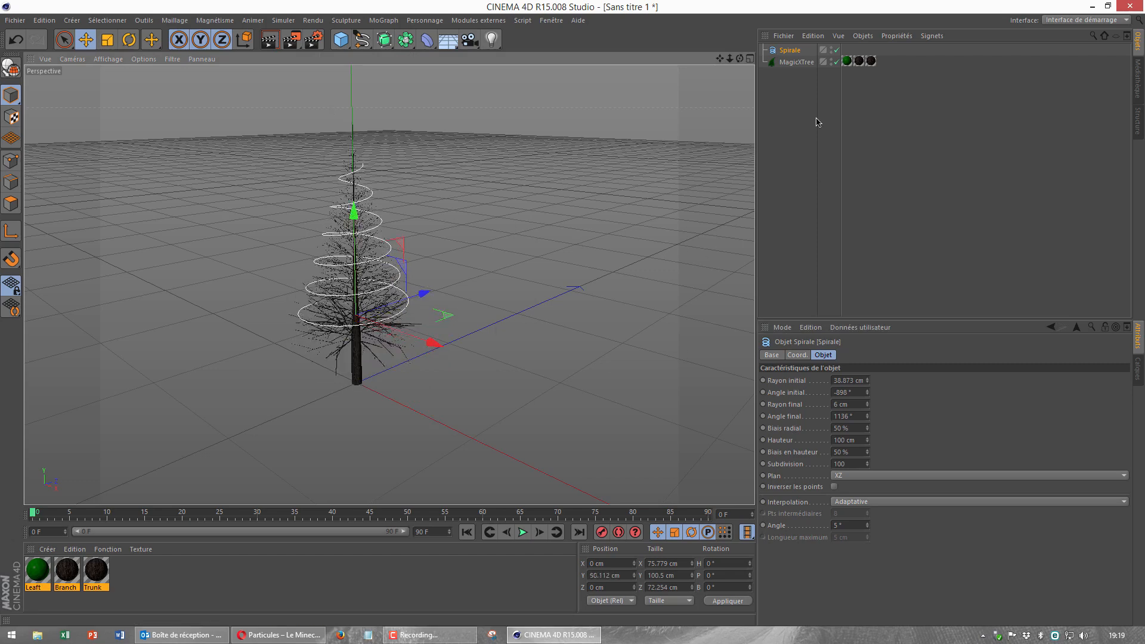
# Temporarily show the tree's Leaft Mesh to check how the spiral fits around the foliage.
pyautogui.click(796, 62)
pyautogui.click(893, 355)
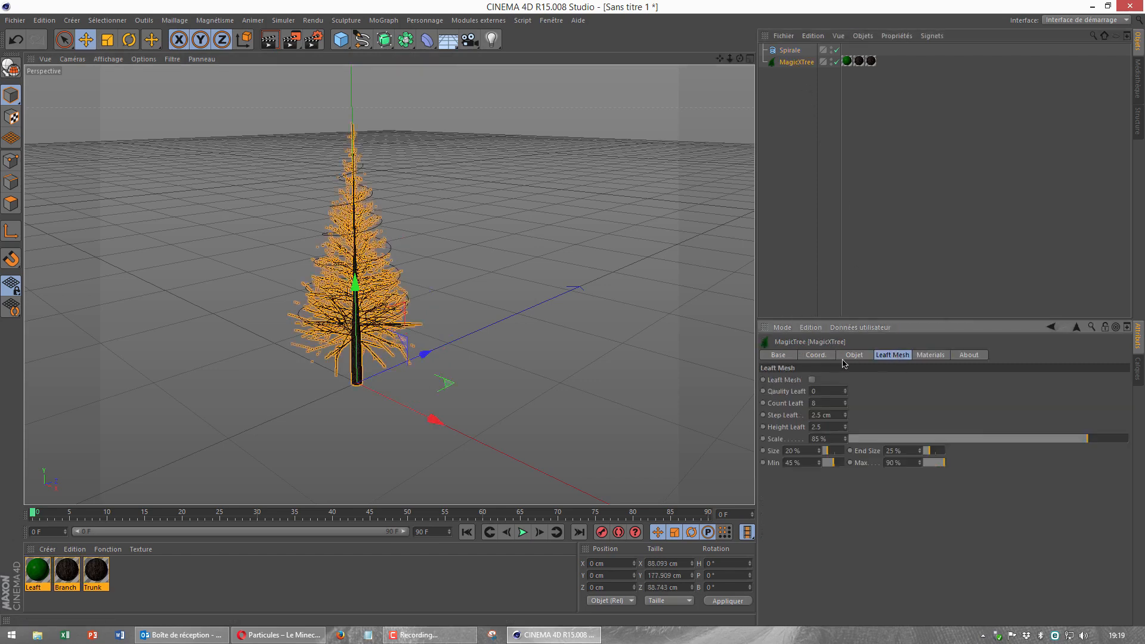
pyautogui.click(811, 380)
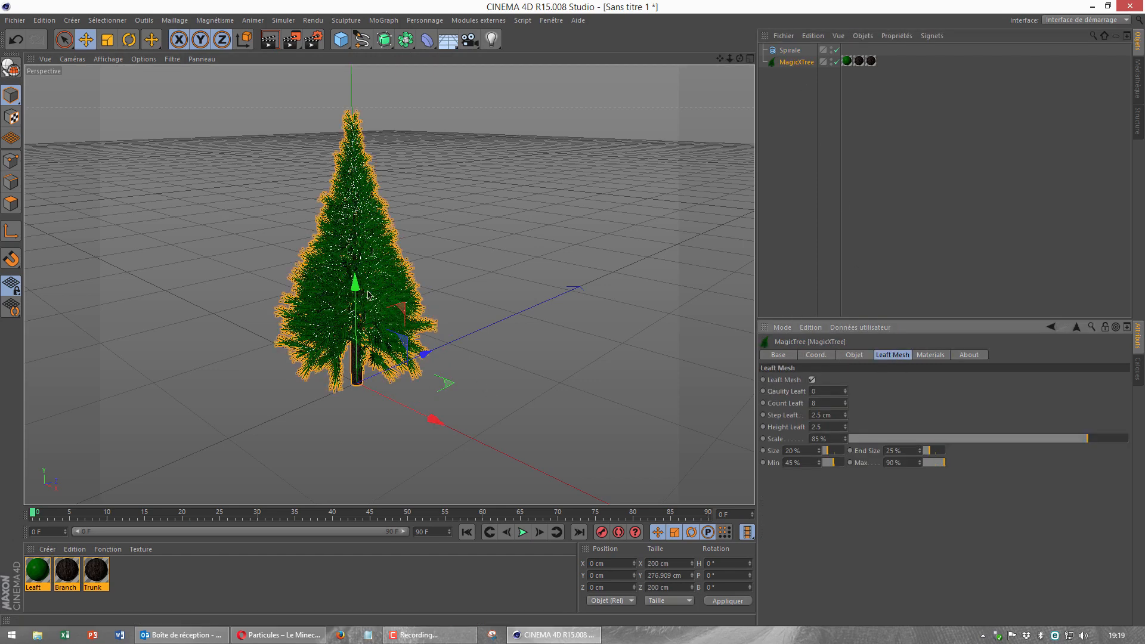
pyautogui.click(788, 51)
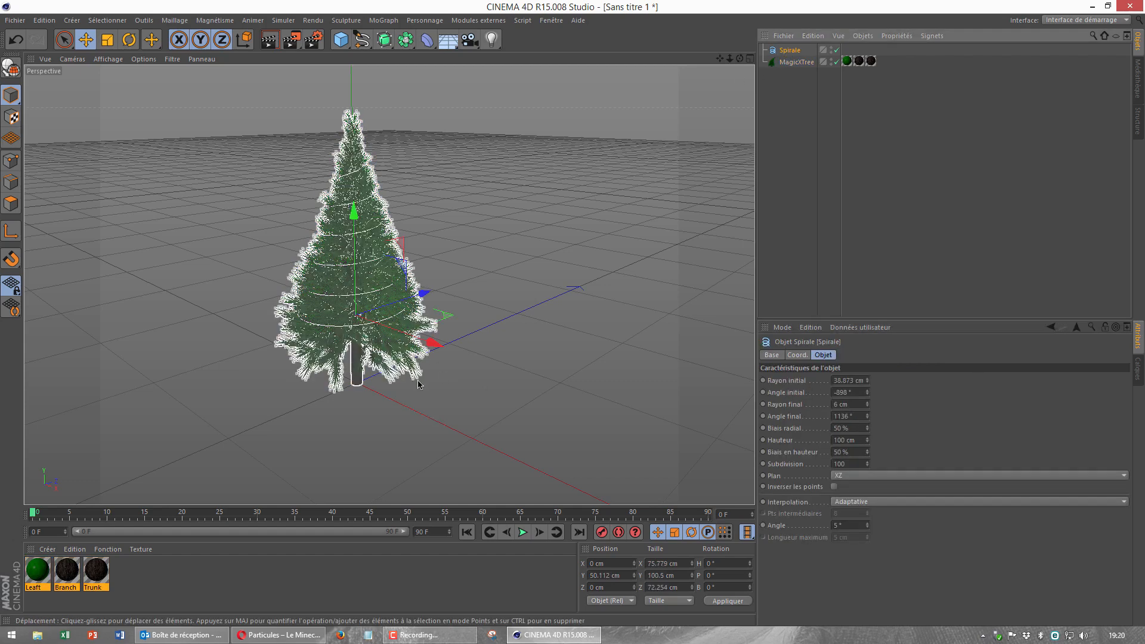
pyautogui.click(806, 62)
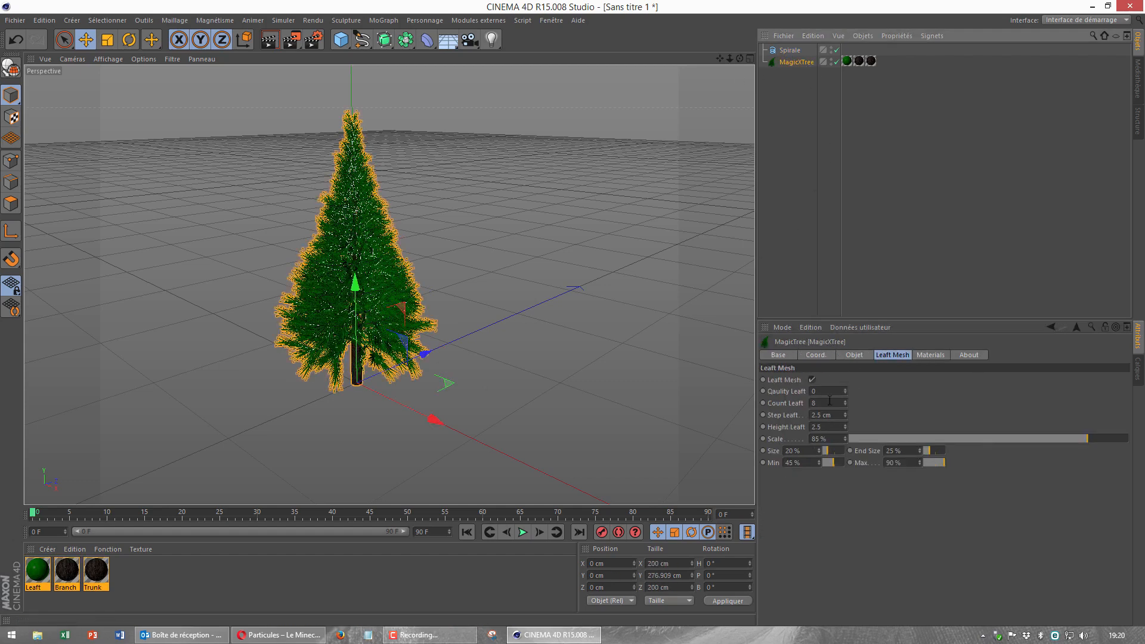
pyautogui.click(812, 379)
pyautogui.click(799, 212)
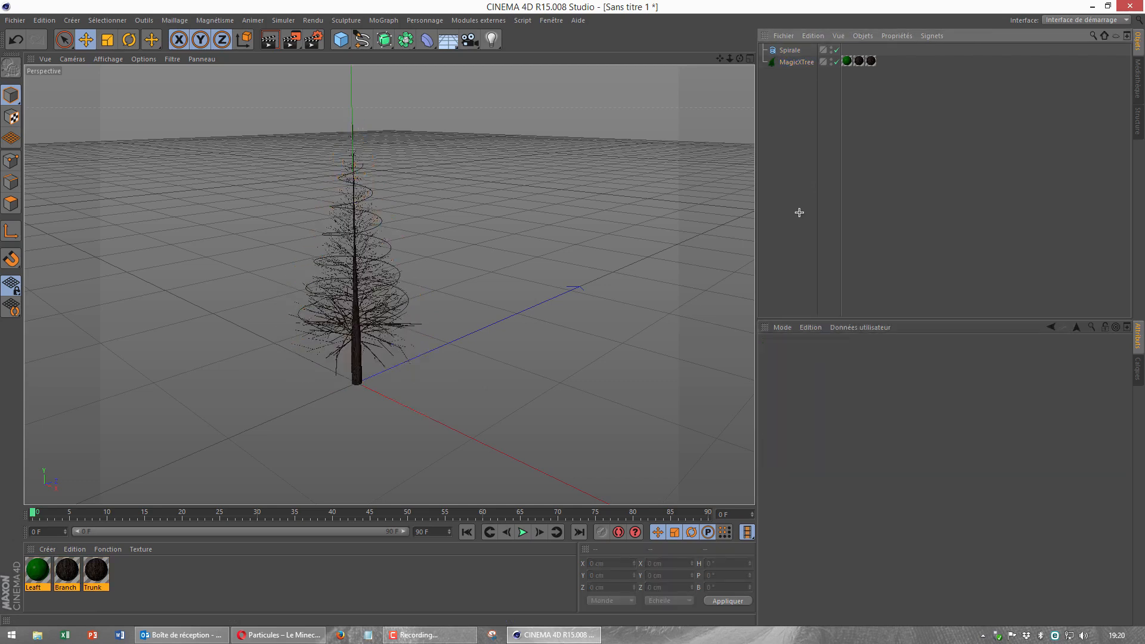
# Add a Déplaceur deformer and nest it under the Spirale spline.
pyautogui.click(789, 50)
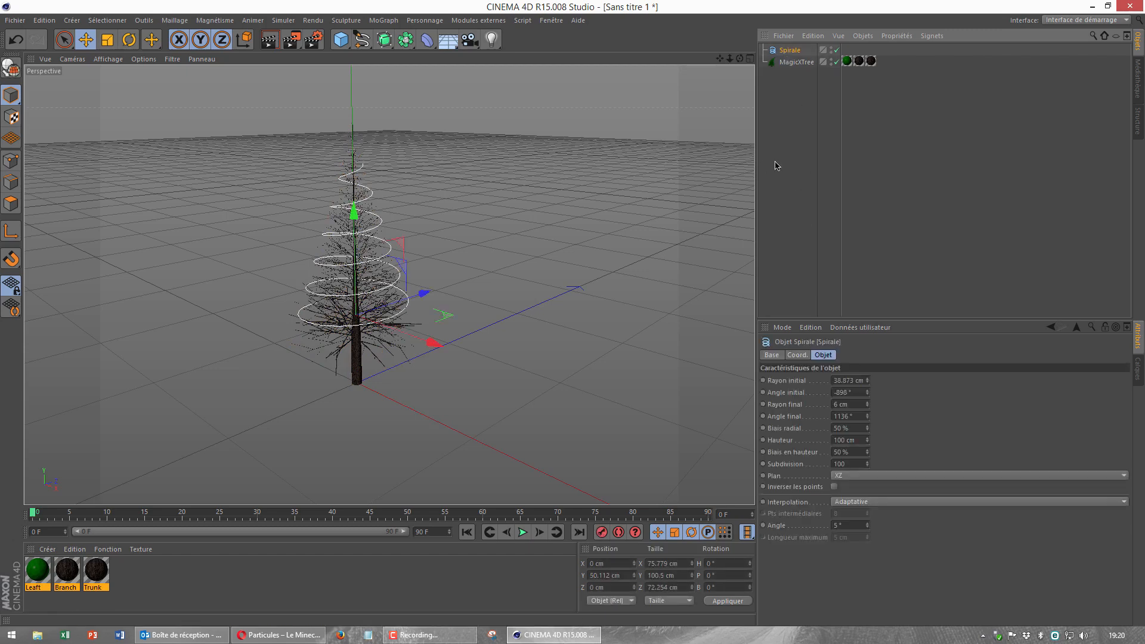
pyautogui.click(421, 42)
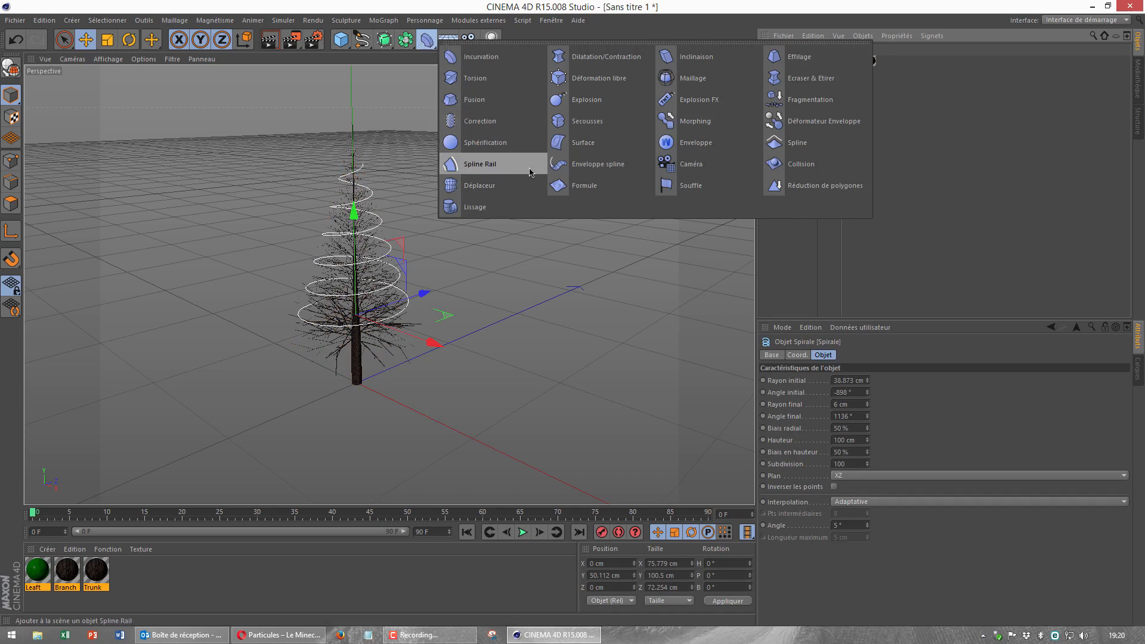
pyautogui.click(525, 185)
pyautogui.moveTo(789, 50); pyautogui.dragTo(790, 64)
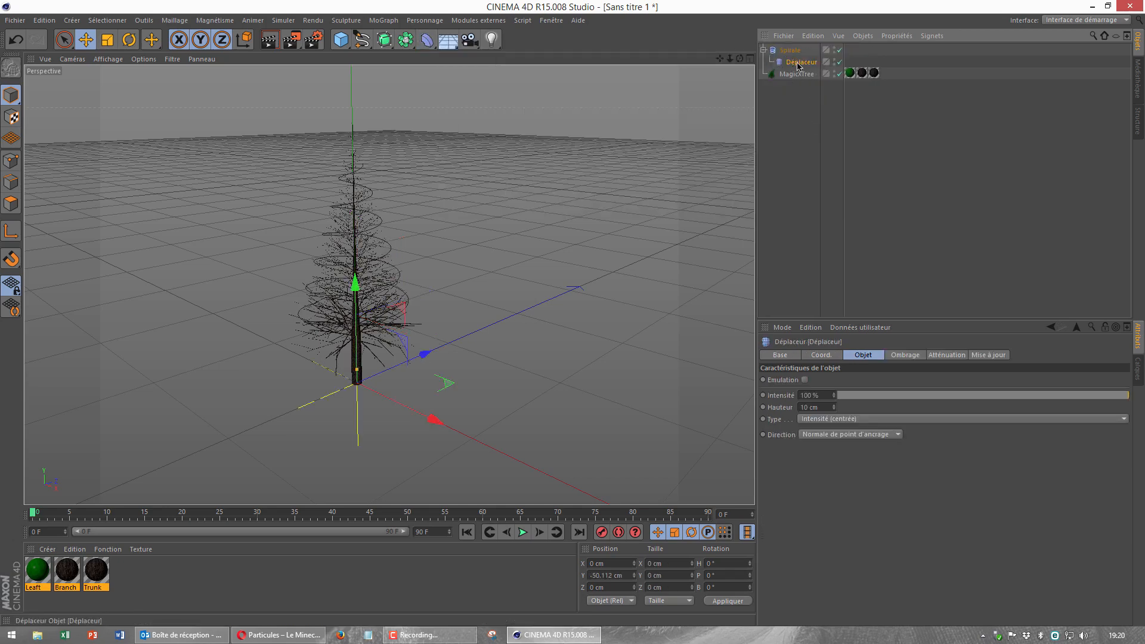
# Assign a Fresnel shader as the Déplaceur's shading material.
pyautogui.click(893, 355)
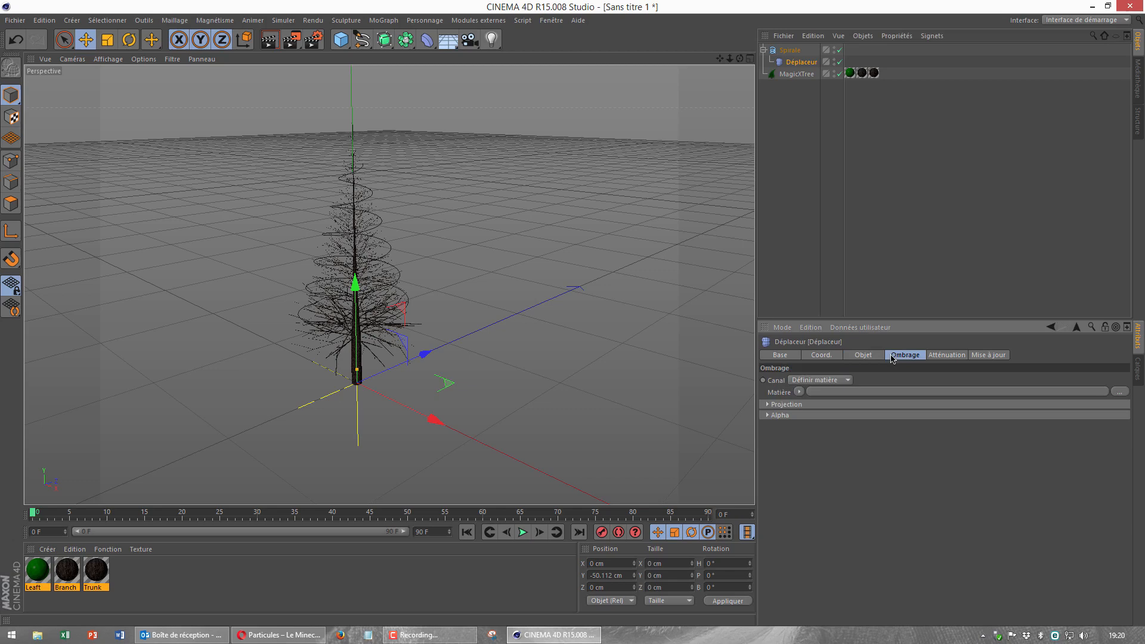
pyautogui.click(798, 394)
pyautogui.click(827, 260)
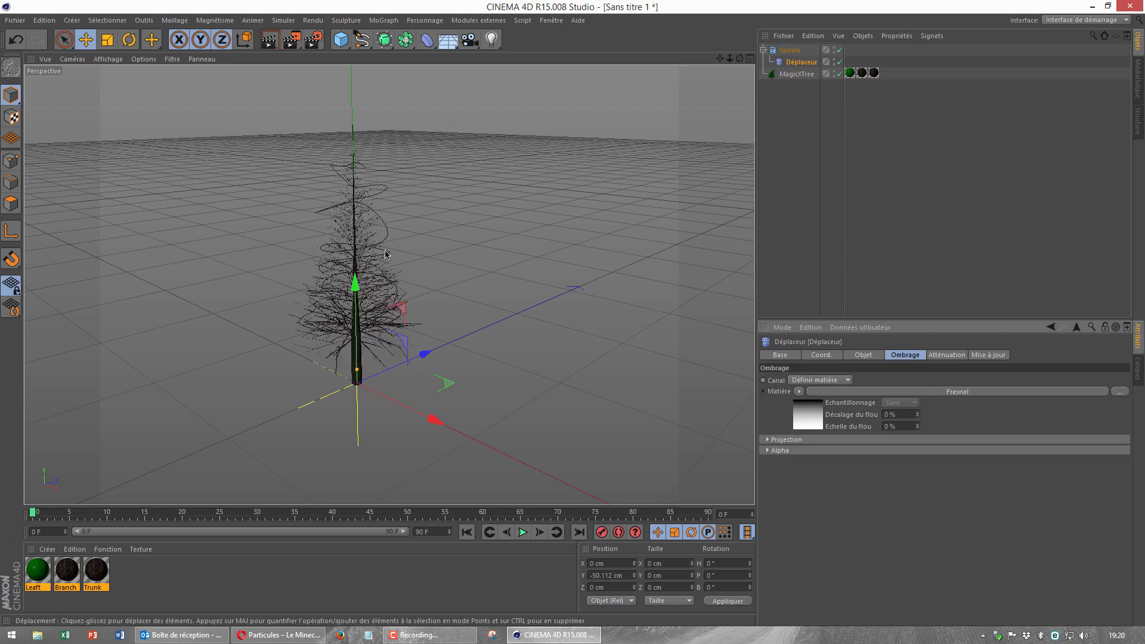
# Set the Déplaceur's height to 4 cm and collapse the Spirale hierarchy.
pyautogui.click(862, 356)
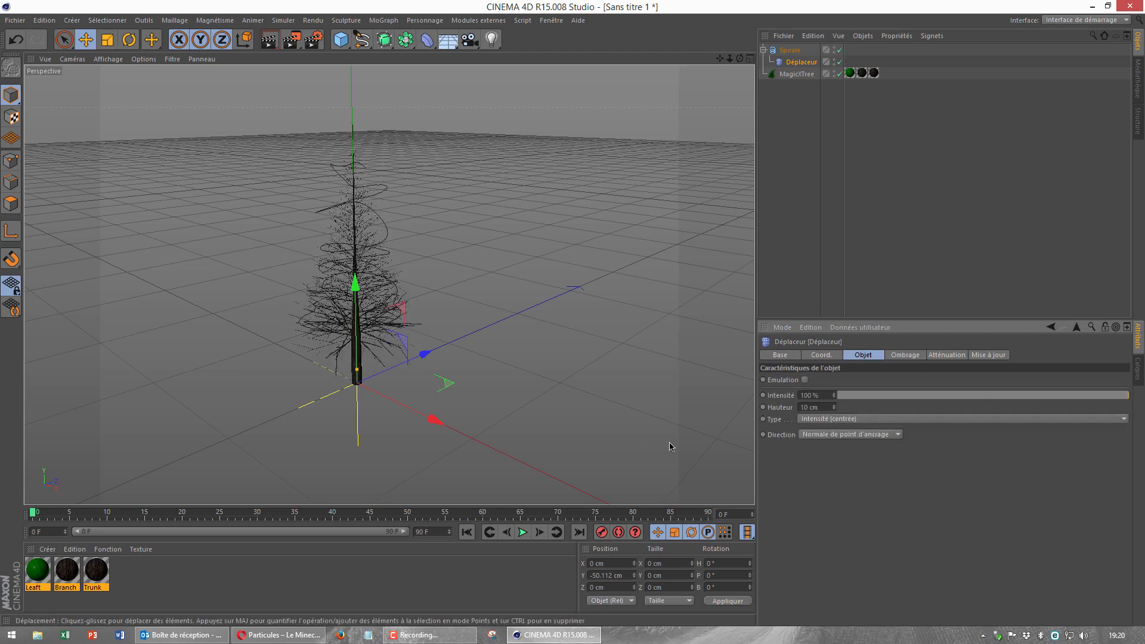
pyautogui.click(823, 407)
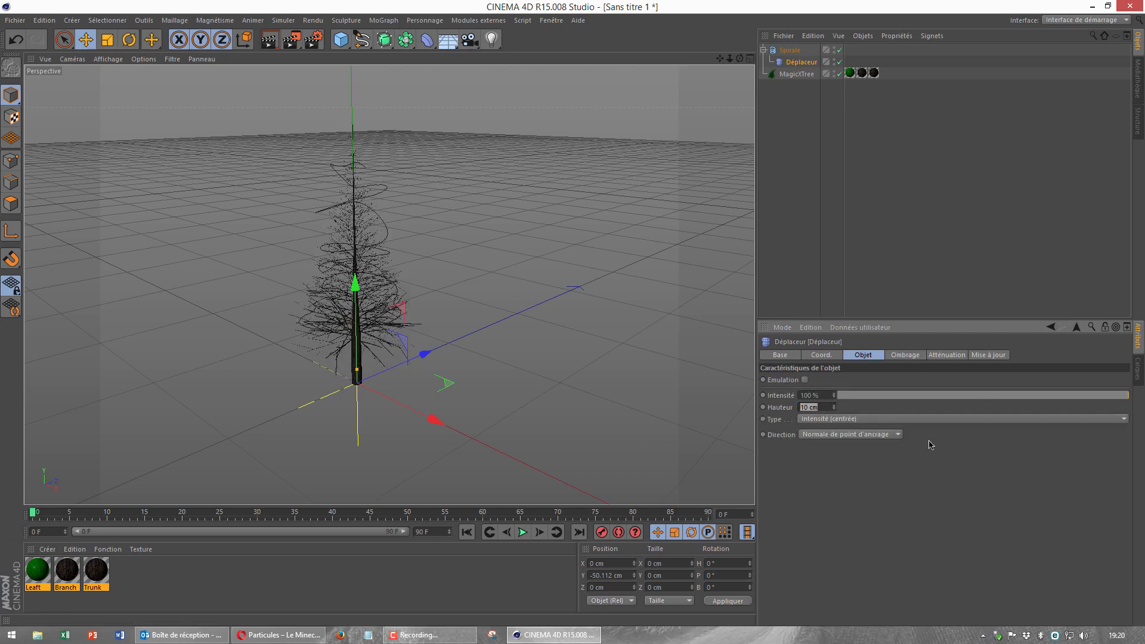
pyautogui.write('4')
pyautogui.press('Return')
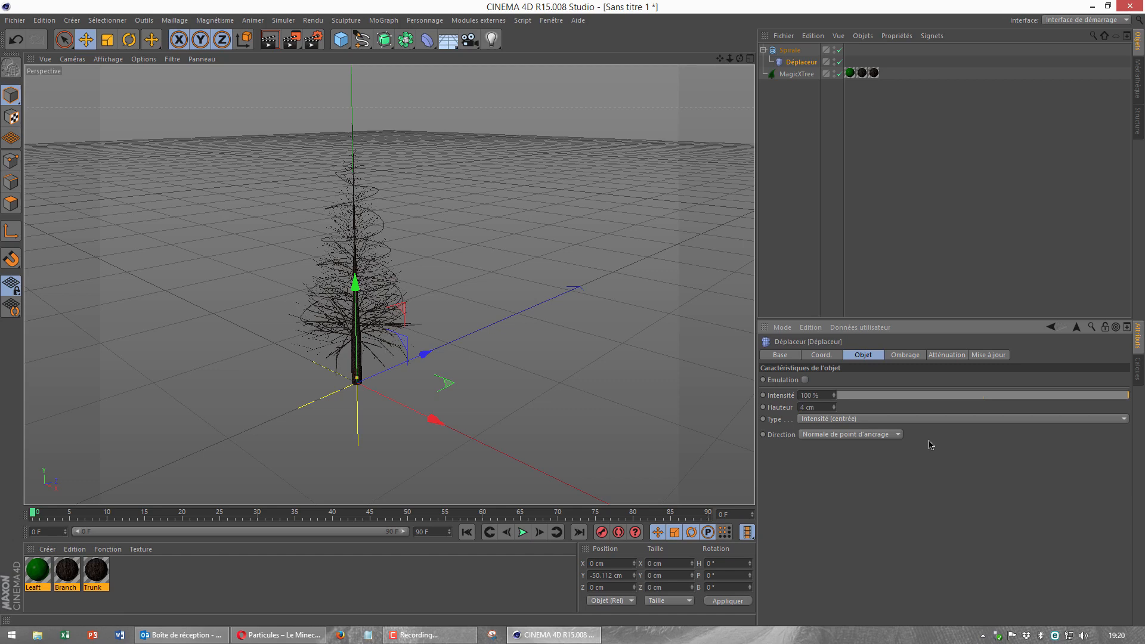
pyautogui.click(778, 134)
pyautogui.click(764, 50)
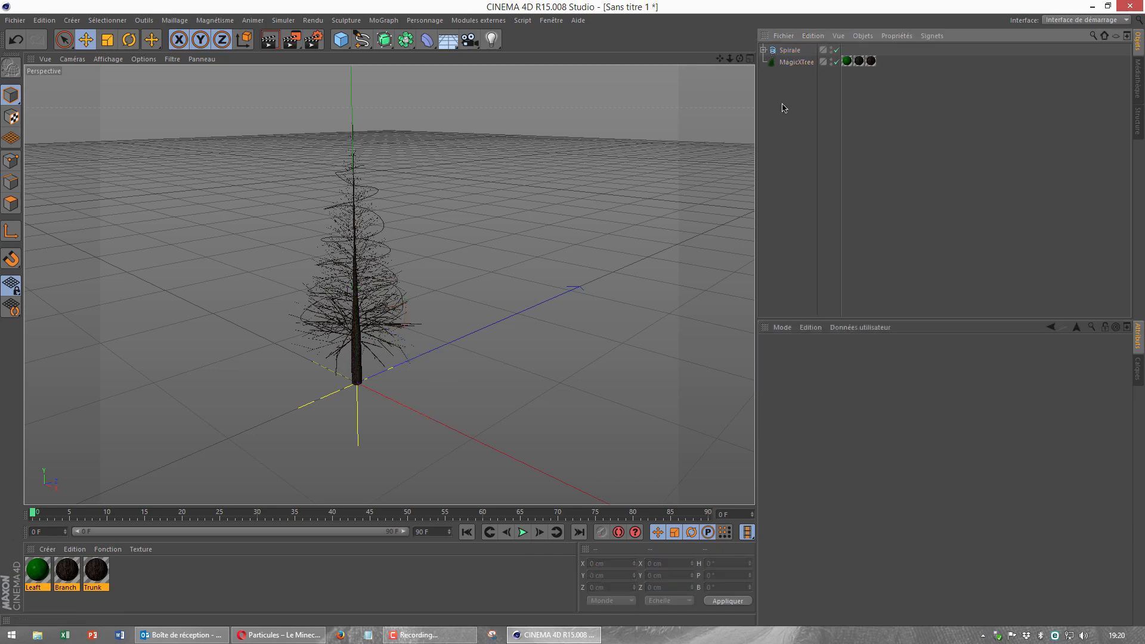
pyautogui.click(764, 51)
pyautogui.click(763, 50)
# Add a MoGraph Cloneur to the scene and set its mode to Objet.
pyautogui.click(391, 21)
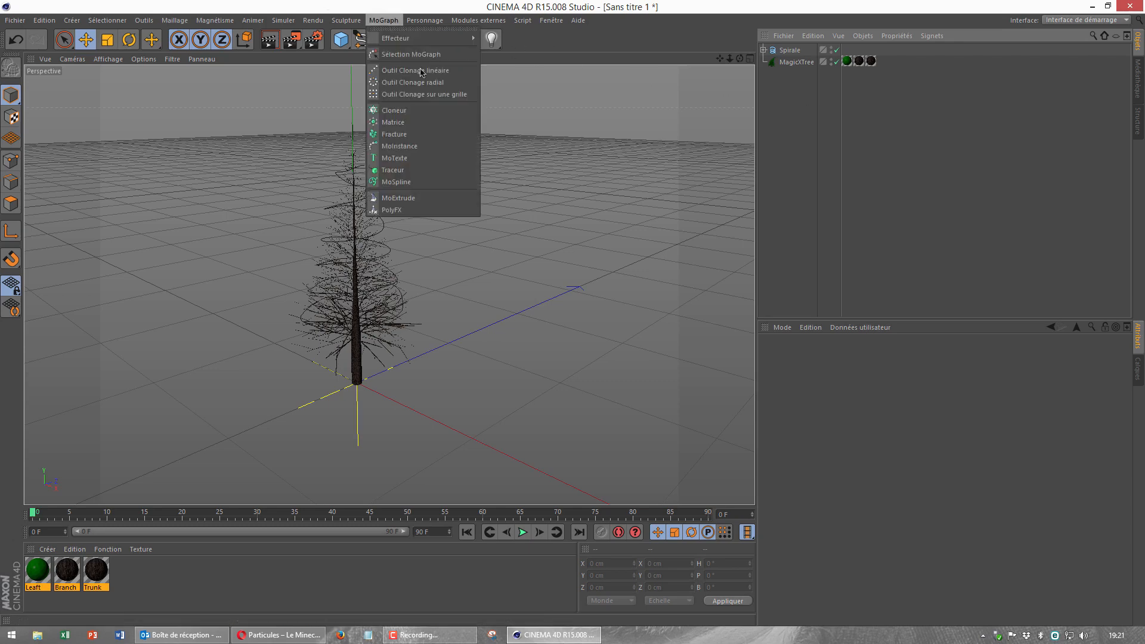
pyautogui.click(393, 111)
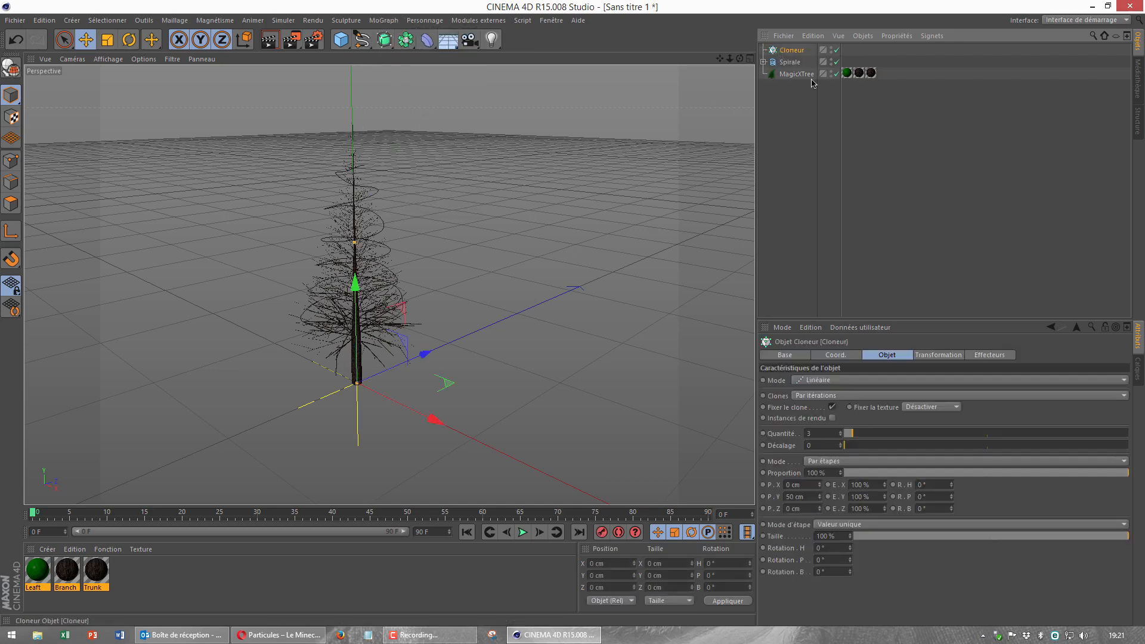
pyautogui.click(833, 382)
pyautogui.click(823, 380)
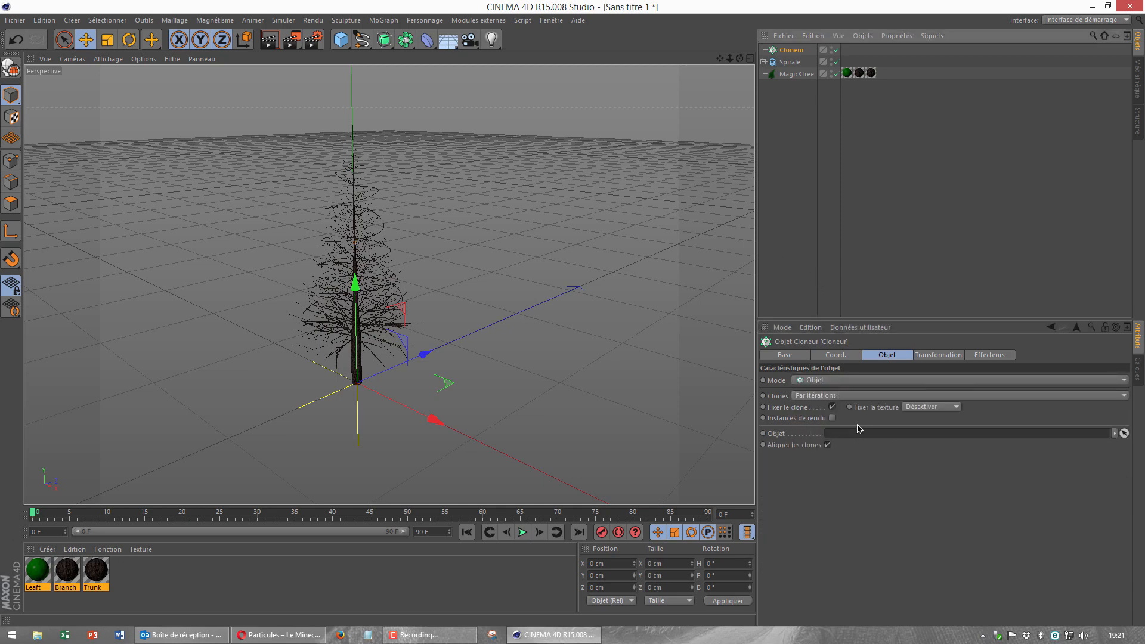
# Assign the Spirale as the Cloneur's target object and set the clone quantity to 70.
pyautogui.moveTo(790, 62); pyautogui.dragTo(876, 439)
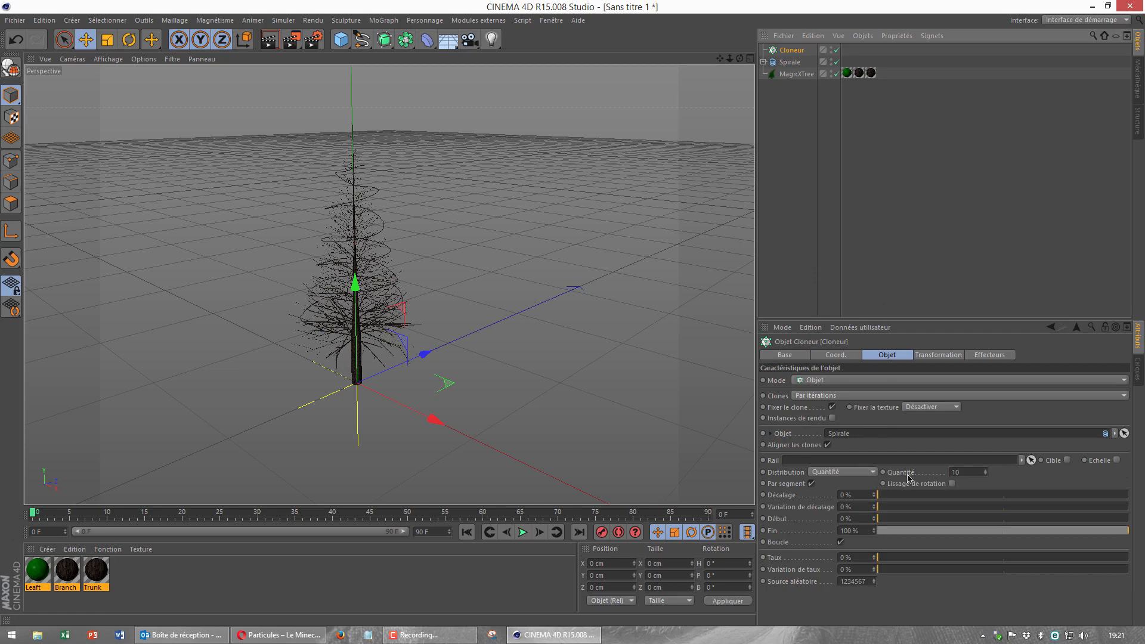
pyautogui.click(975, 474)
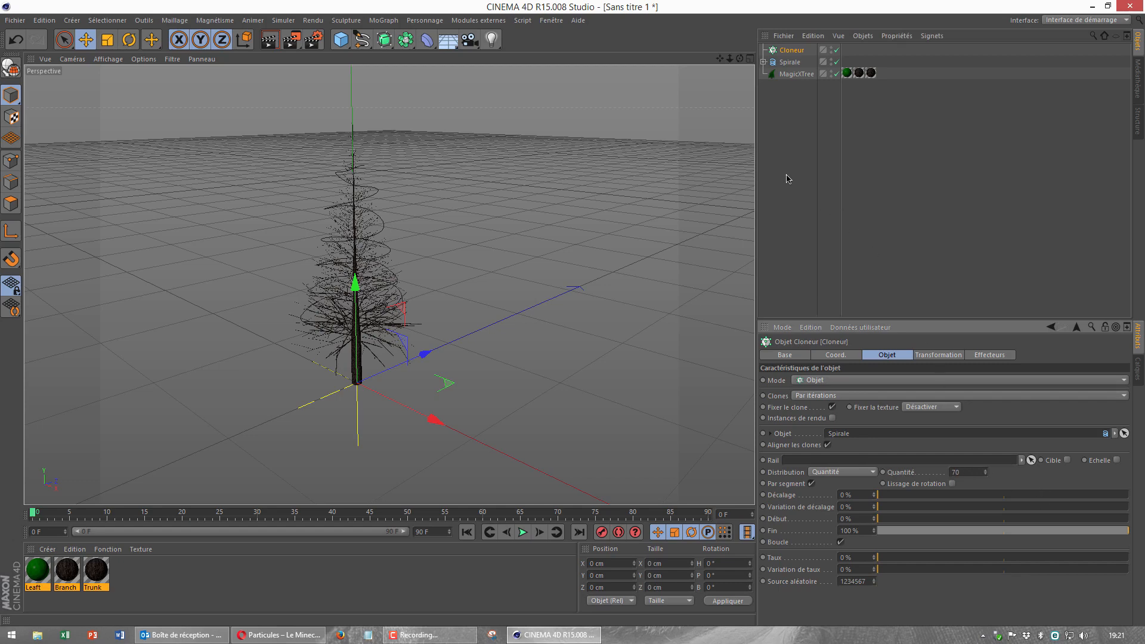
pyautogui.click(764, 62)
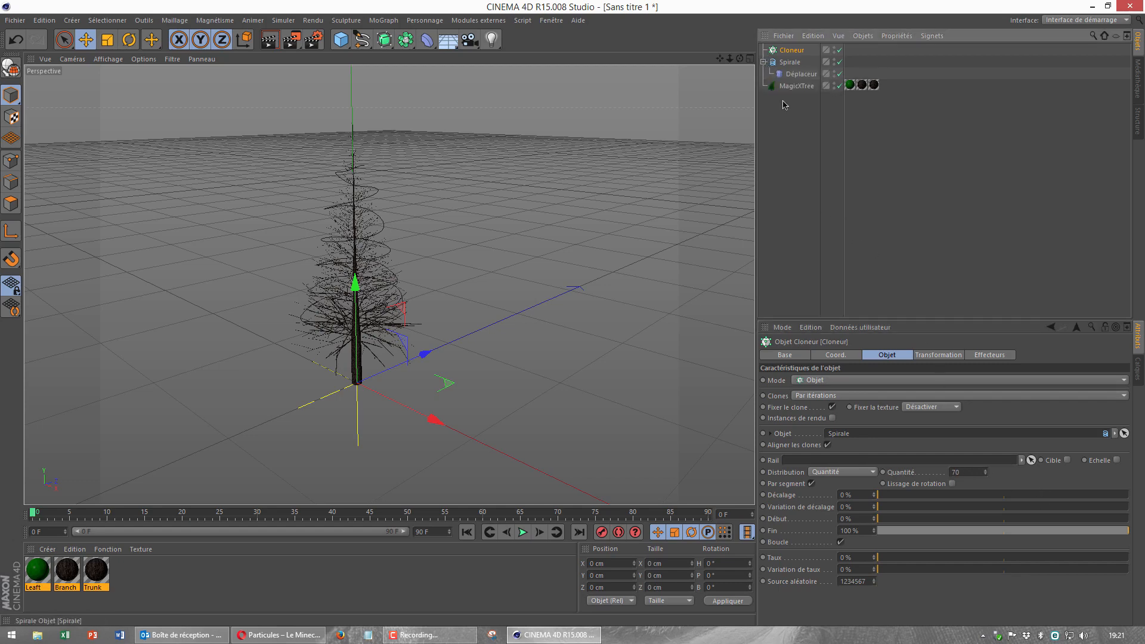
# Add a sphere primitive and set its radius to 5.7 cm.
pyautogui.moveTo(340, 39); pyautogui.dragTo(654, 78)
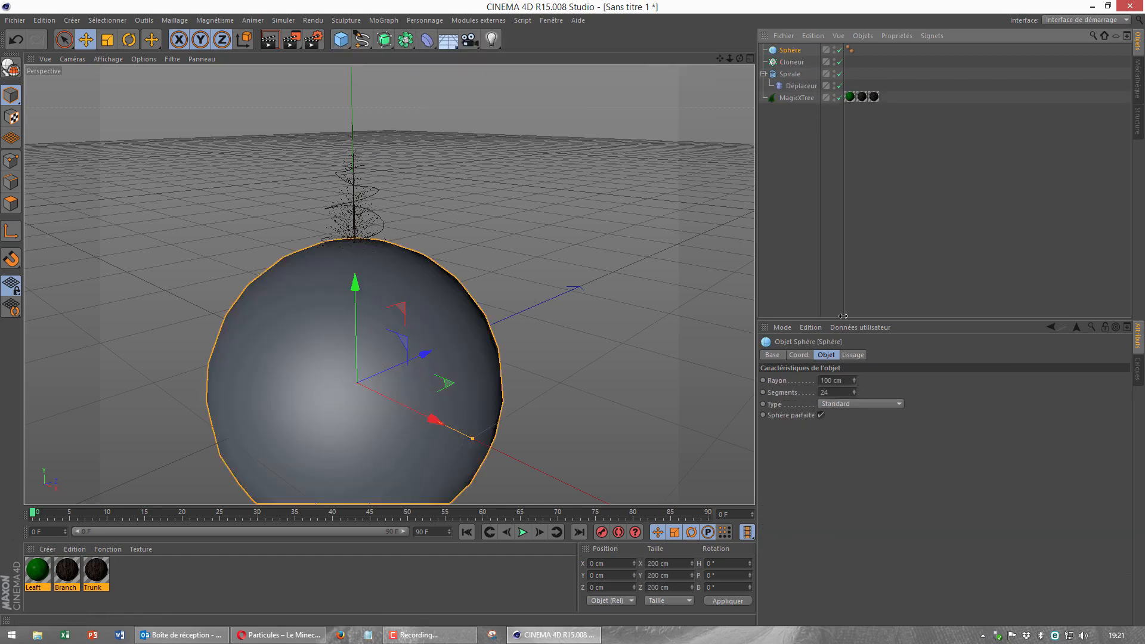
pyautogui.click(834, 381)
pyautogui.write('5')
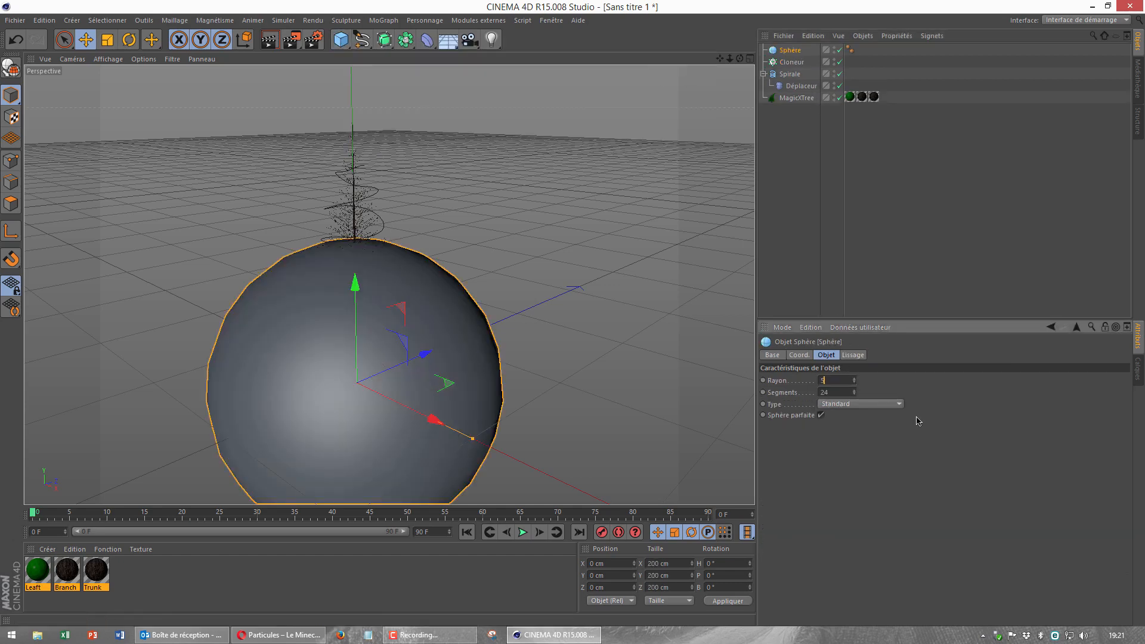
pyautogui.write('.7')
pyautogui.press('Return')
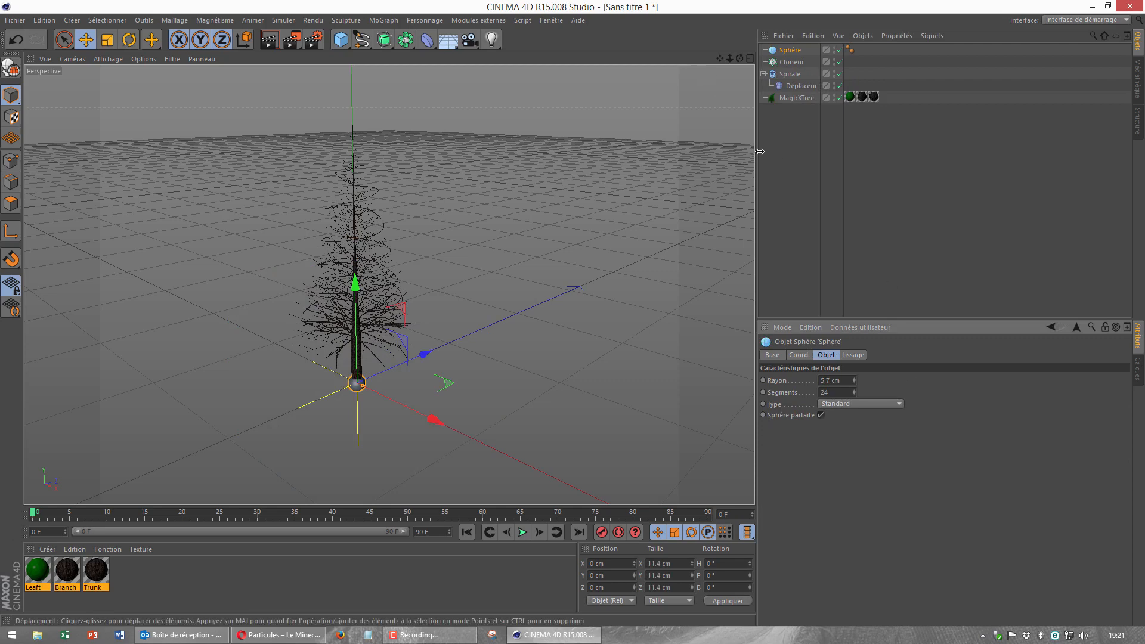
# Nest a new light inside the sphere under the Cloneur, and scale the sphere down to about 4.7 cm across.
pyautogui.click(491, 40)
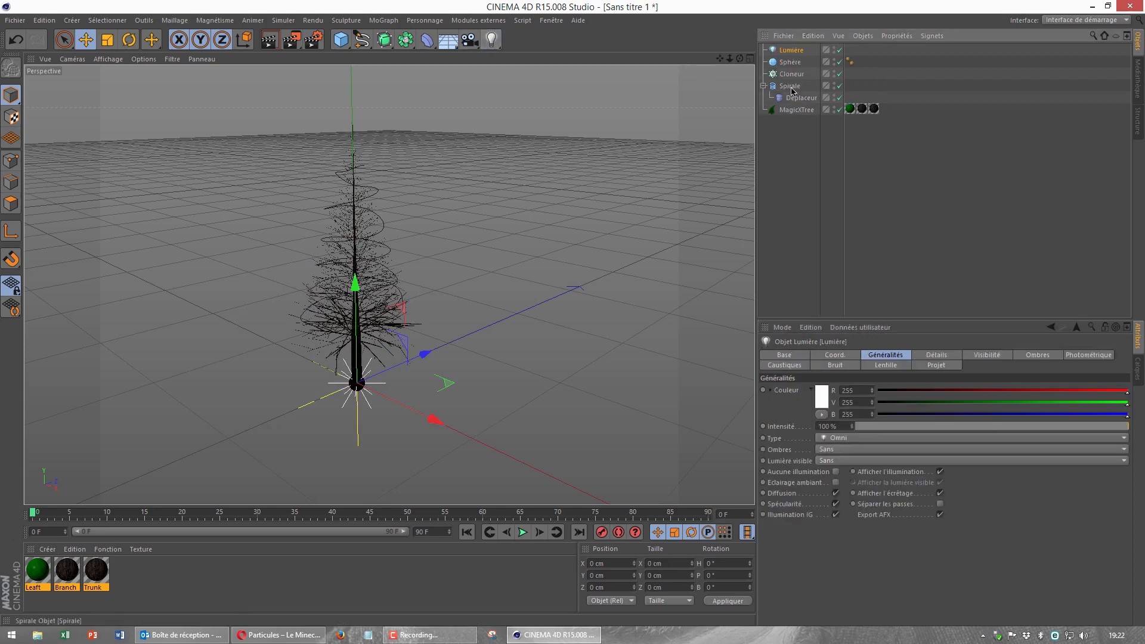
pyautogui.moveTo(791, 52); pyautogui.dragTo(794, 74)
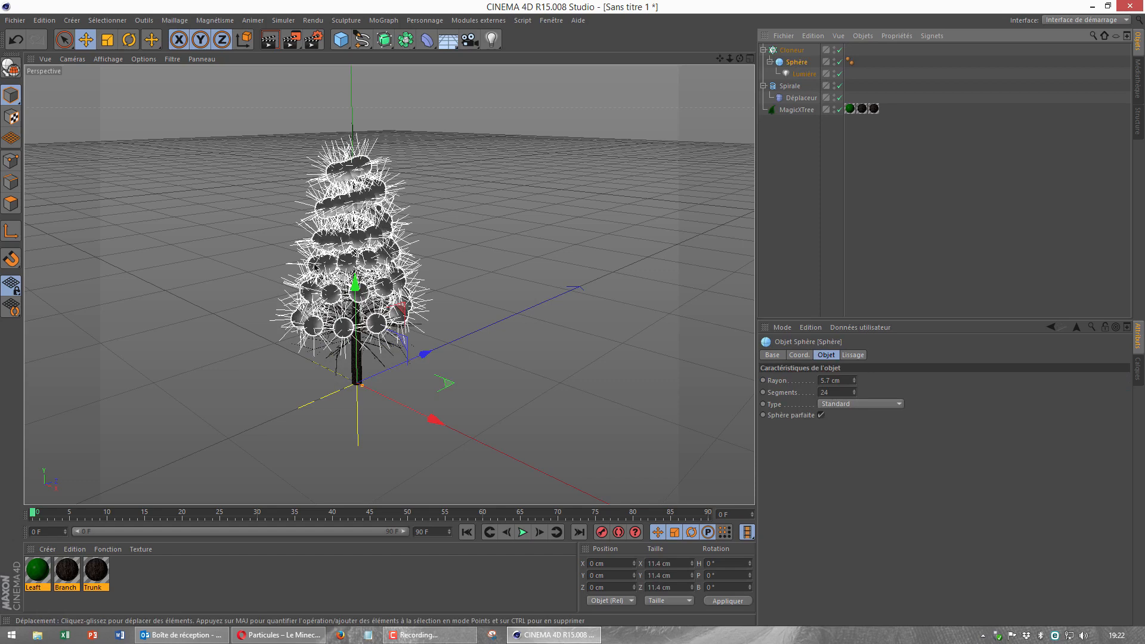
pyautogui.click(107, 39)
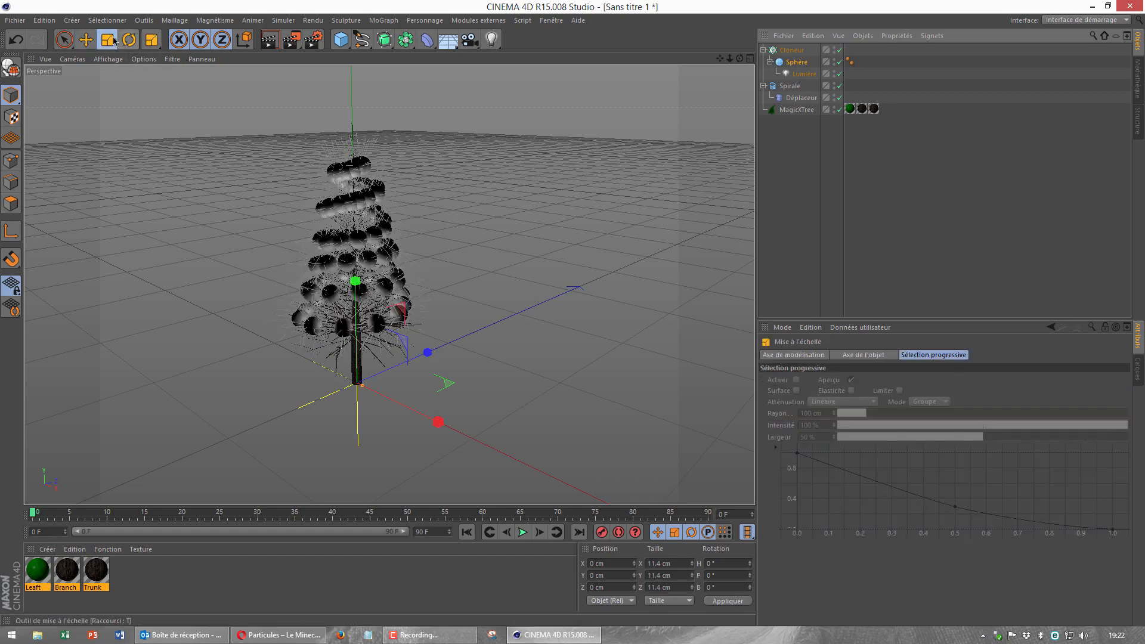
pyautogui.moveTo(176, 149); pyautogui.dragTo(184, 336)
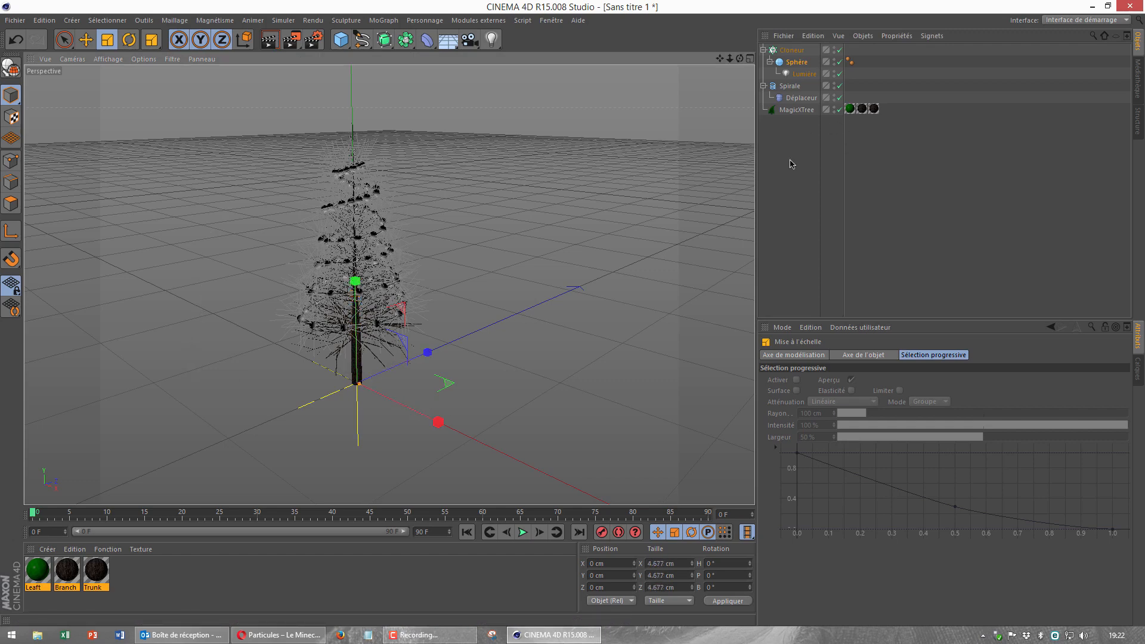
# Set the light's attenuation to Carré inverse (Physiquement précis).
pyautogui.click(803, 74)
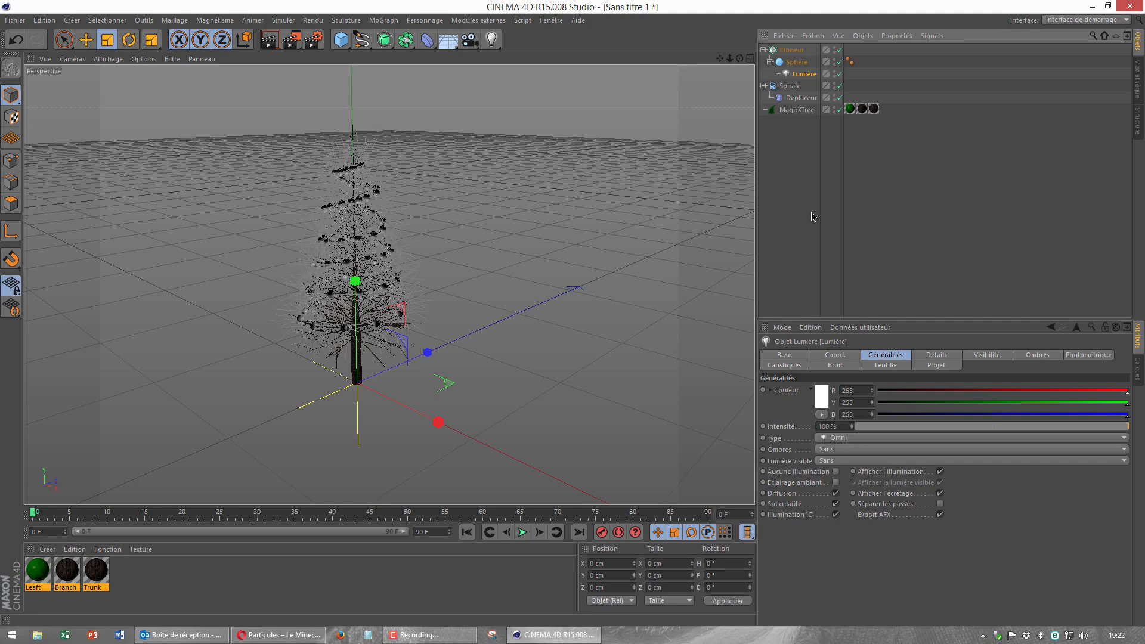
pyautogui.click(939, 356)
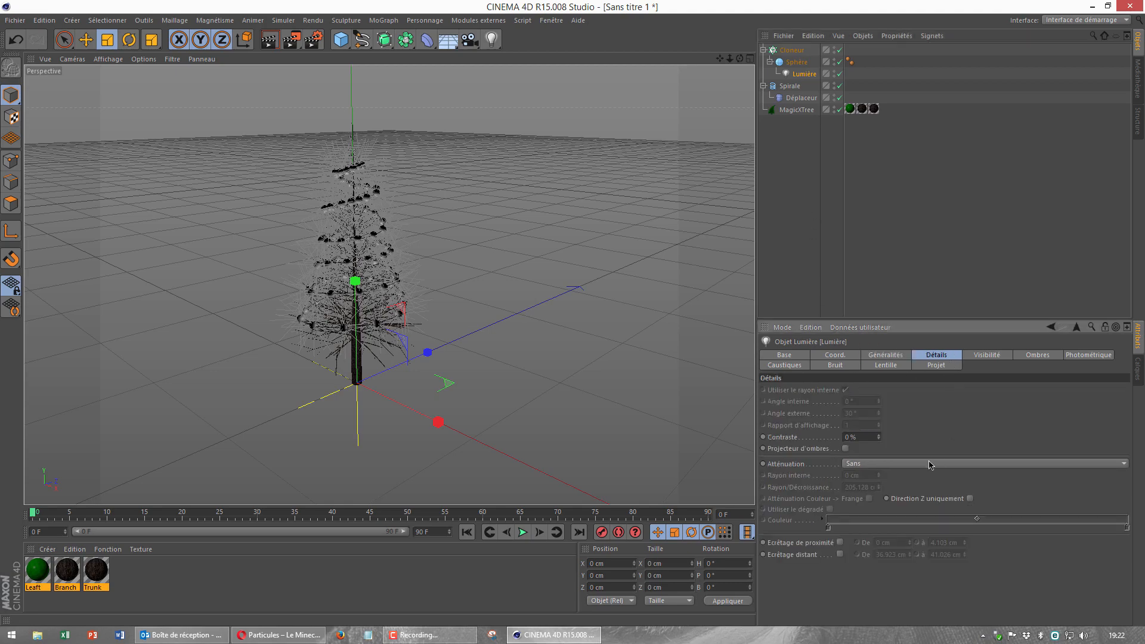
pyautogui.click(908, 463)
pyautogui.click(910, 473)
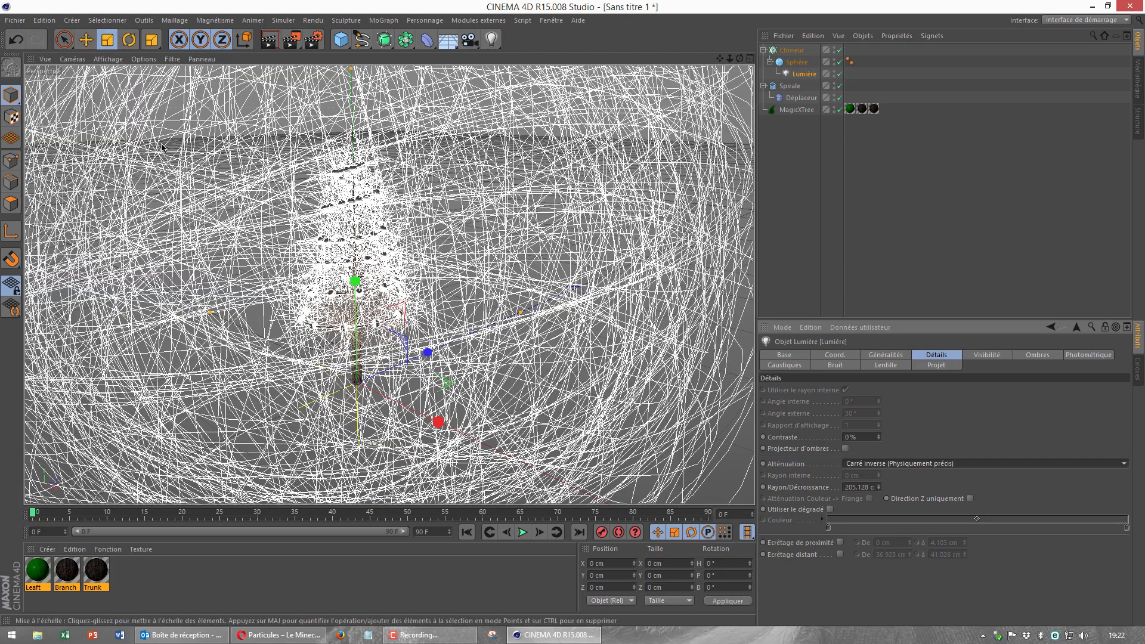
# Scale the light's falloff radius down until it closely surrounds each small sphere.
pyautogui.moveTo(160, 142); pyautogui.dragTo(248, 496)
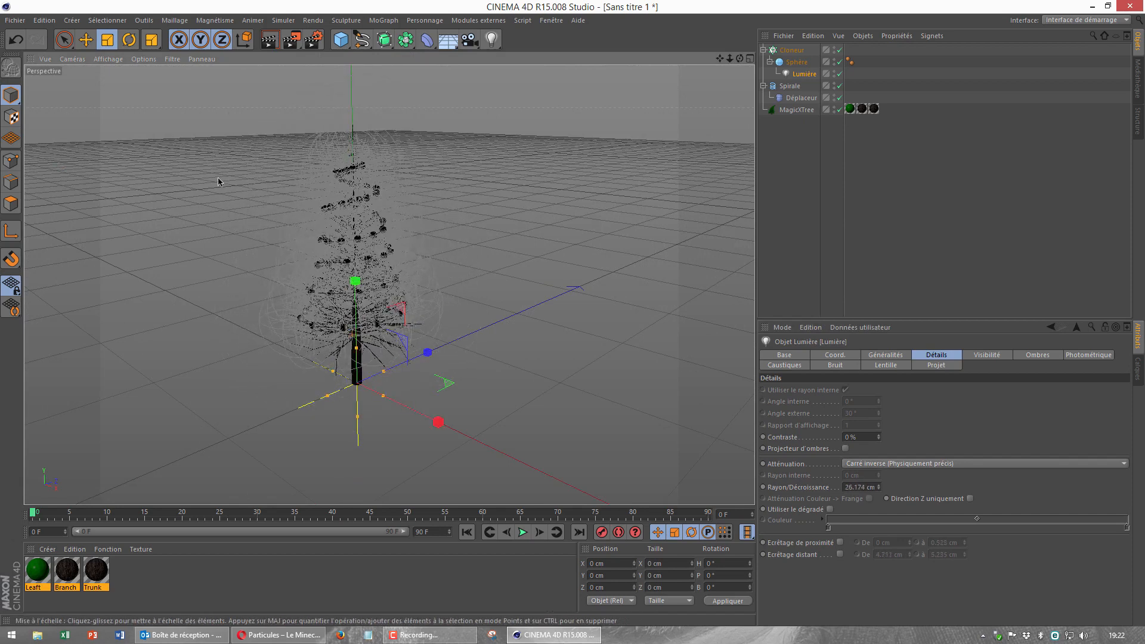
pyautogui.moveTo(219, 180); pyautogui.dragTo(270, 450)
pyautogui.moveTo(226, 228); pyautogui.dragTo(230, 364)
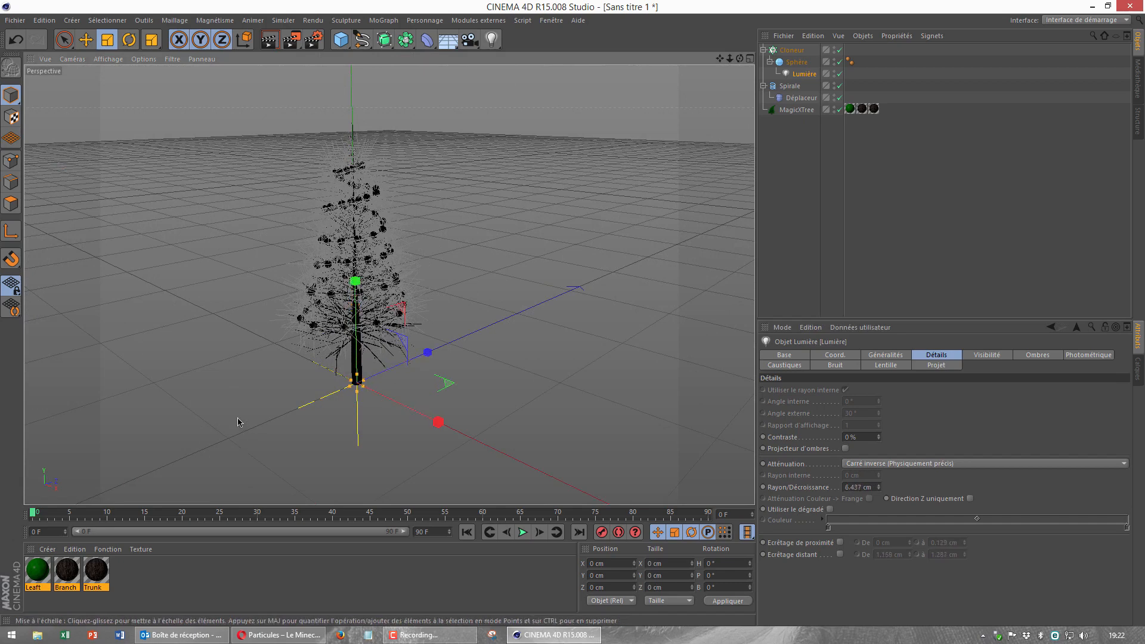
pyautogui.moveTo(239, 420); pyautogui.dragTo(249, 374)
pyautogui.moveTo(223, 321)
pyautogui.mouseDown()
pyautogui.moveTo(225, 350)
pyautogui.moveTo(217, 330)
pyautogui.mouseUp()
# Create a new default material and add a Banji material to the scene.
pyautogui.click(522, 94)
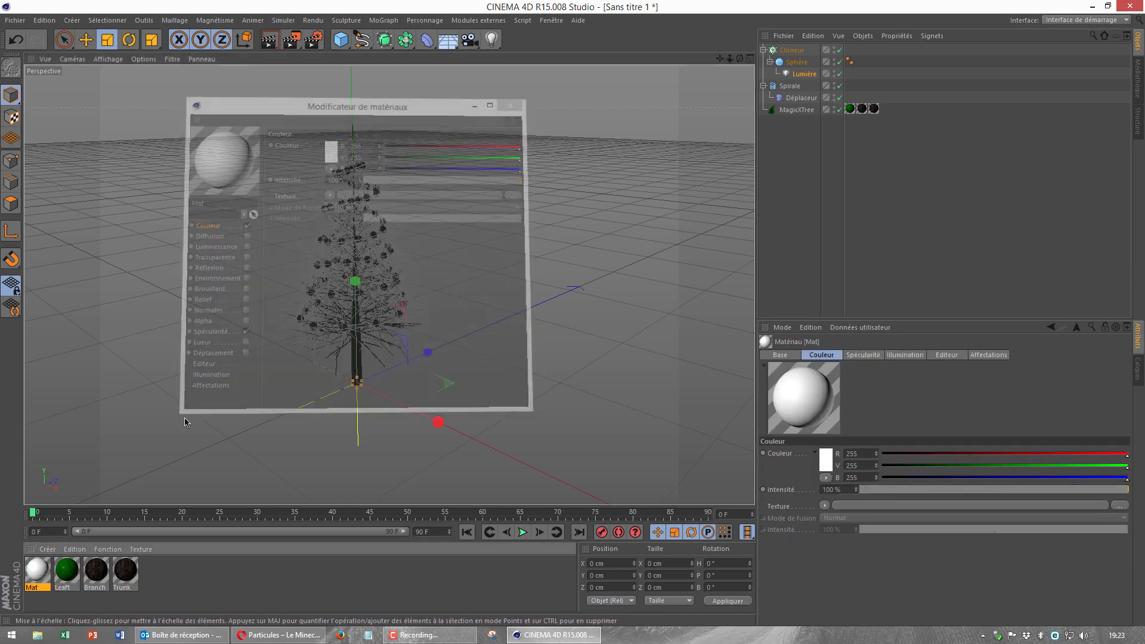
pyautogui.click(47, 549)
pyautogui.moveTo(87, 467)
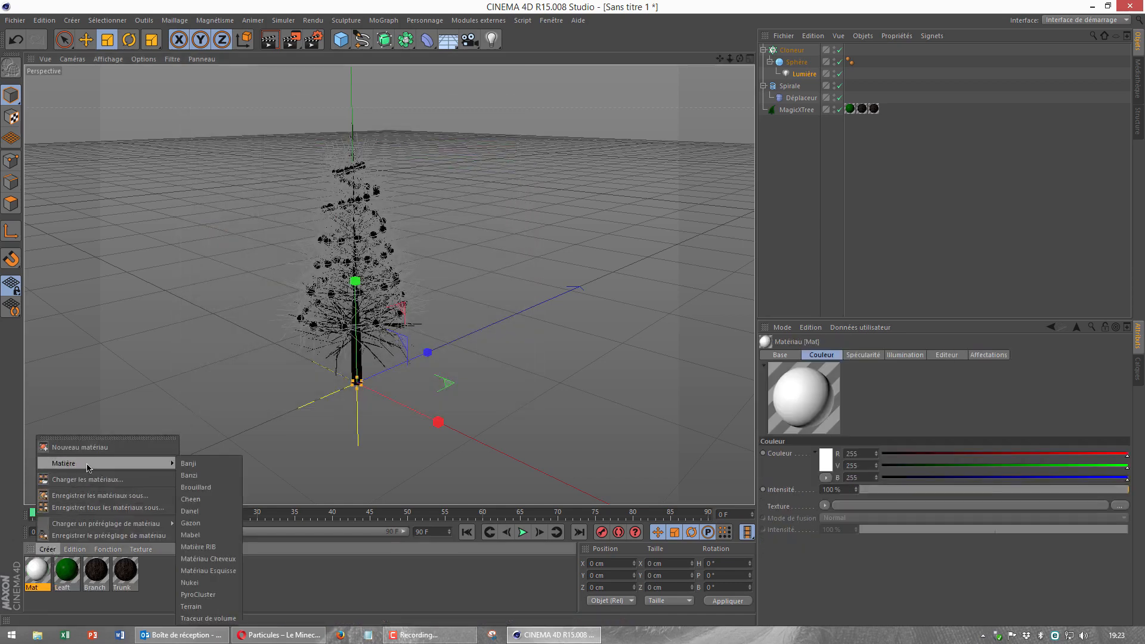
pyautogui.click(189, 463)
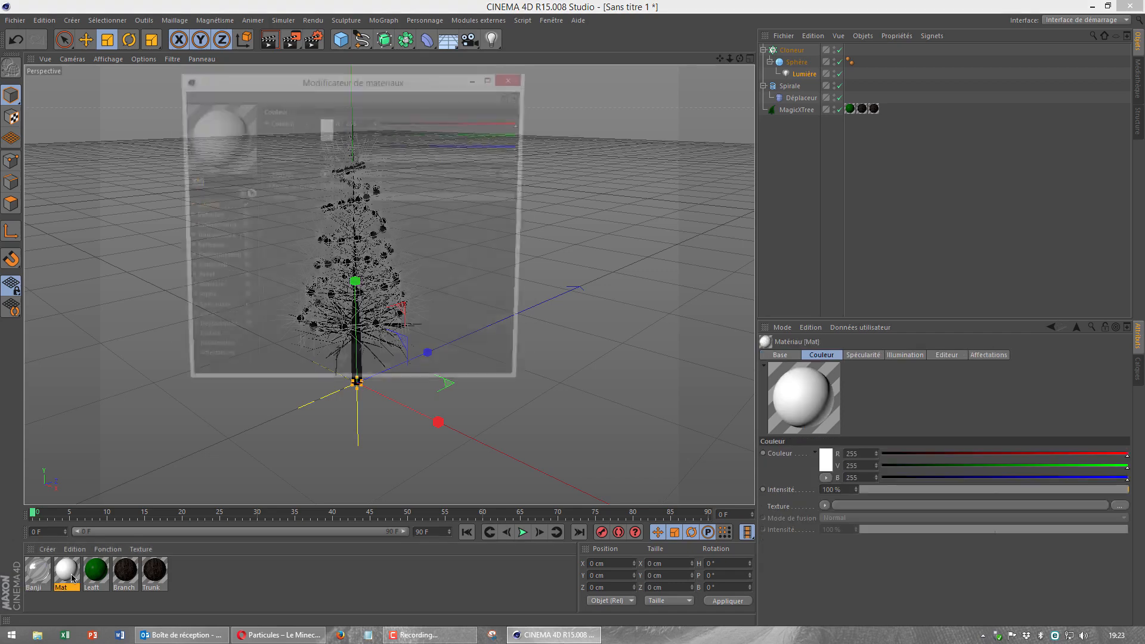
# Apply the Banji material to the sphere under the Cloneur and delete the unused Mat material.
pyautogui.moveTo(37, 571); pyautogui.dragTo(799, 64)
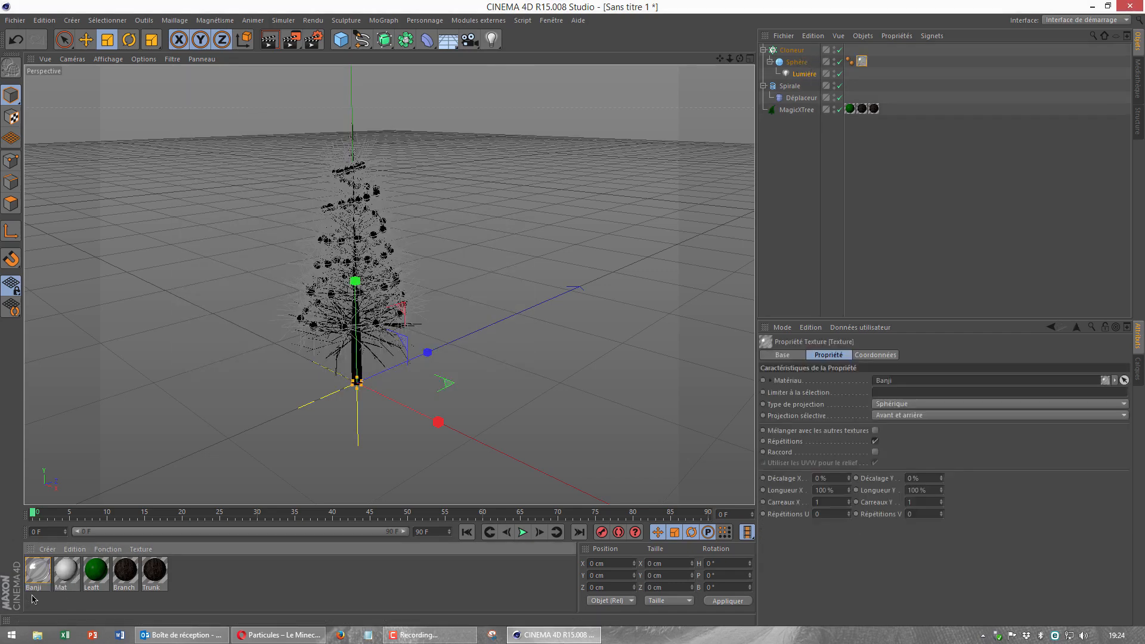
pyautogui.click(66, 572)
pyautogui.press('Delete')
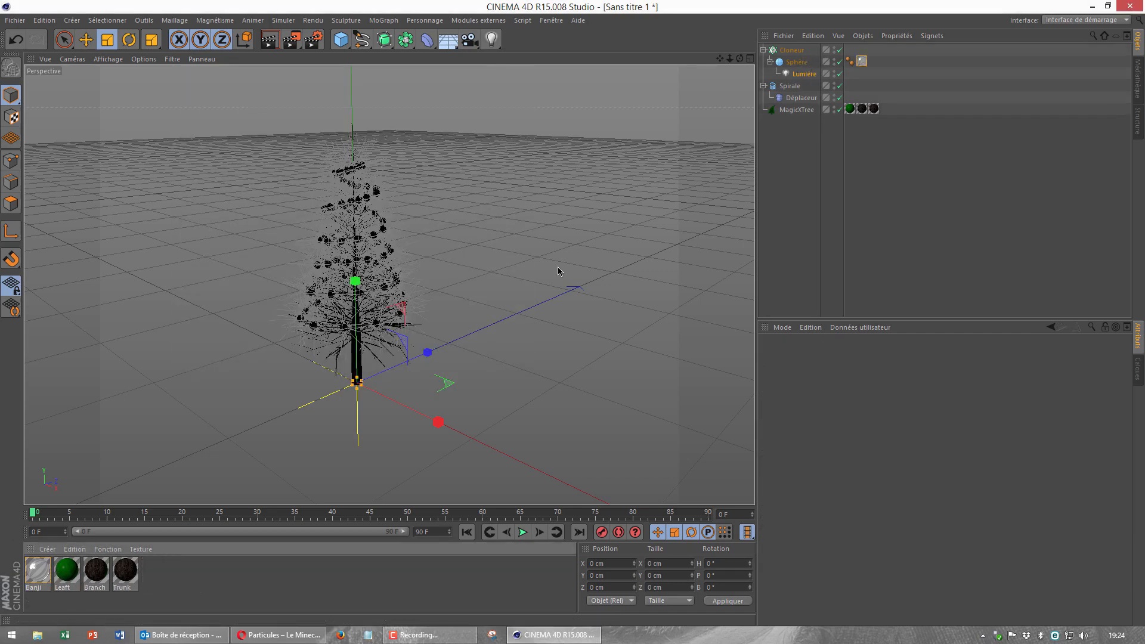
# Set the sphere light's visible light (Lumière visible) to Visible and render the view.
pyautogui.click(803, 74)
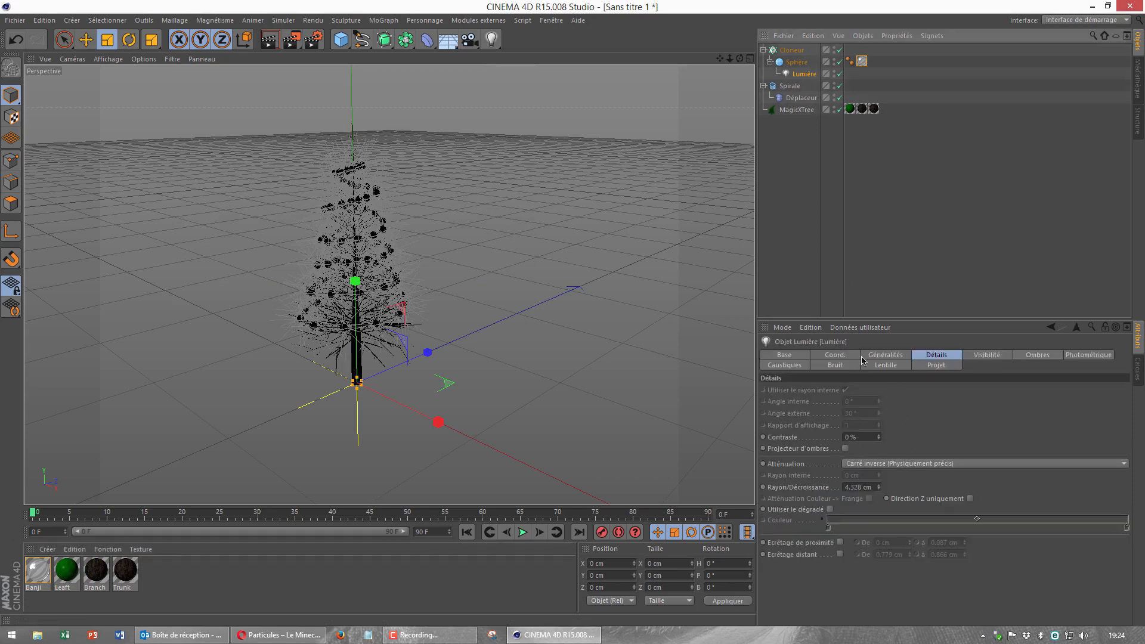
pyautogui.click(864, 356)
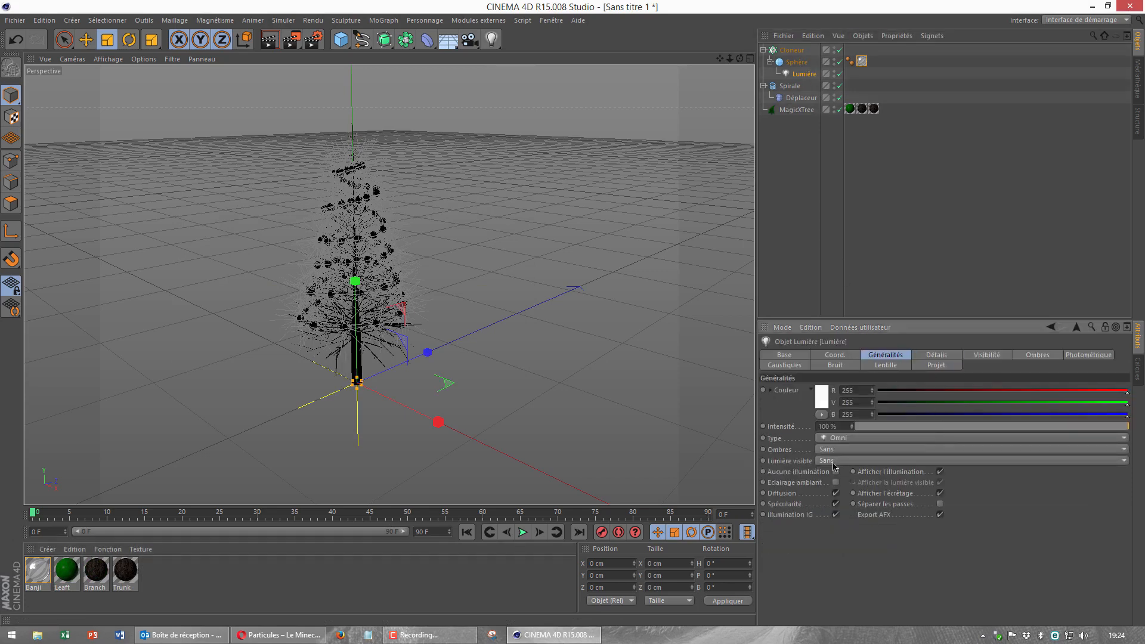
pyautogui.click(833, 460)
pyautogui.click(853, 480)
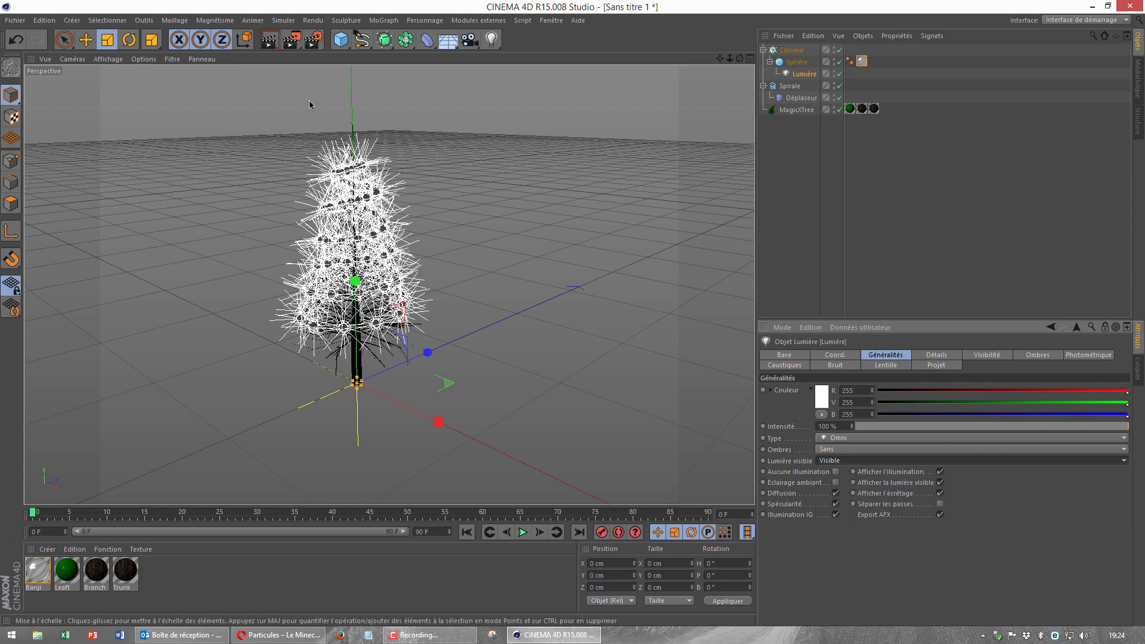
pyautogui.click(268, 40)
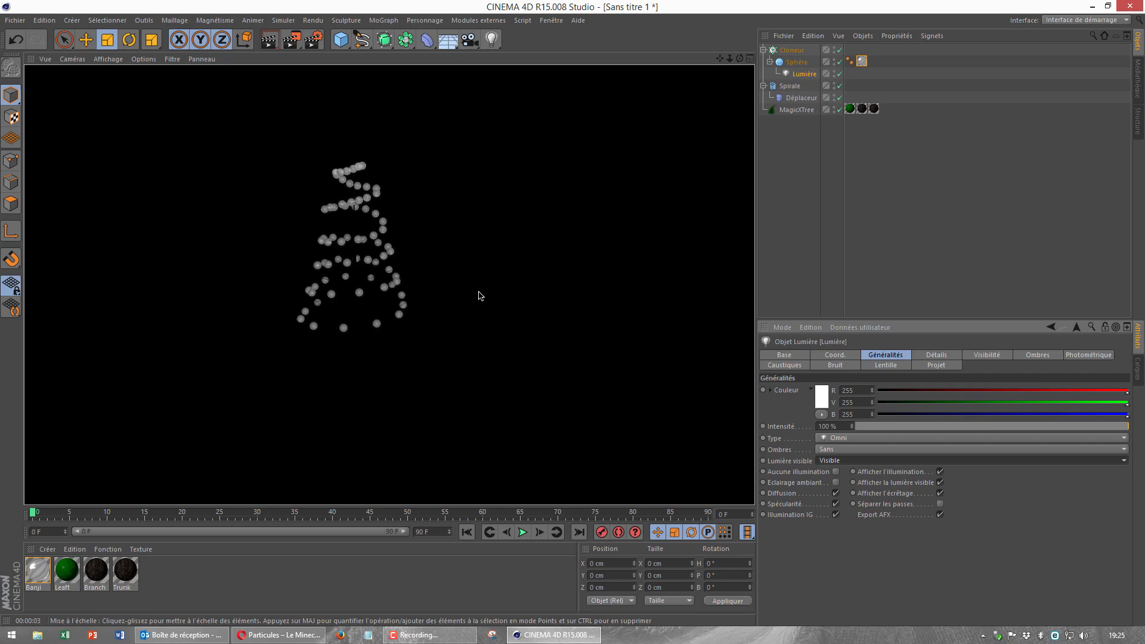
# Collapse the Cloneur and Spirale hierarchies, add a MoGraph Randomisation effector, and assign it to the Cloneur's effectors.
pyautogui.click(798, 158)
pyautogui.click(763, 50)
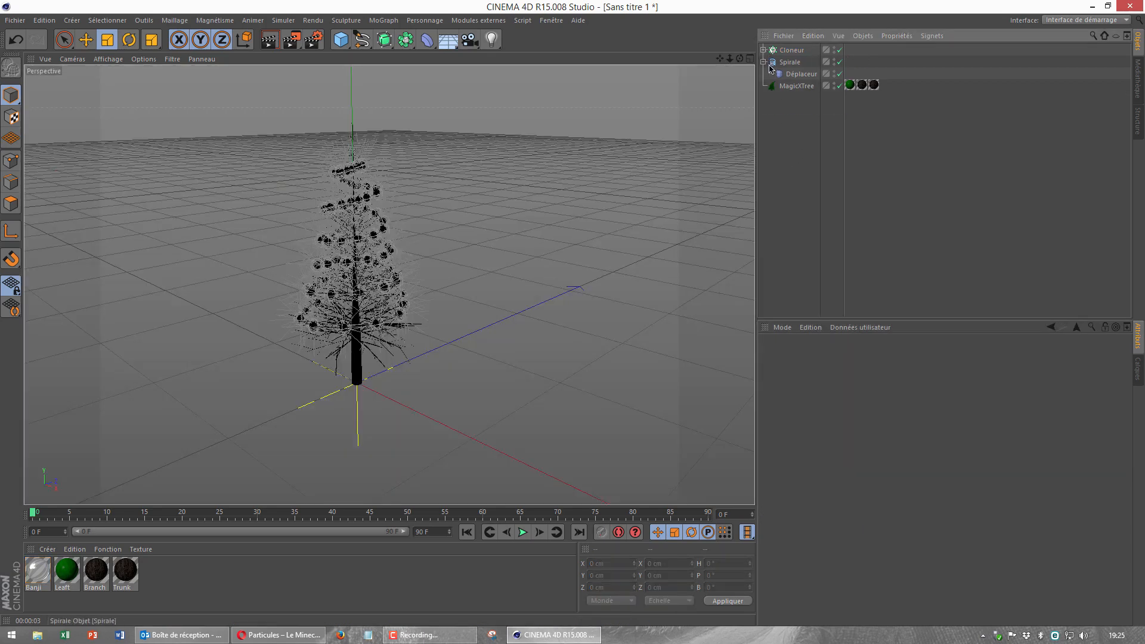
pyautogui.click(763, 62)
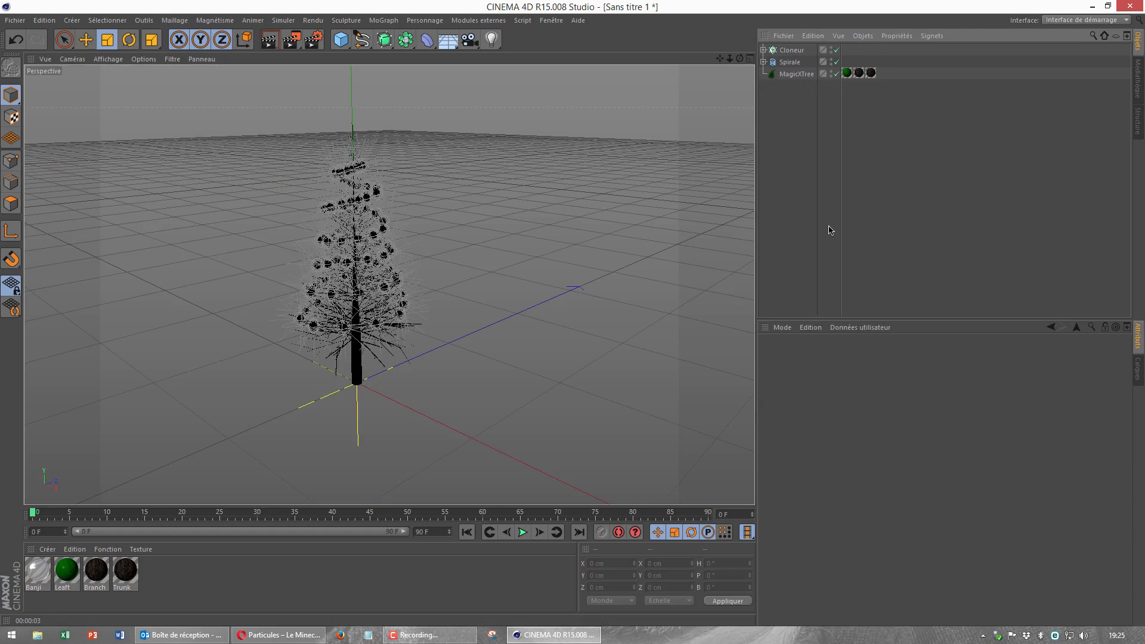
pyautogui.click(383, 21)
pyautogui.moveTo(411, 46)
pyautogui.click(525, 130)
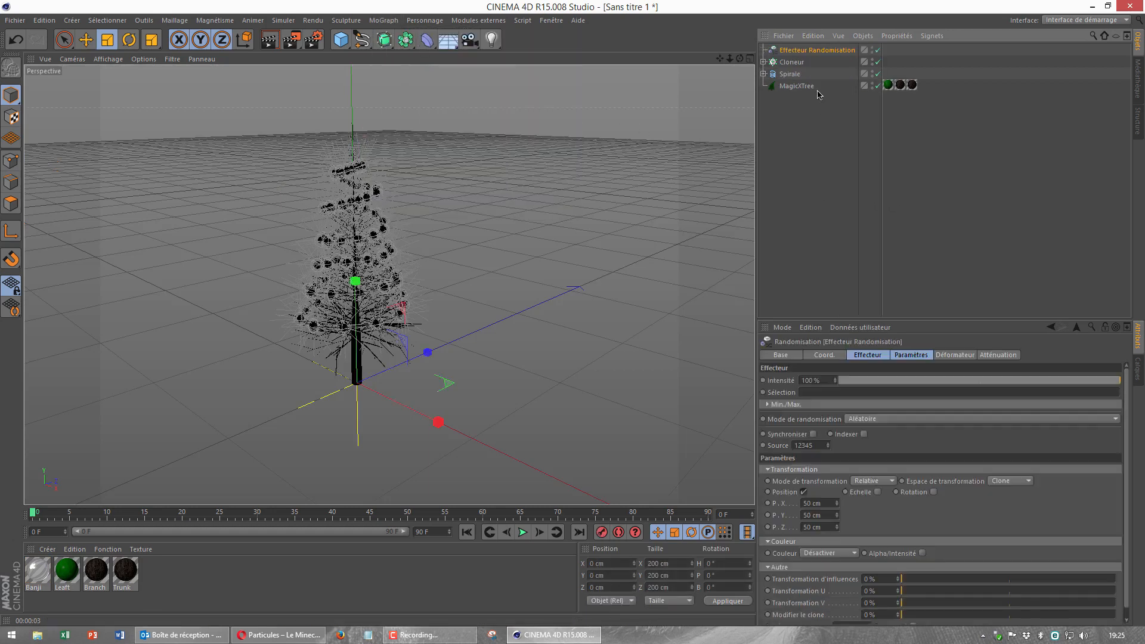
pyautogui.click(792, 62)
pyautogui.click(994, 356)
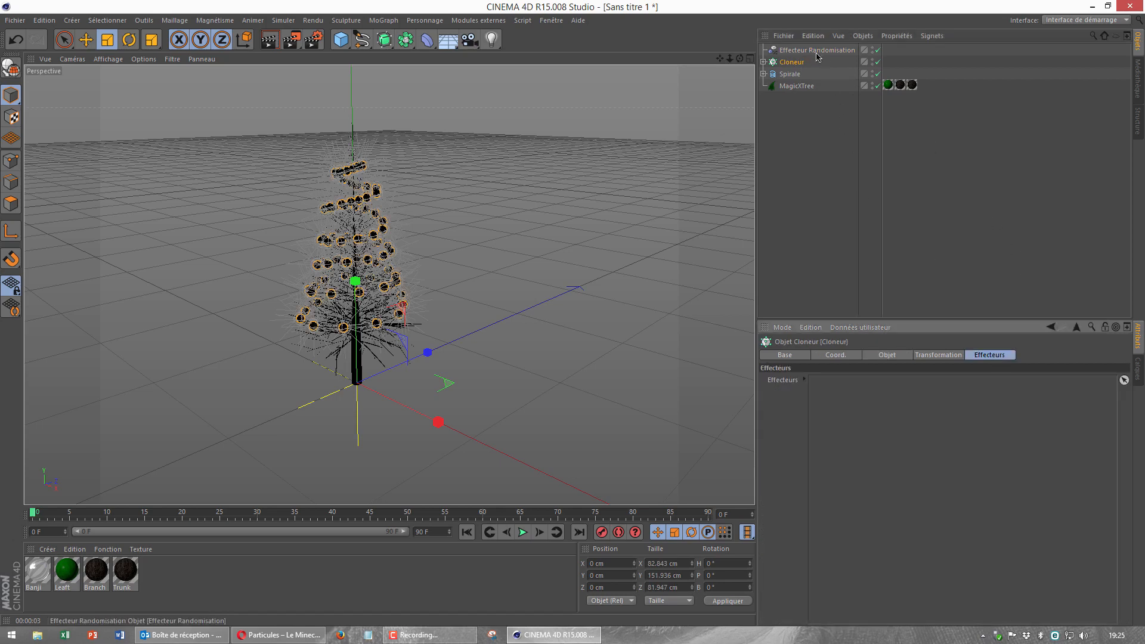
pyautogui.moveTo(817, 51); pyautogui.dragTo(954, 470)
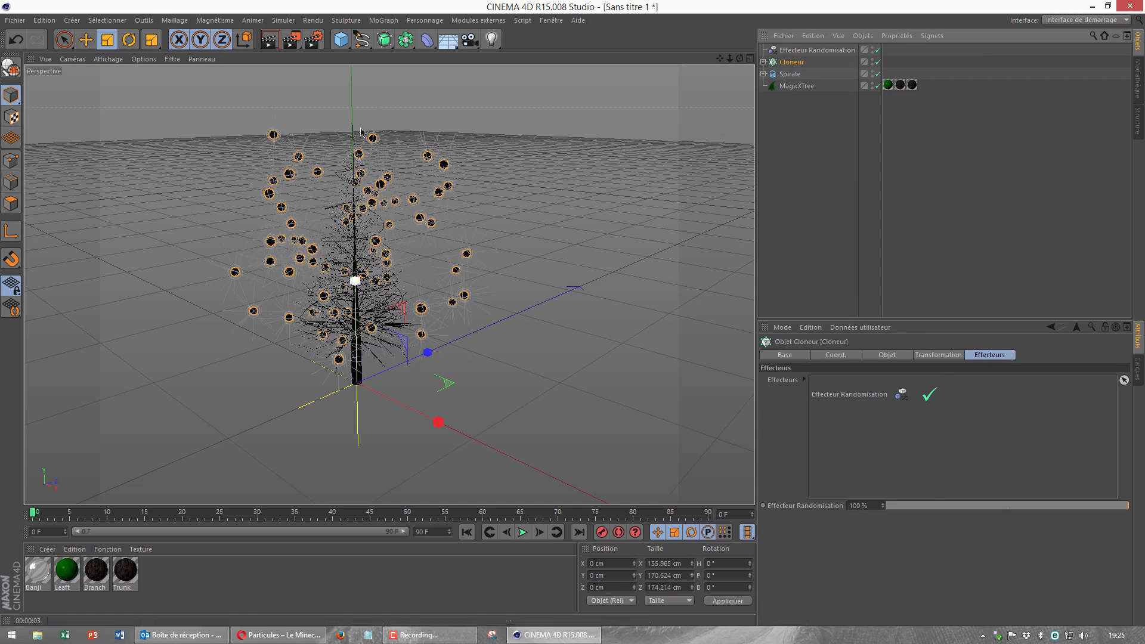
# Disable the Randomisation effector's position, activate its colour with the Addition blend mode, and run a short test render of the view.
pyautogui.click(842, 52)
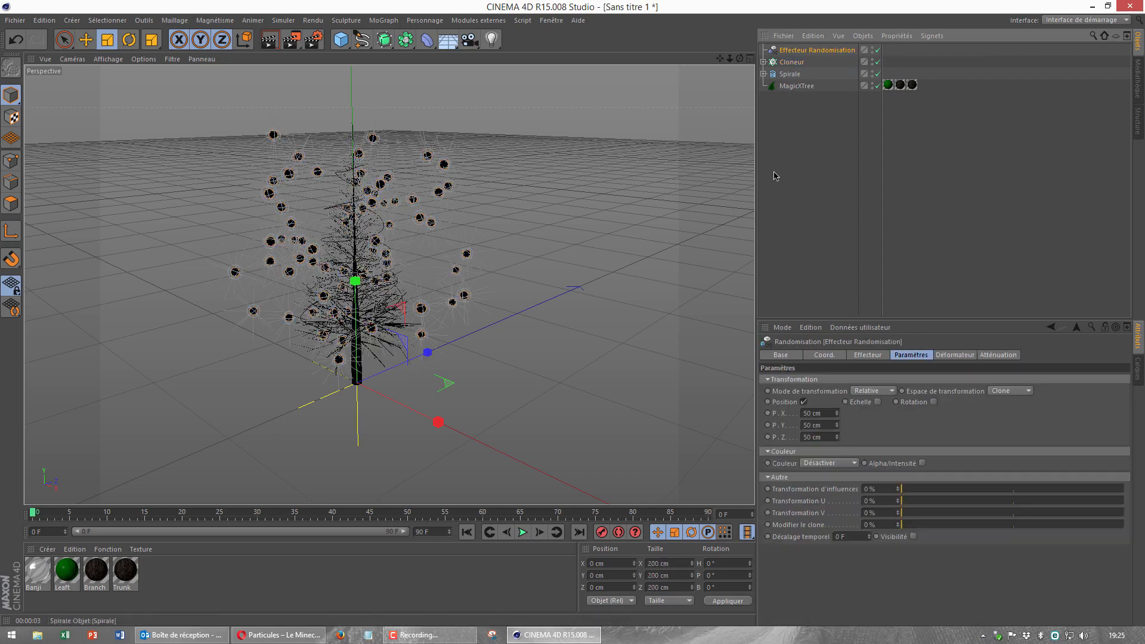
pyautogui.click(804, 402)
pyautogui.click(832, 427)
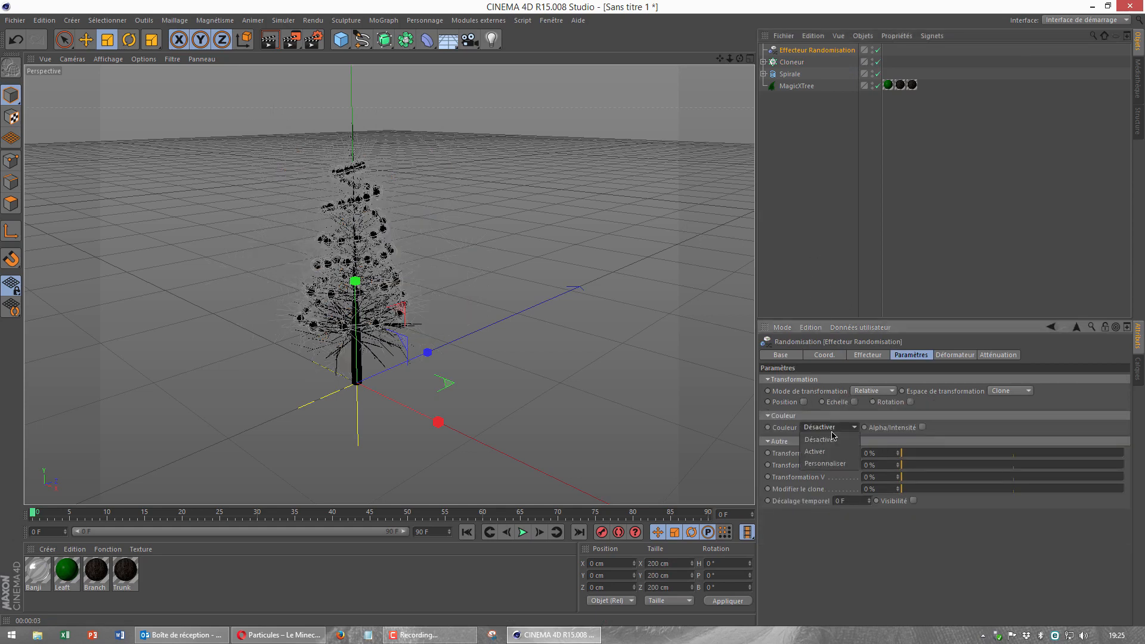
pyautogui.click(826, 450)
pyautogui.click(893, 439)
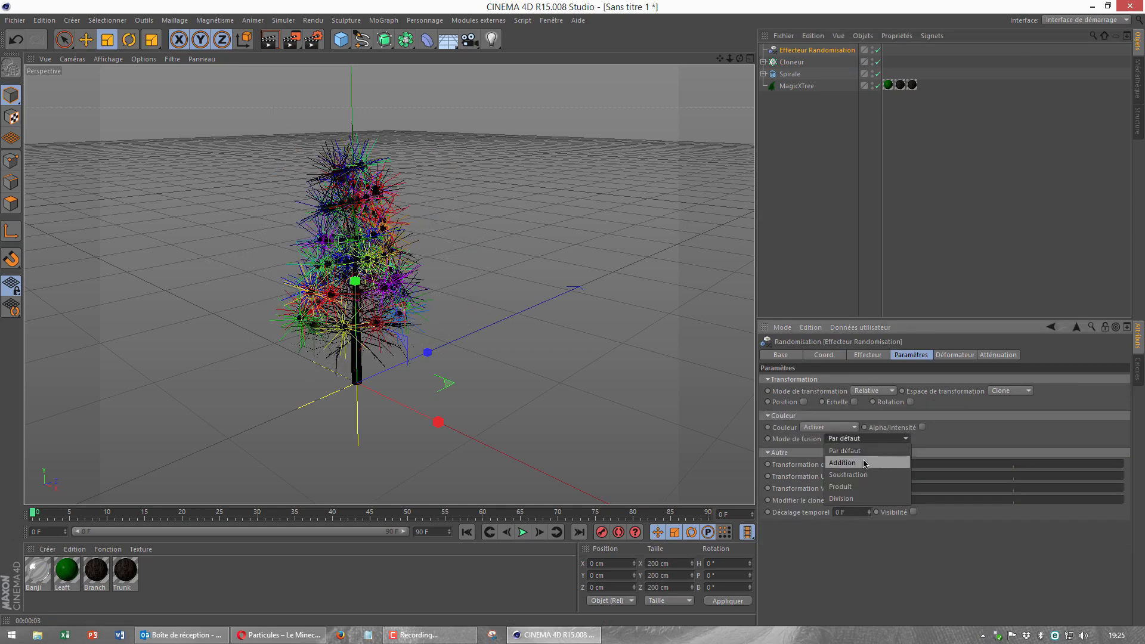
pyautogui.click(867, 461)
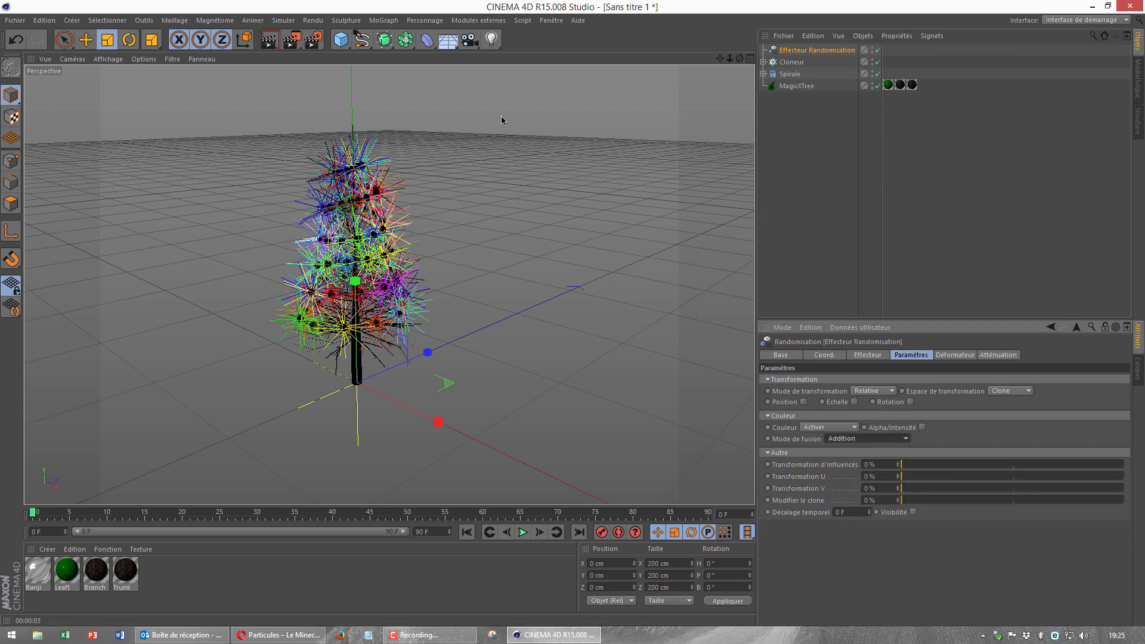
pyautogui.click(269, 39)
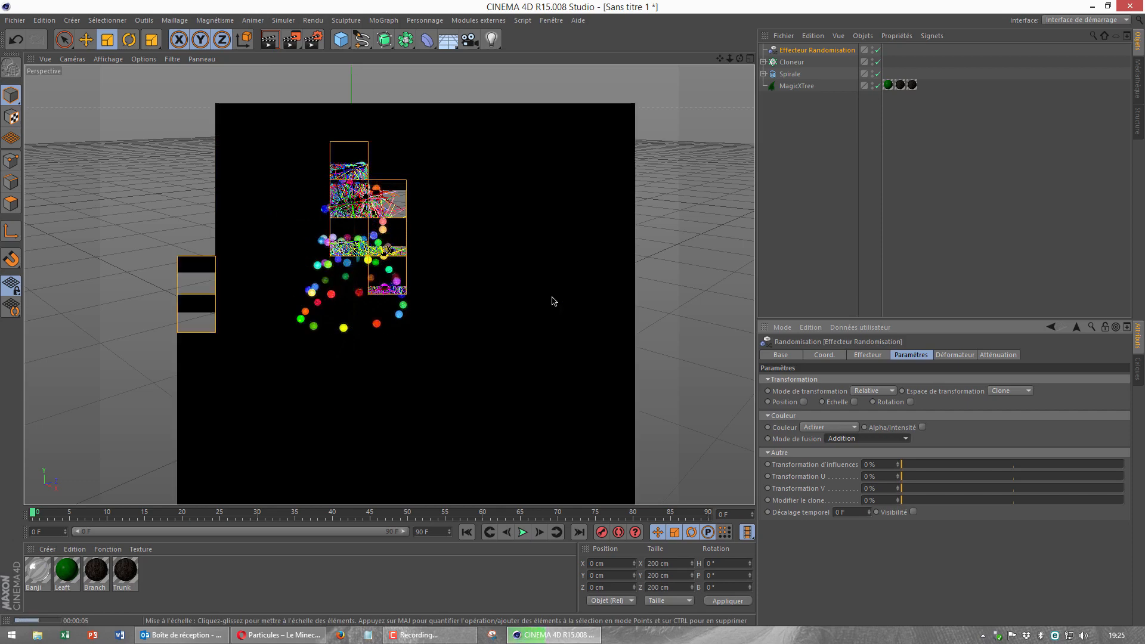
pyautogui.press('Escape')
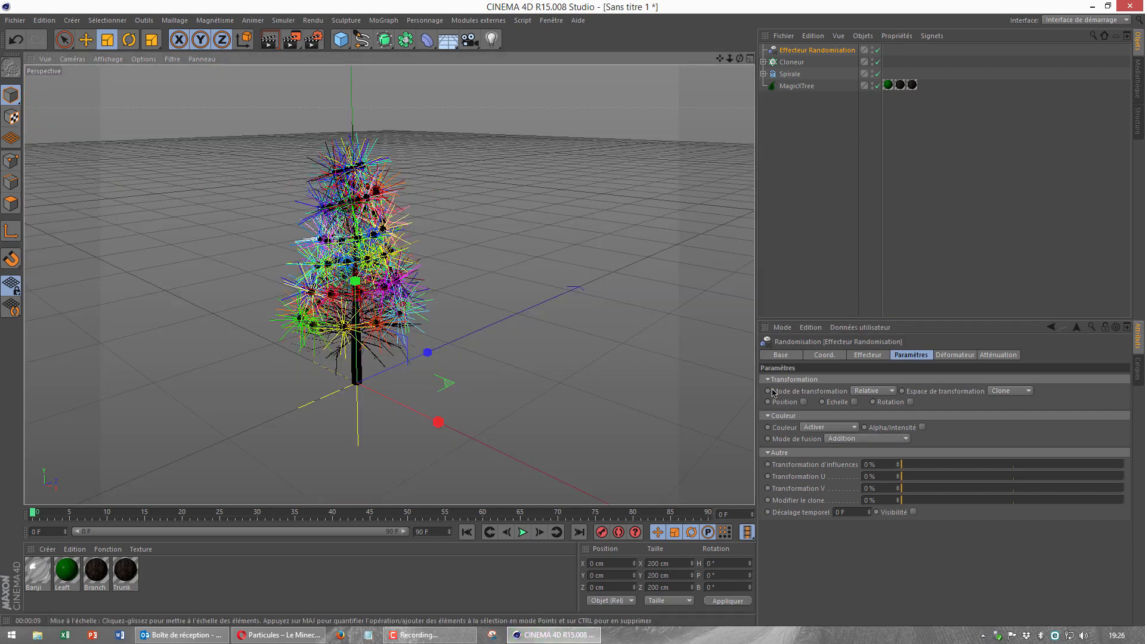
# Enable Leaft Mesh on the MagicXTree and preview the rendered tree.
pyautogui.click(797, 87)
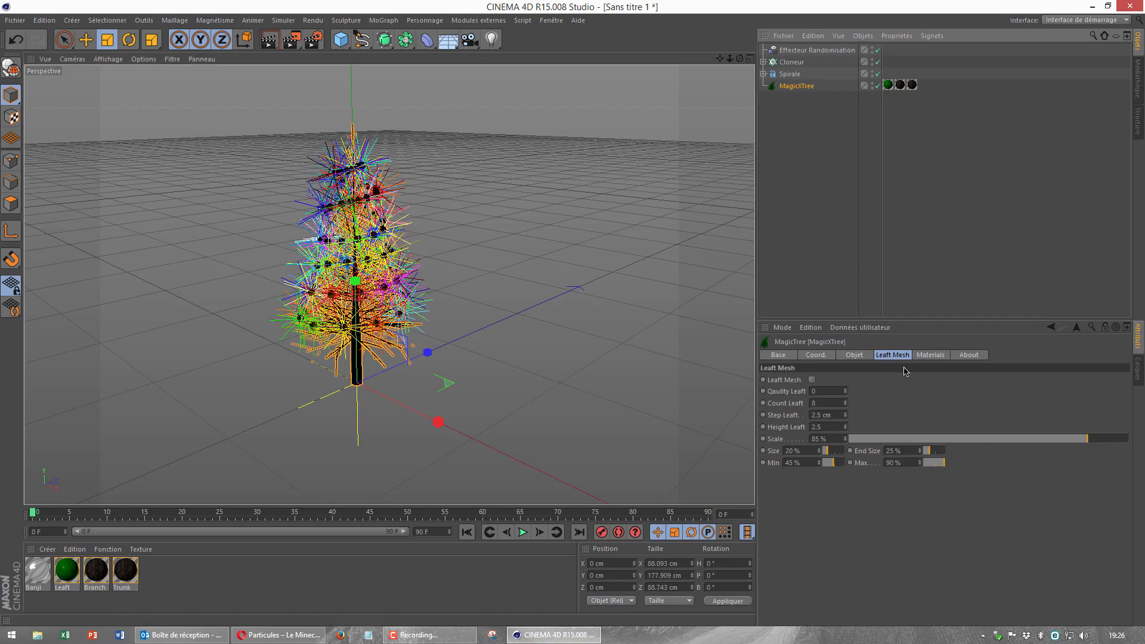
pyautogui.click(812, 380)
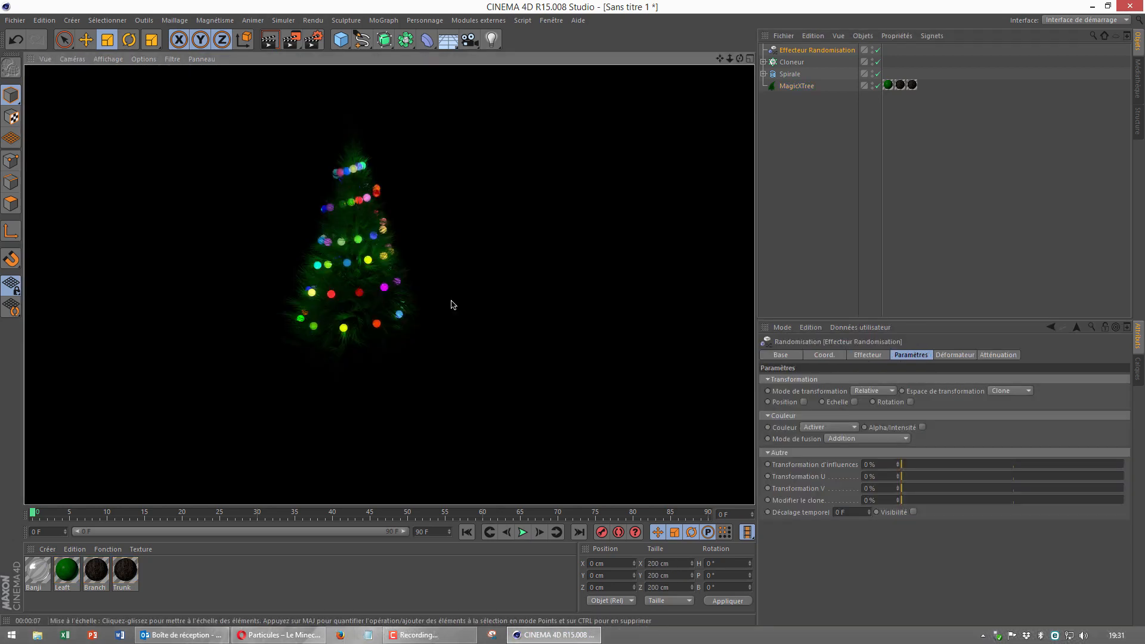
pyautogui.click(452, 305)
# Select the light nested in the sphere and toggle the viewport's display filter for lights (Lumières).
pyautogui.click(763, 62)
pyautogui.click(805, 86)
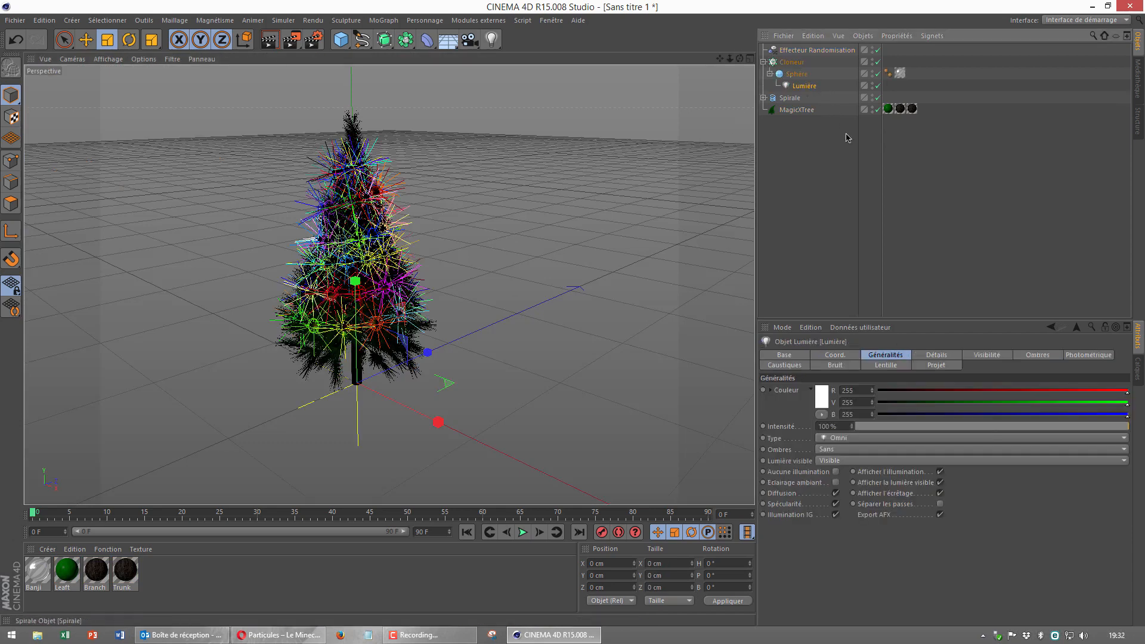
pyautogui.click(174, 60)
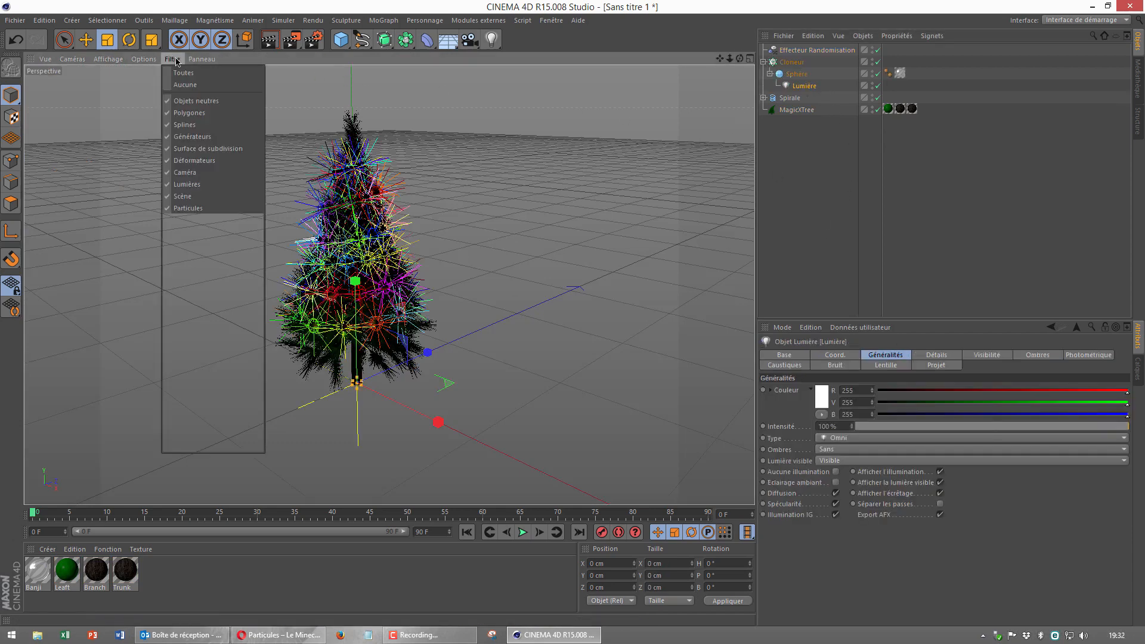
pyautogui.click(209, 186)
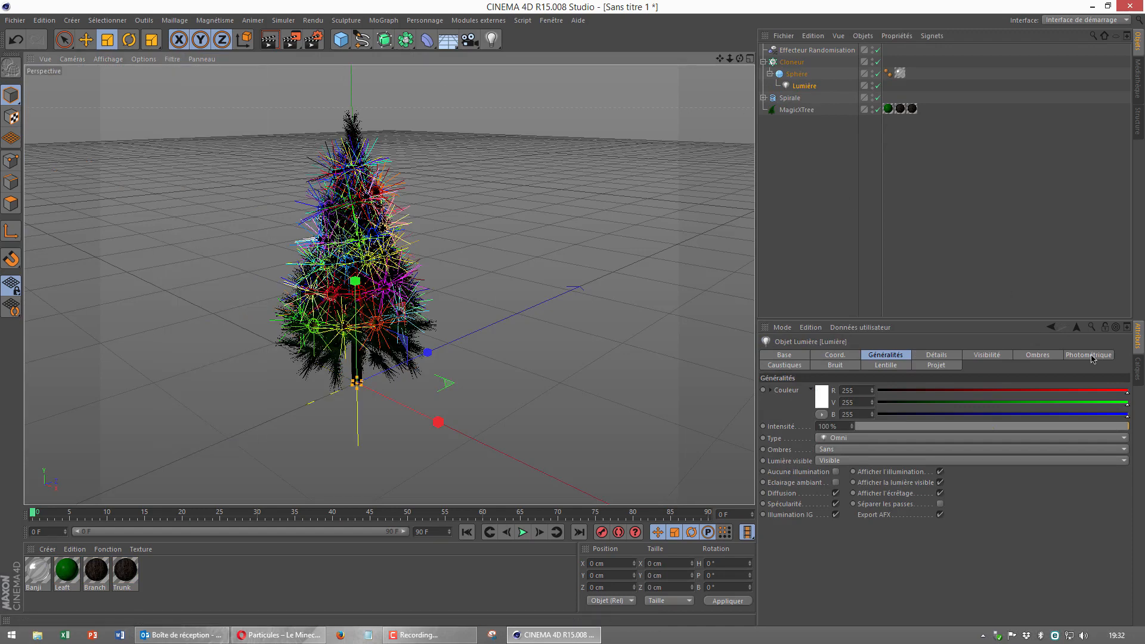
# Set the external distance (Distance externe) of the sphere light's visible glow to 8 cm and render the view.
pyautogui.click(1089, 356)
pyautogui.click(1003, 356)
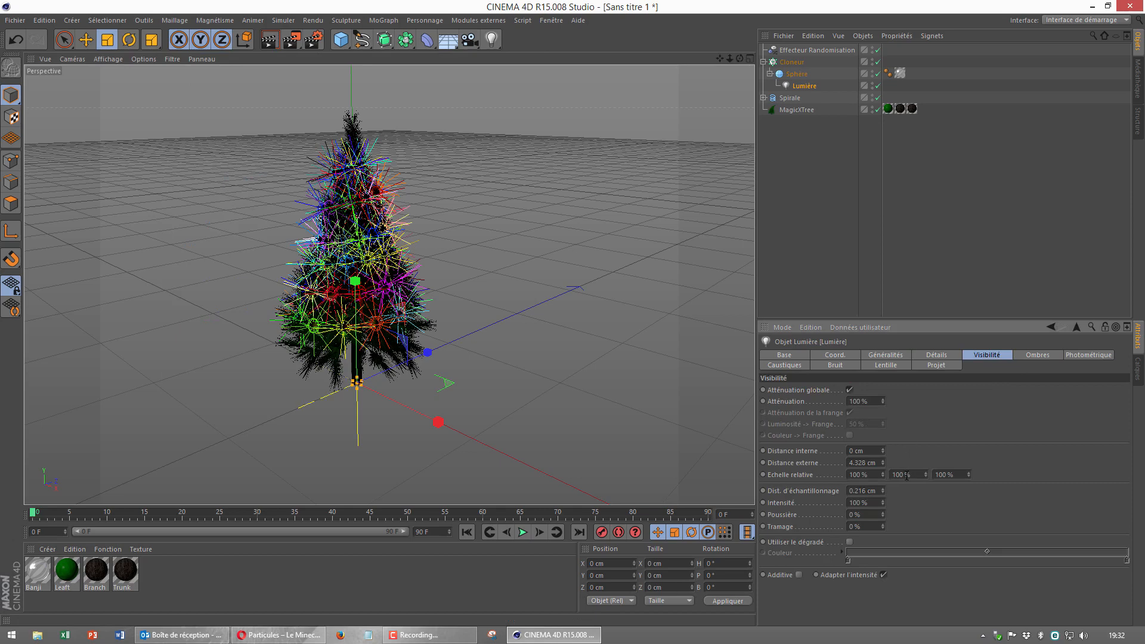
pyautogui.click(879, 462)
pyautogui.write('8')
pyautogui.press('Return')
pyautogui.hotkey('ctrl', 'r')
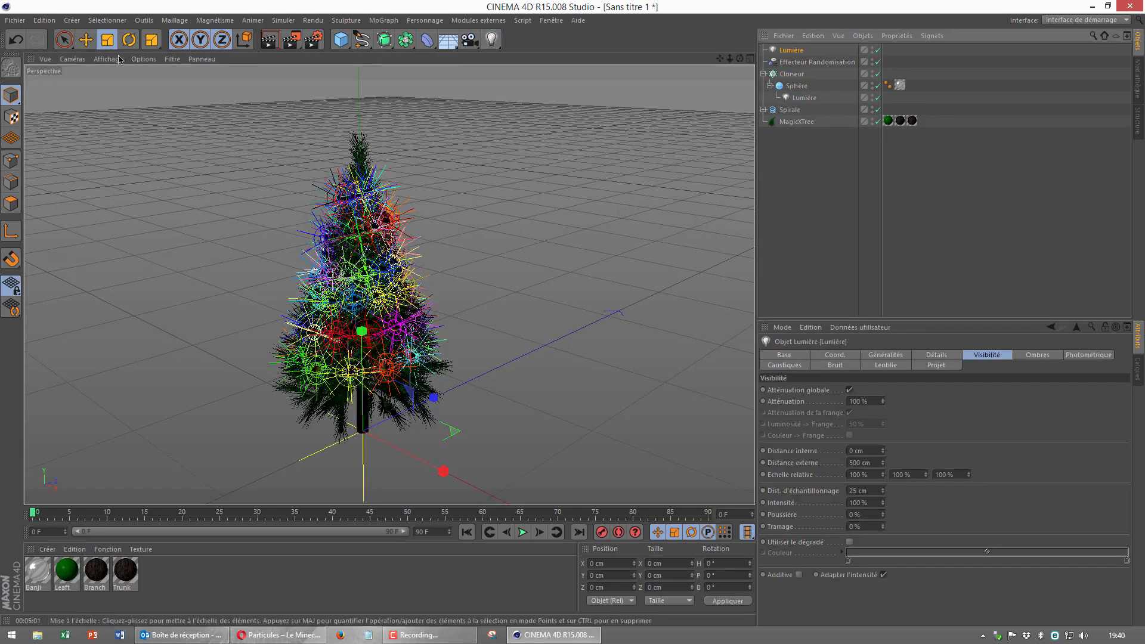
# Move the separate top-level light upward with the Move tool, select the tree, and render the view.
pyautogui.click(87, 40)
pyautogui.moveTo(363, 387); pyautogui.dragTo(407, 155)
pyautogui.click(392, 377)
pyautogui.hotkey('ctrl', 'r')
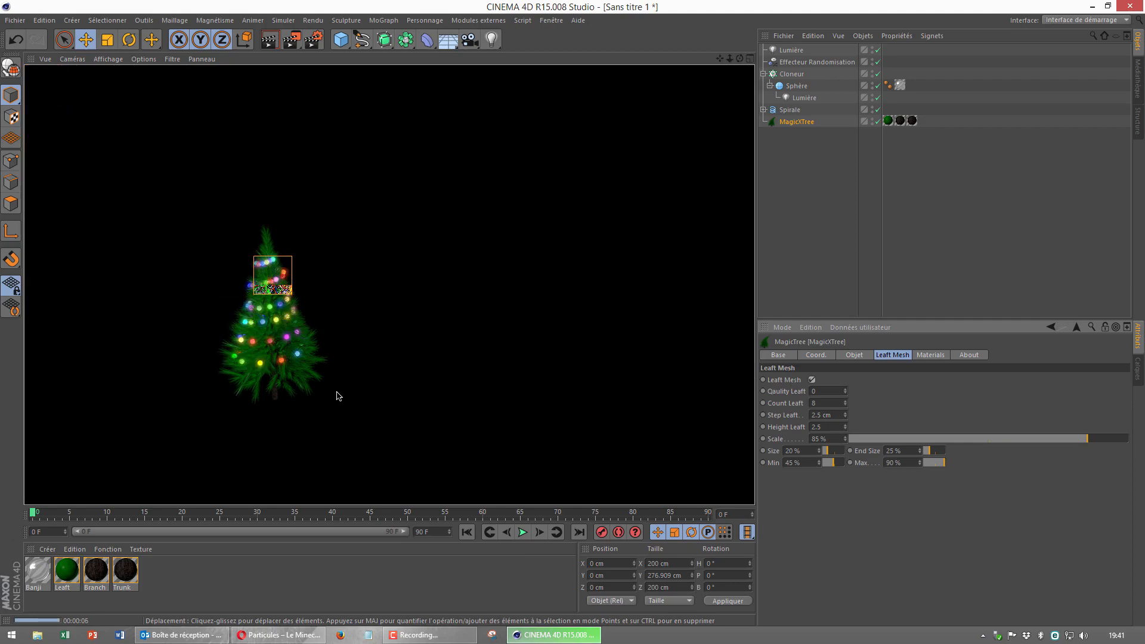
# Turn off the tree's Leaft Mesh, reframe the tree in the perspective view, and turn Leaft Mesh back on.
pyautogui.click(811, 379)
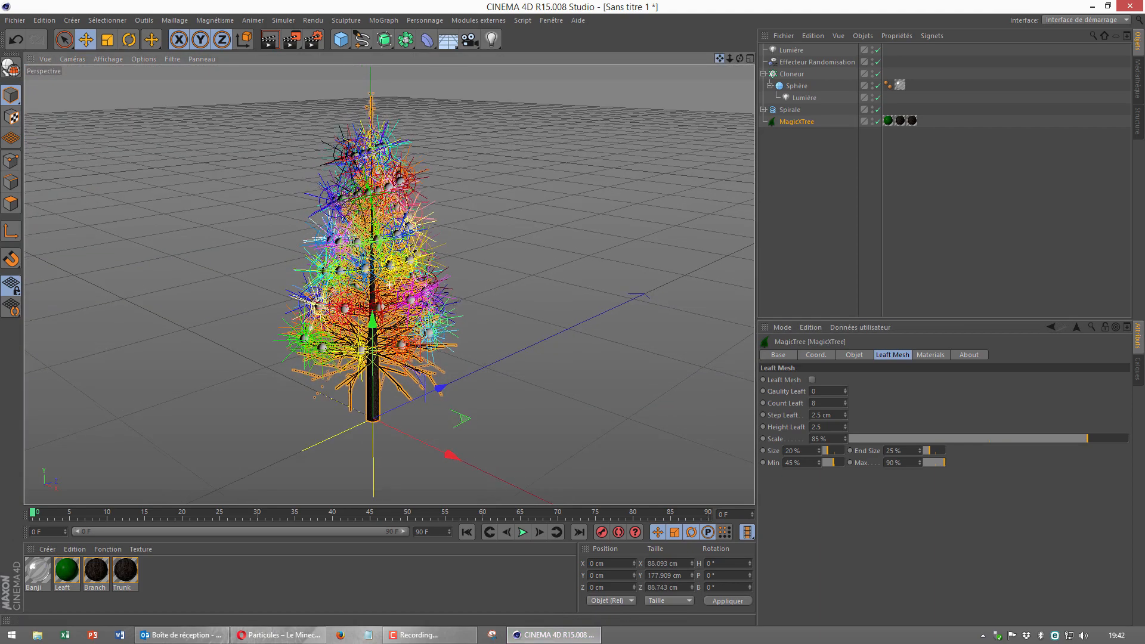
pyautogui.moveTo(719, 59); pyautogui.dragTo(724, 68)
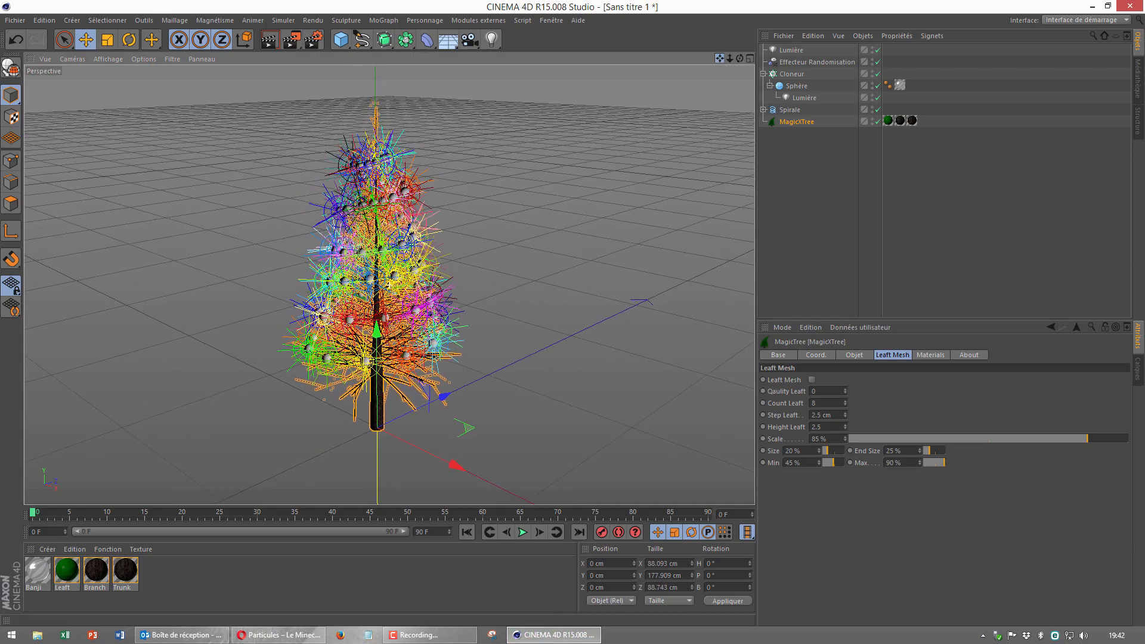
pyautogui.click(812, 380)
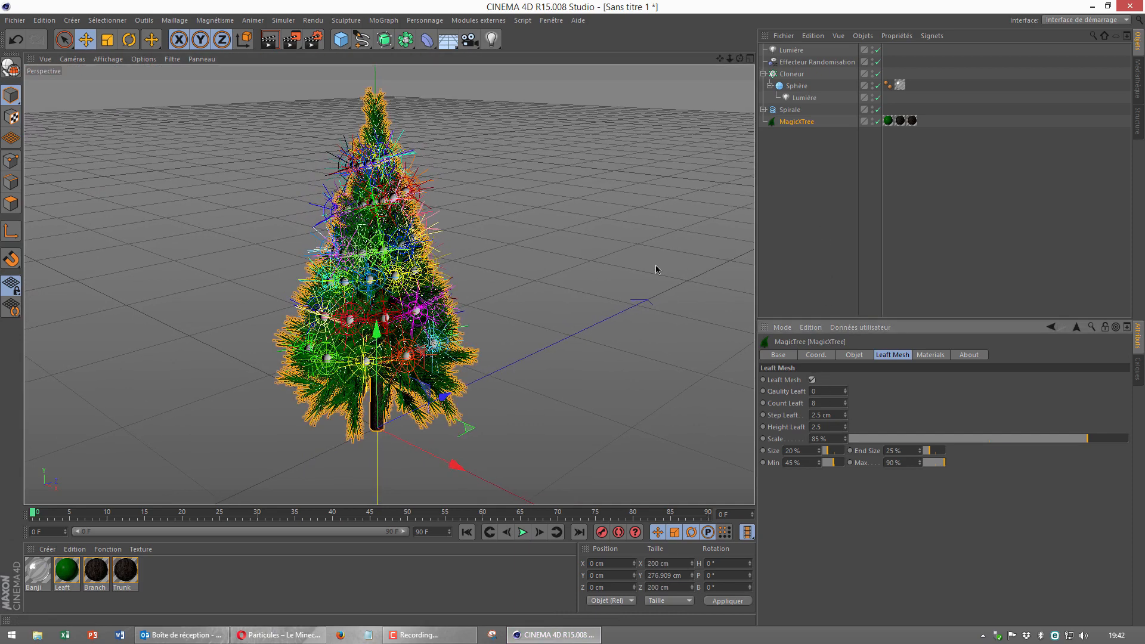
# Set the render output to the 4096 x 3112 pixel, 24 fps preset and close the render settings.
pyautogui.click(314, 41)
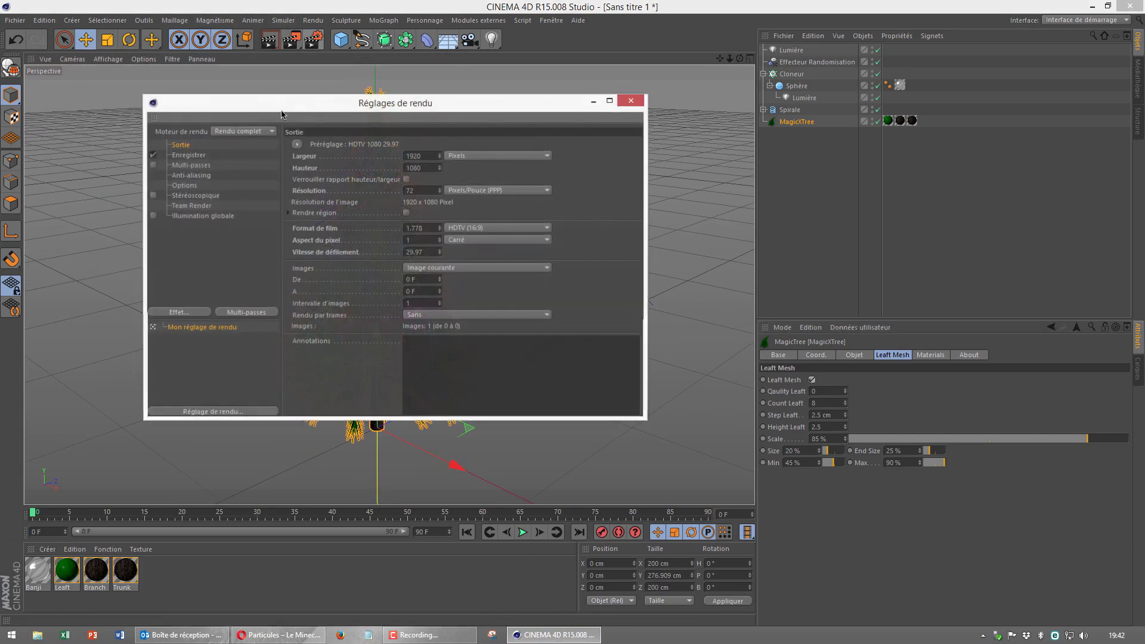
pyautogui.click(297, 144)
pyautogui.moveTo(312, 182)
pyautogui.click(450, 444)
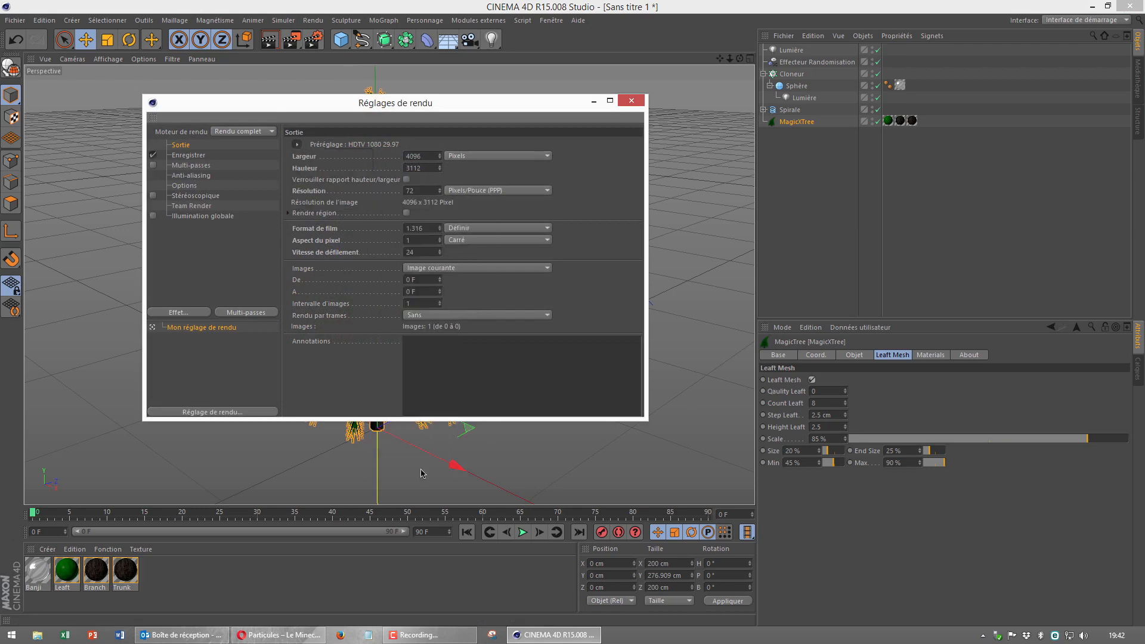
pyautogui.click(631, 101)
# Render the scene to the Visualiseur and reduce the image zoom to 17 % so the whole picture fits.
pyautogui.click(288, 40)
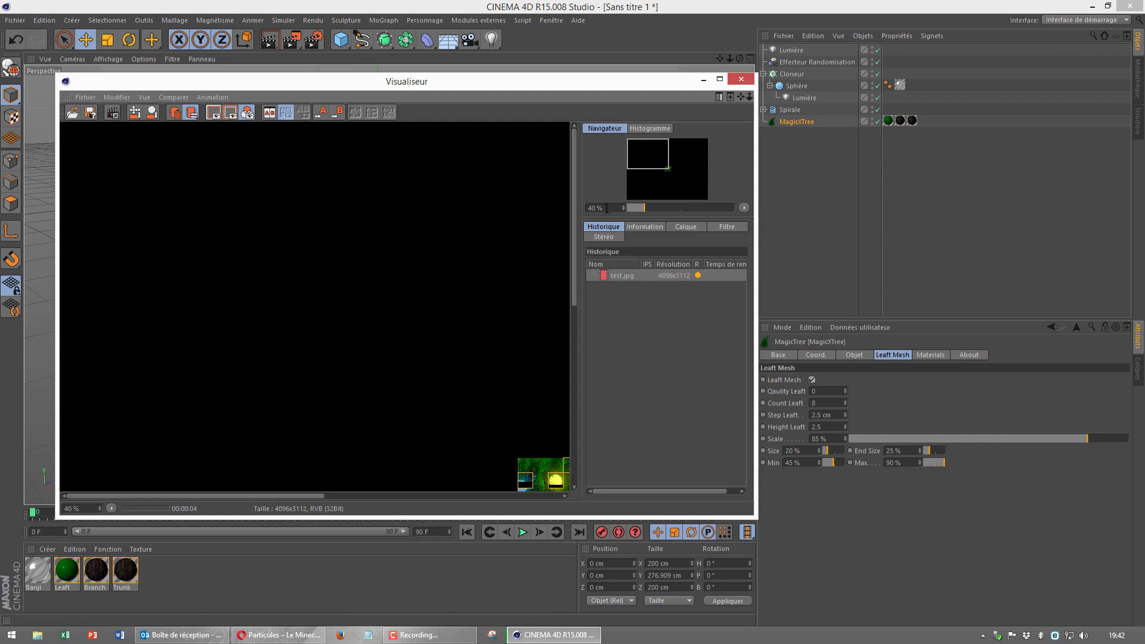
pyautogui.doubleClick(607, 208)
pyautogui.moveTo(622, 208); pyautogui.dragTo(623, 222)
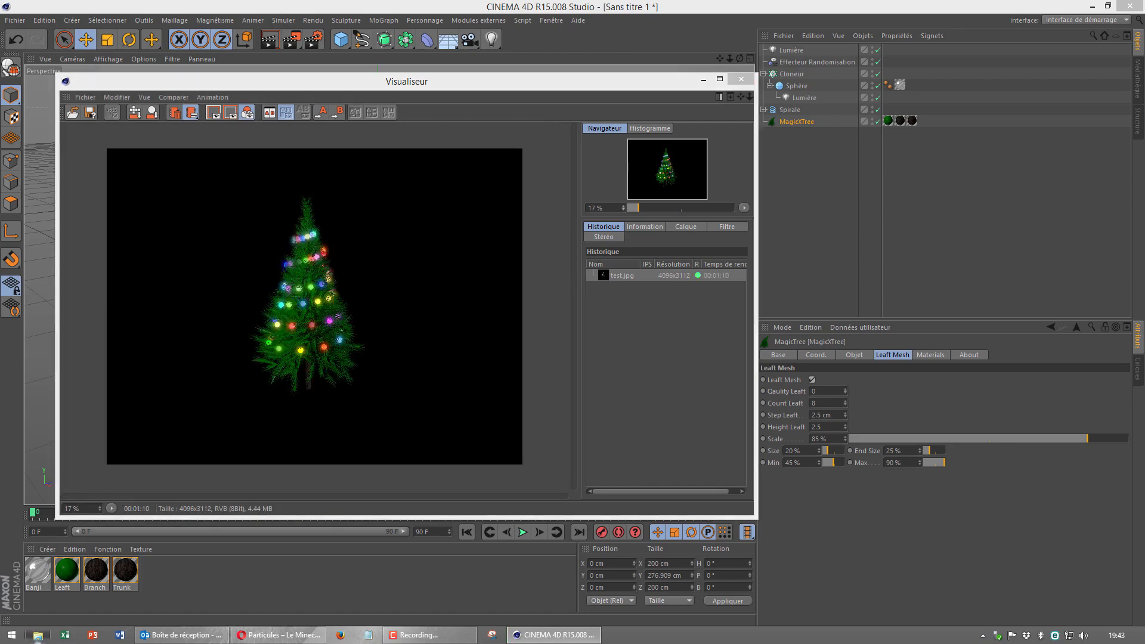
# Open test.jpg from the Téléchargements folder in the photo viewer and examine the tree's lights up close.
pyautogui.press('super+e')
pyautogui.click(57, 162)
pyautogui.doubleClick(335, 170)
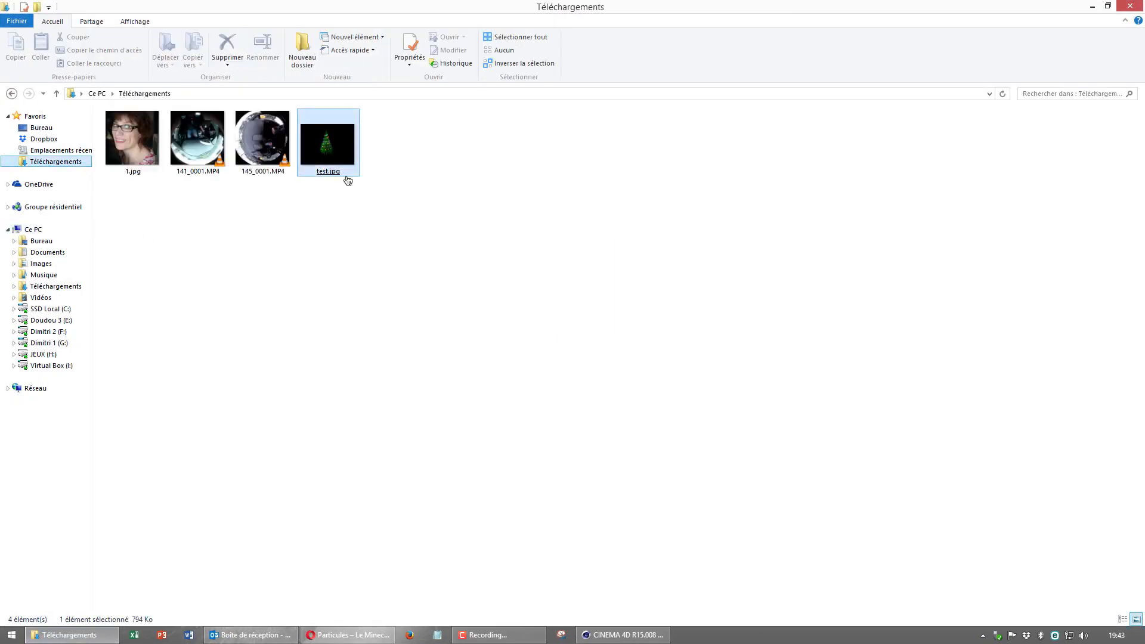
pyautogui.scroll(5, 609, 358)
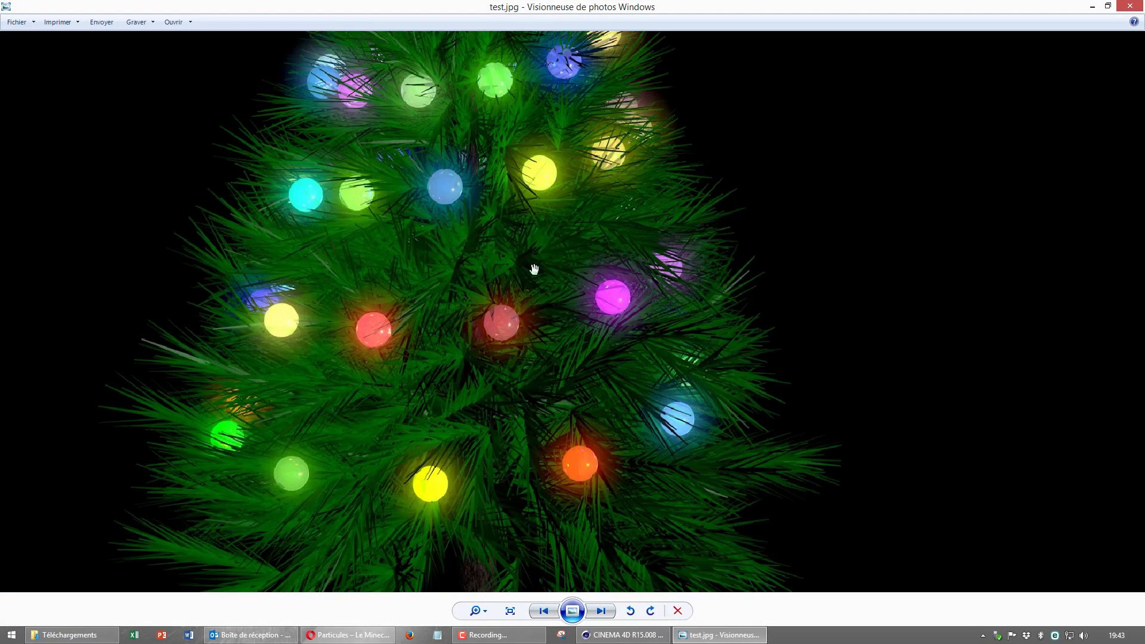
pyautogui.scroll(8, 475, 393)
pyautogui.scroll(-9, 473, 388)
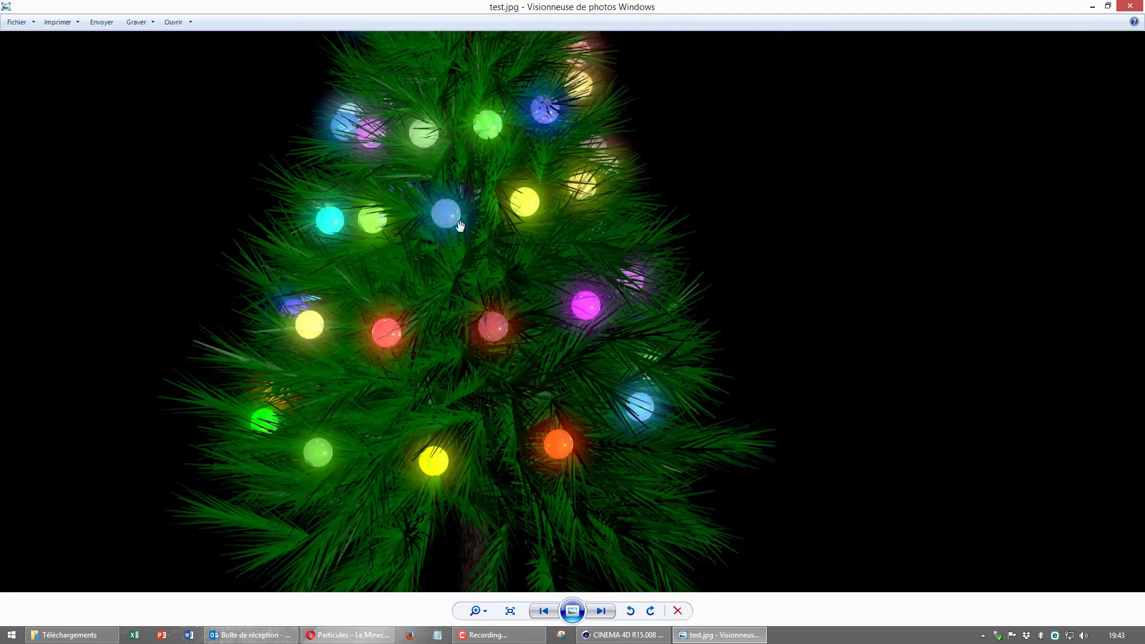
# Examine the tree's lower branches and lights in test.jpg, view the whole picture, and close the photo viewer.
pyautogui.moveTo(420, 273); pyautogui.dragTo(475, 501)
pyautogui.scroll(-5, 476, 501)
pyautogui.scroll(5, 464, 352)
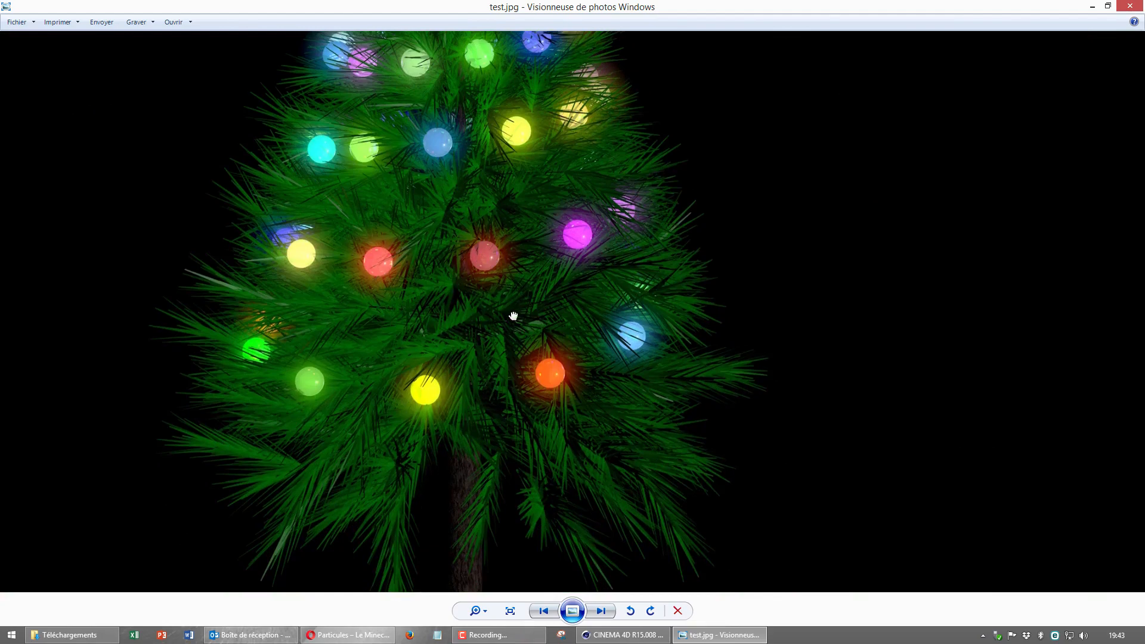
pyautogui.moveTo(513, 314); pyautogui.dragTo(509, 513)
pyautogui.scroll(-5, 509, 513)
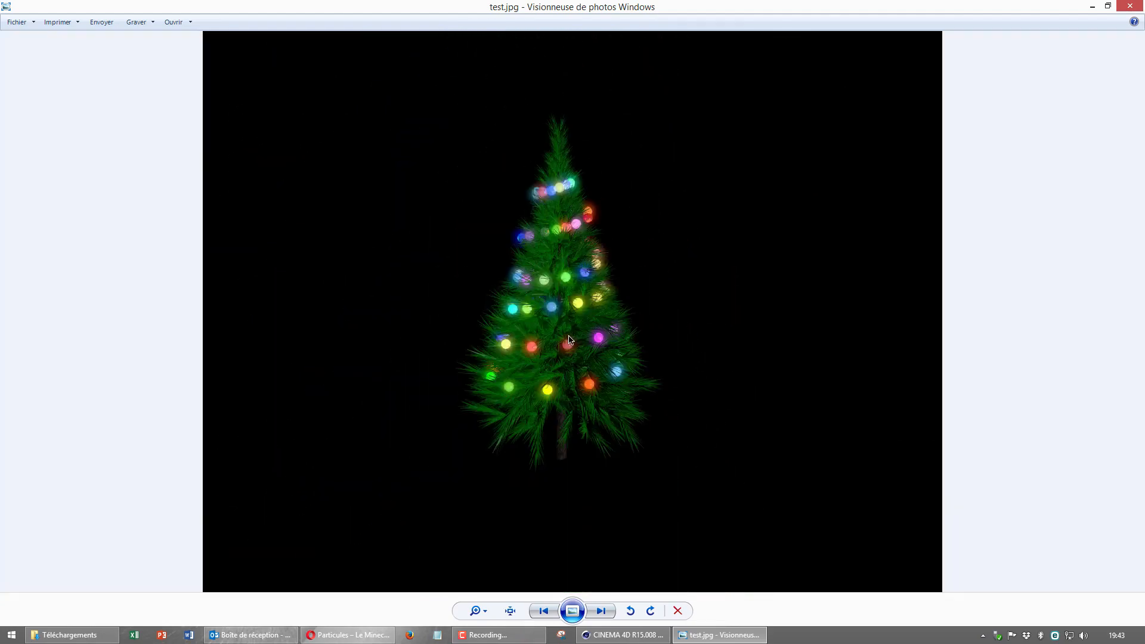
pyautogui.click(1130, 5)
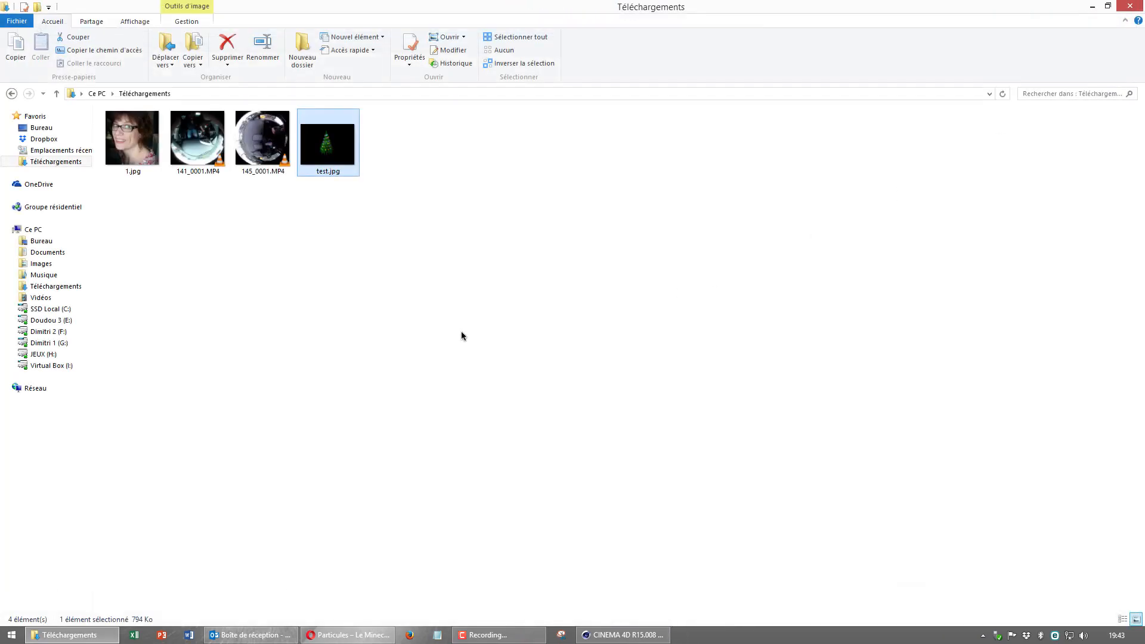
# Delete test.jpg from the Téléchargements folder and close the folder window.
pyautogui.press('Delete')
pyautogui.press('Return')
pyautogui.click(1130, 6)
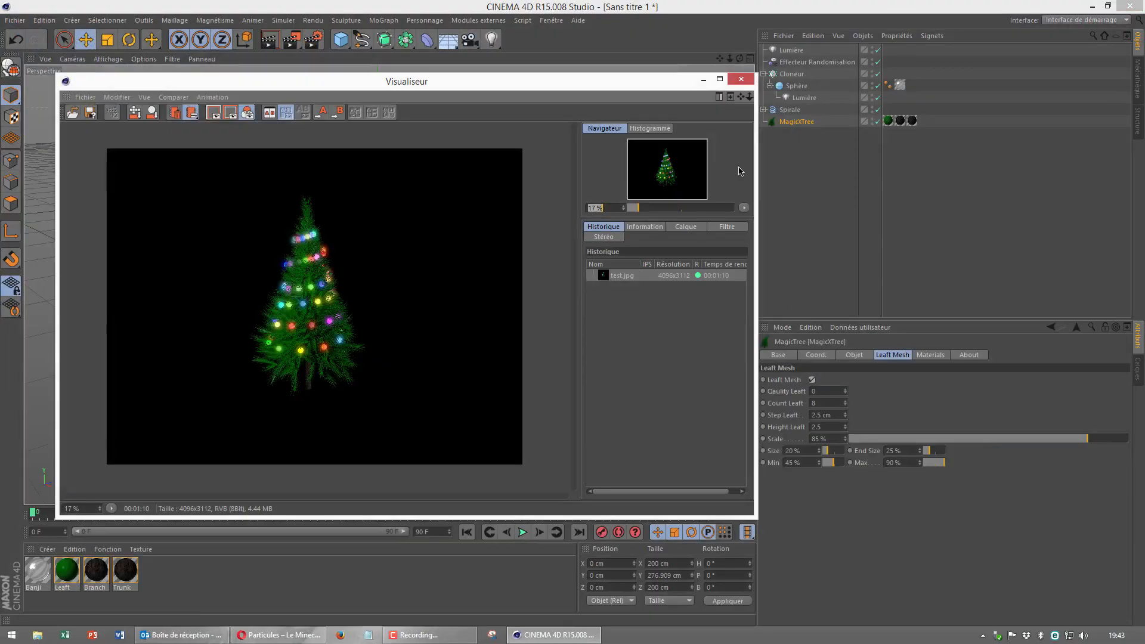
# Quit CINEMA 4D without saving the tree project and relaunch it from the Logiciels de montage desktop folder.
pyautogui.click(740, 79)
pyautogui.click(1130, 6)
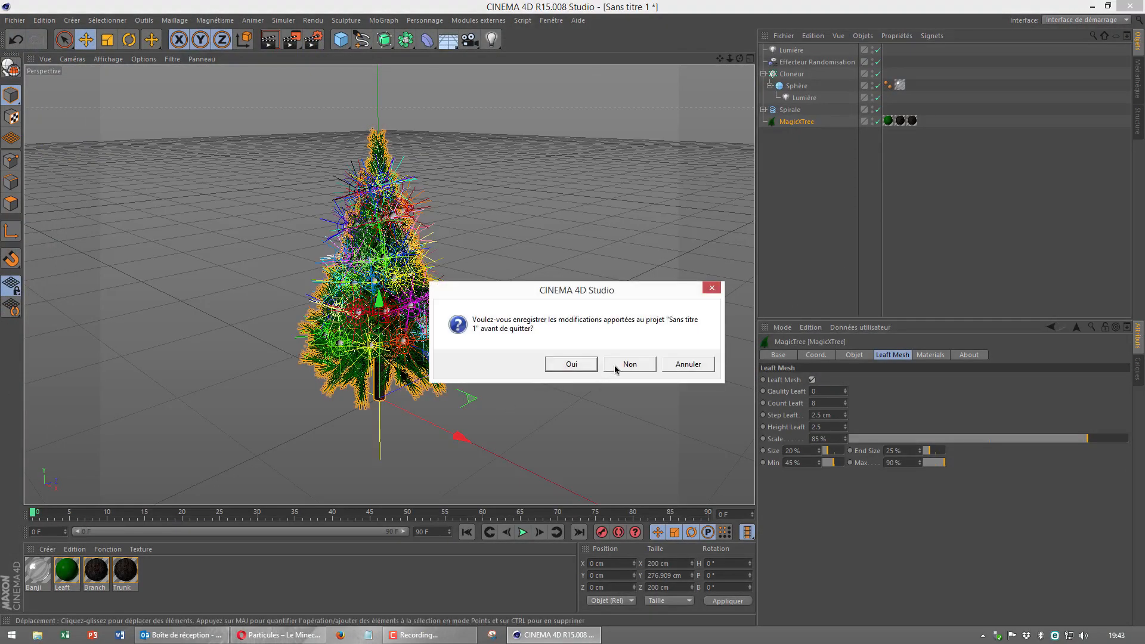
pyautogui.click(616, 370)
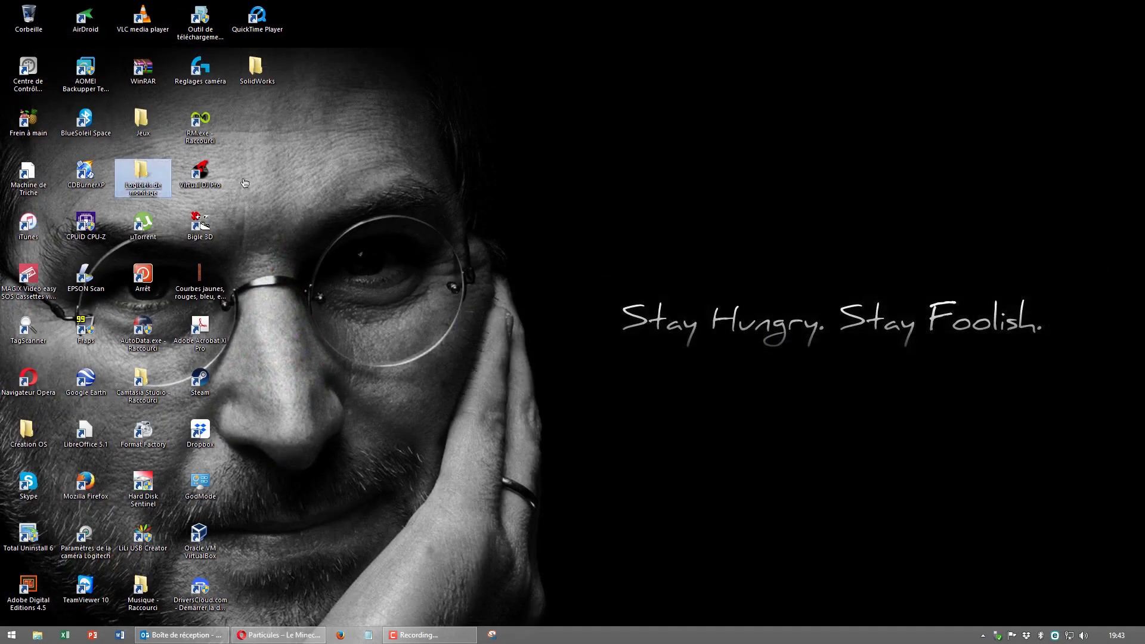
pyautogui.doubleClick(142, 174)
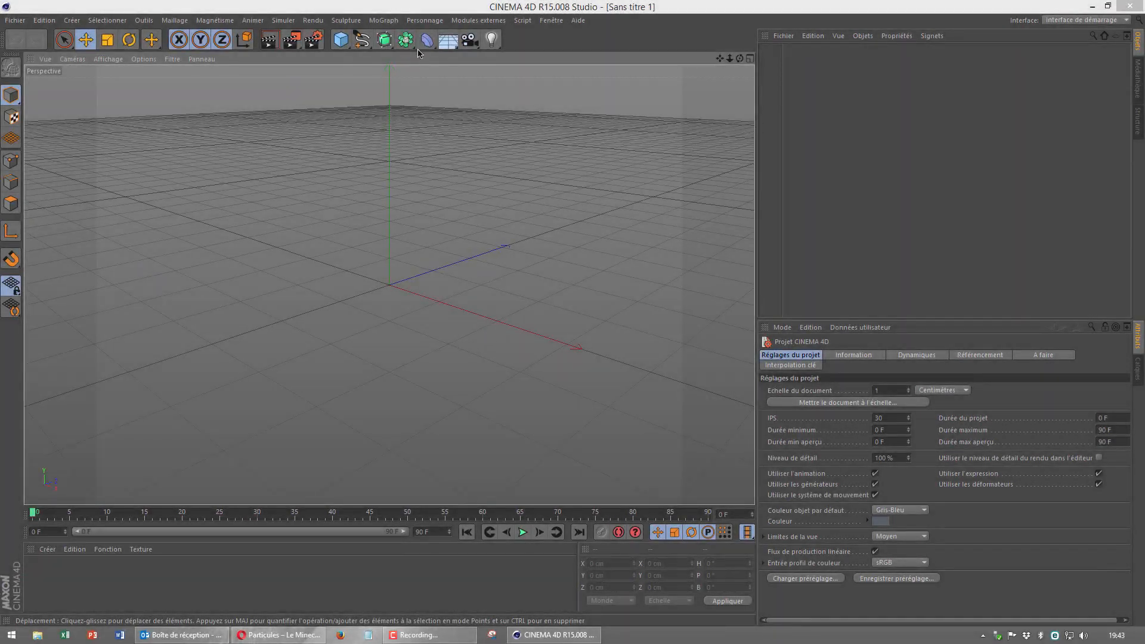
# Set the render output of the new project to the Film (4K) preset, 4096 x 3112 pixels.
pyautogui.click(314, 40)
pyautogui.click(219, 50)
pyautogui.moveTo(247, 94)
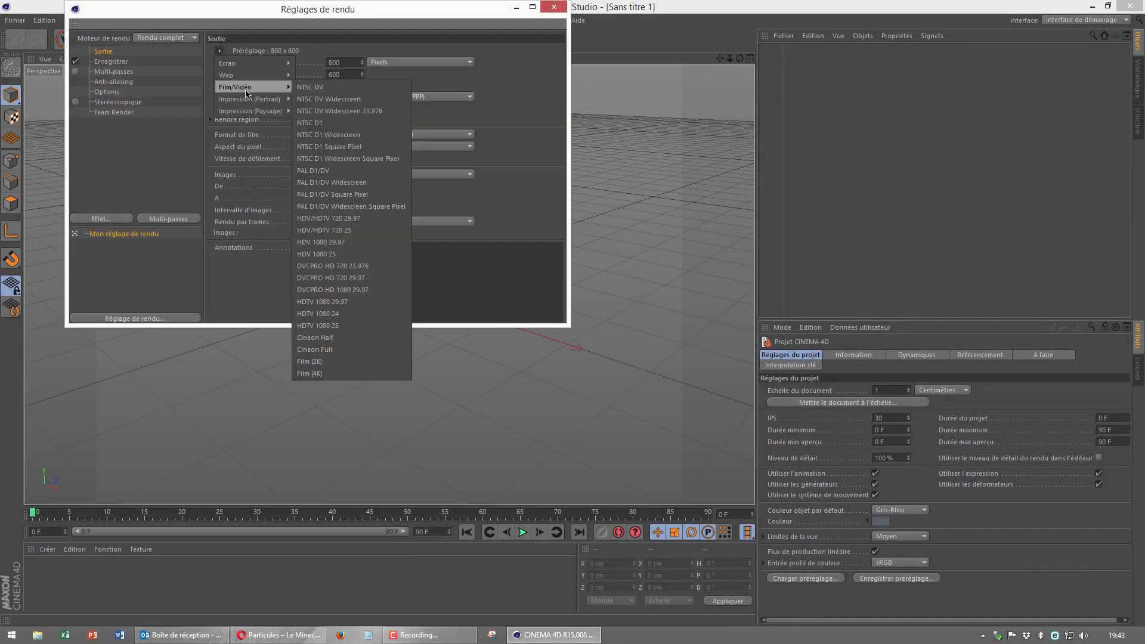
pyautogui.click(329, 374)
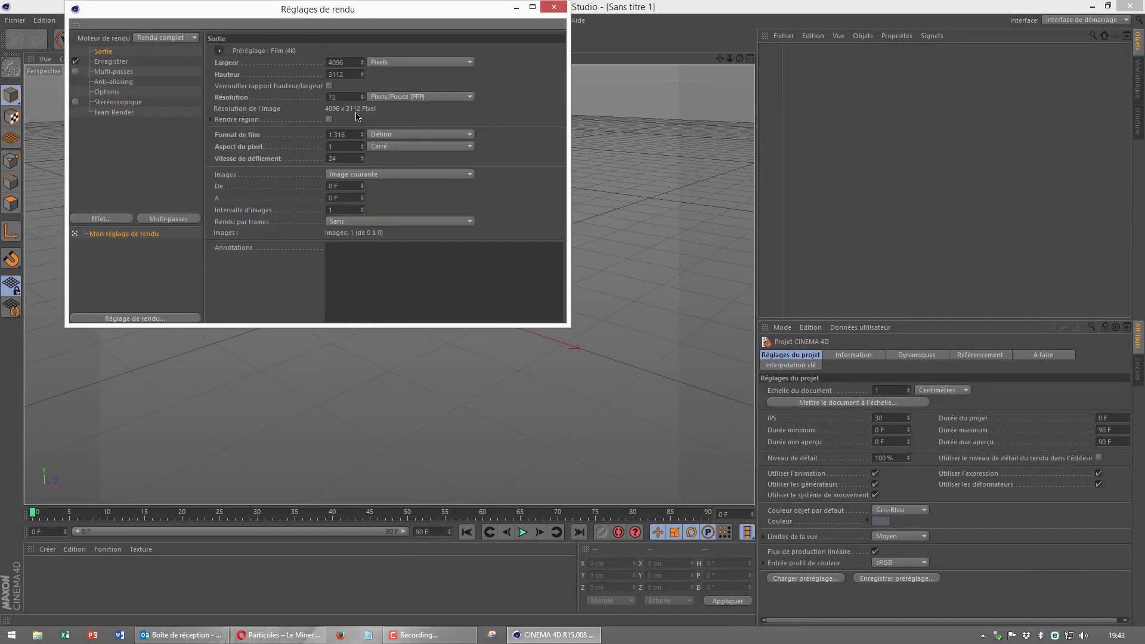
# Set the render to save as a JPEG file named test in the Téléchargements folder.
pyautogui.click(111, 62)
pyautogui.click(549, 73)
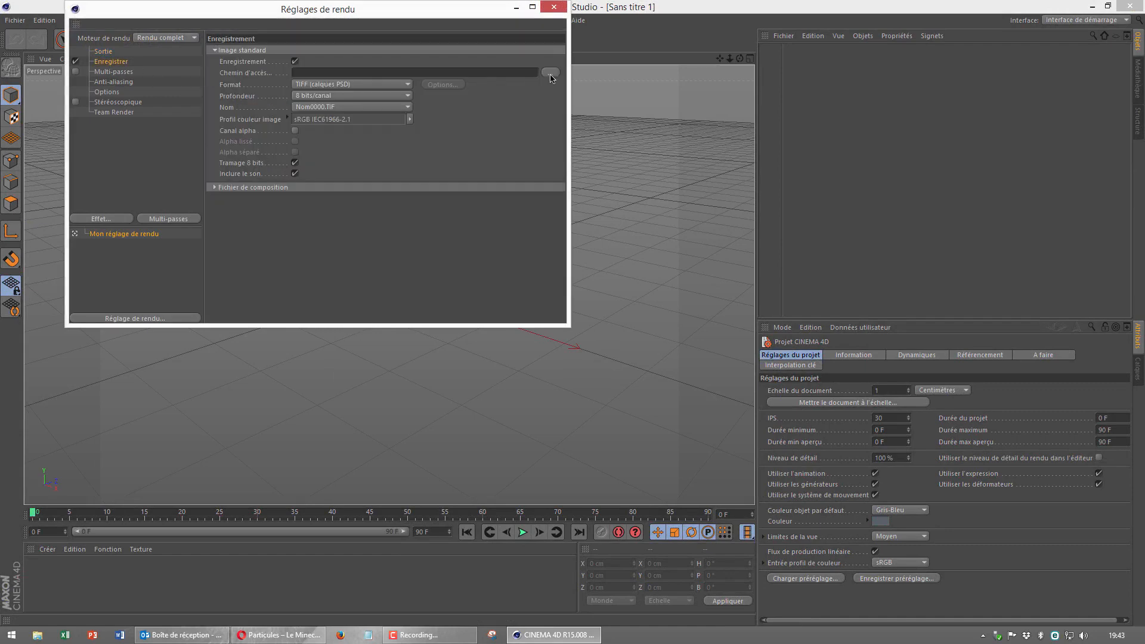
pyautogui.write('test')
pyautogui.press('Return')
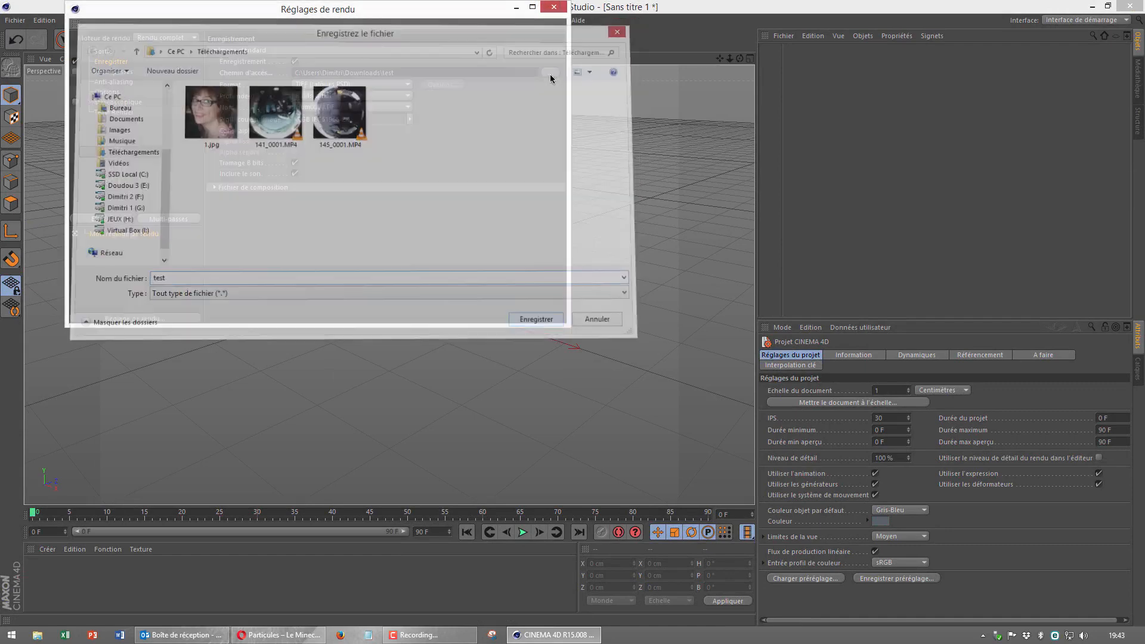
pyautogui.click(365, 84)
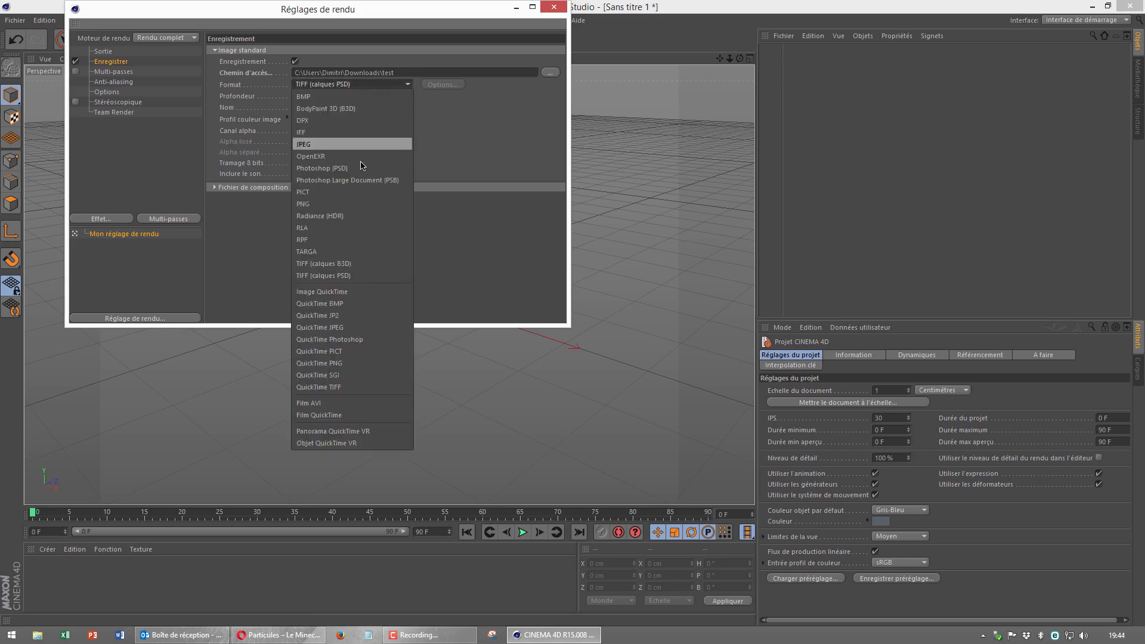
pyautogui.click(325, 147)
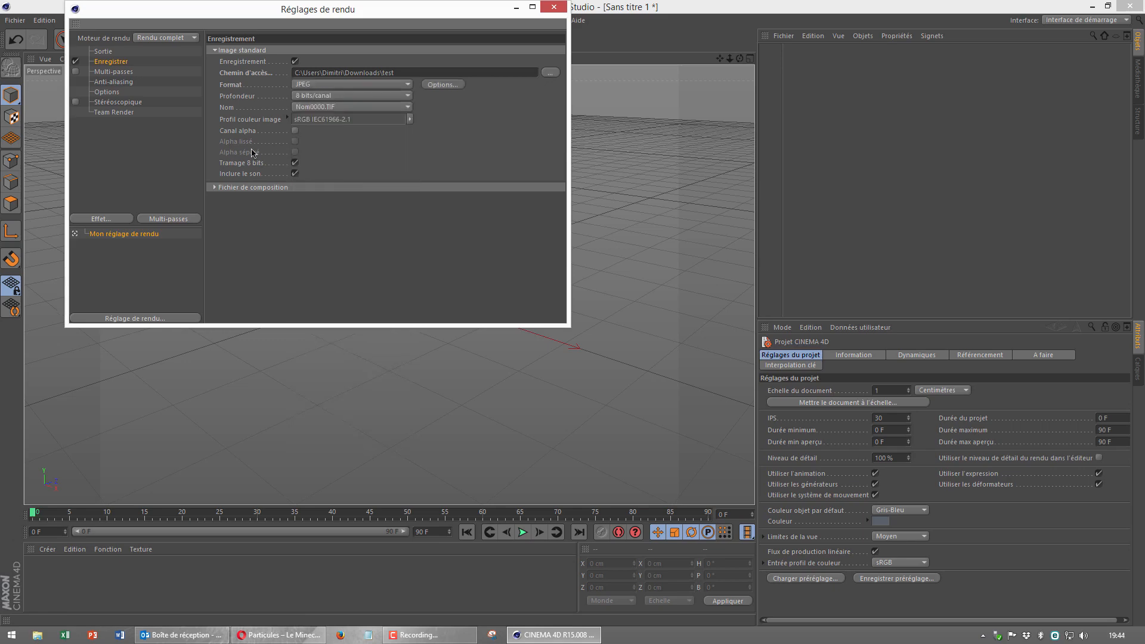
# Set the anti-aliasing to Au mieux with a maximum level of 16x16 and close the render settings.
pyautogui.click(140, 83)
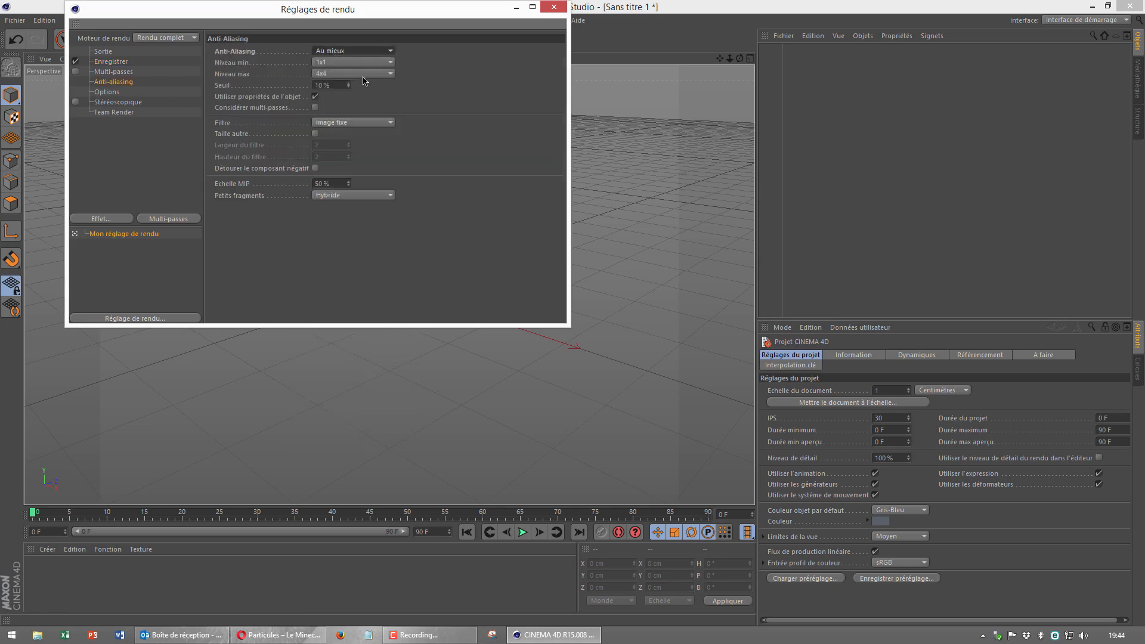
pyautogui.scroll(-2, 364, 71)
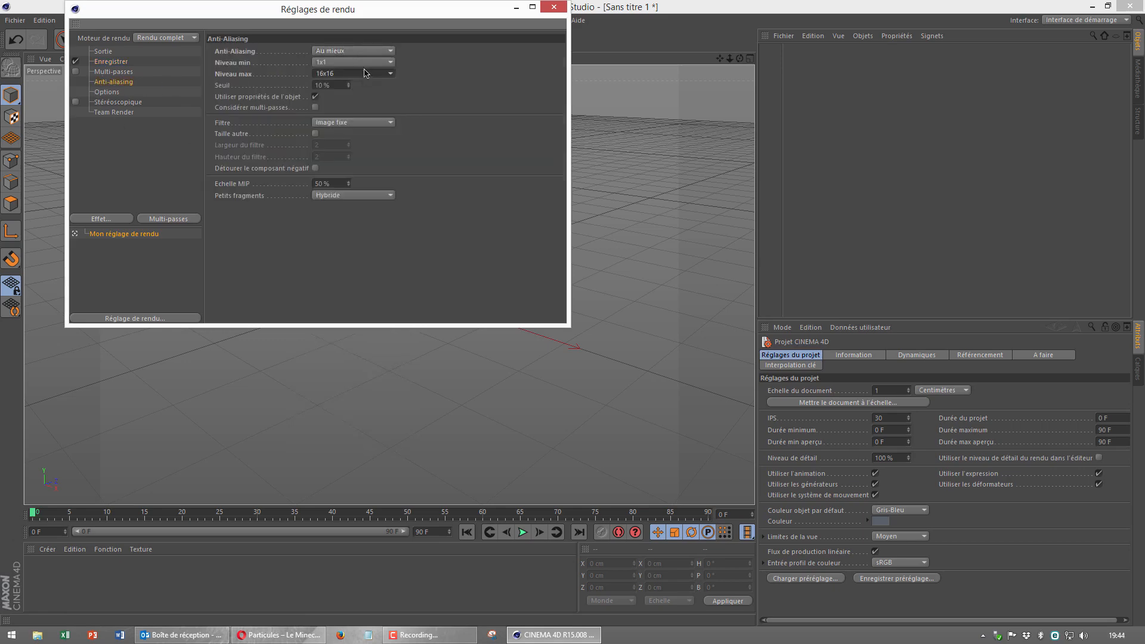
pyautogui.click(553, 8)
# Add a MagicSnowMan object and frame it large in the perspective view.
pyautogui.click(478, 21)
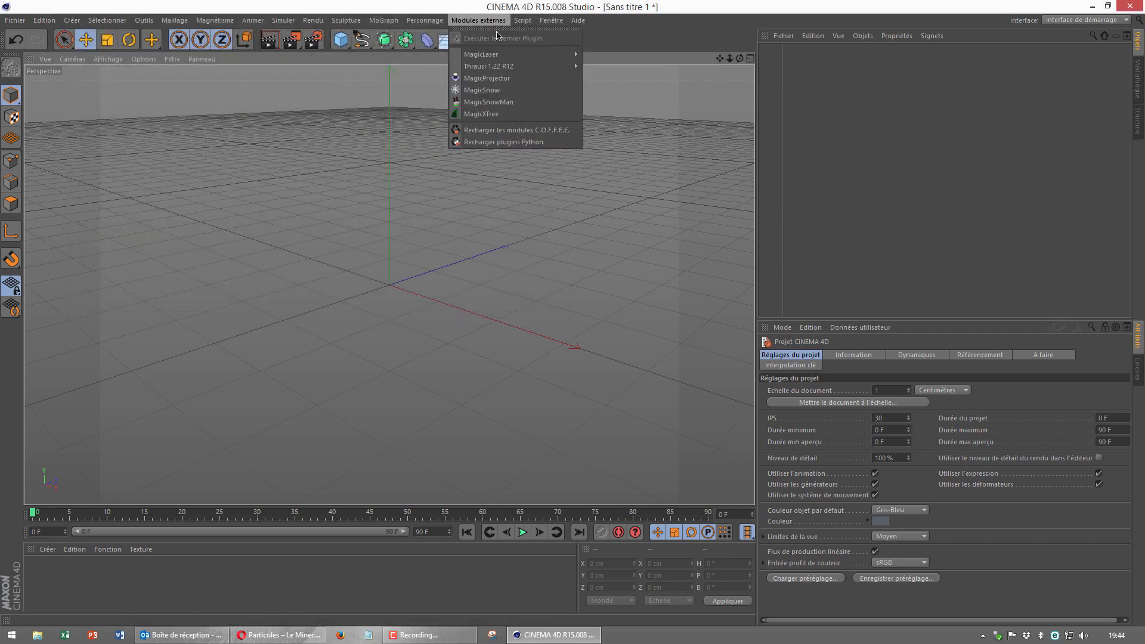
pyautogui.click(513, 100)
pyautogui.scroll(9, 428, 302)
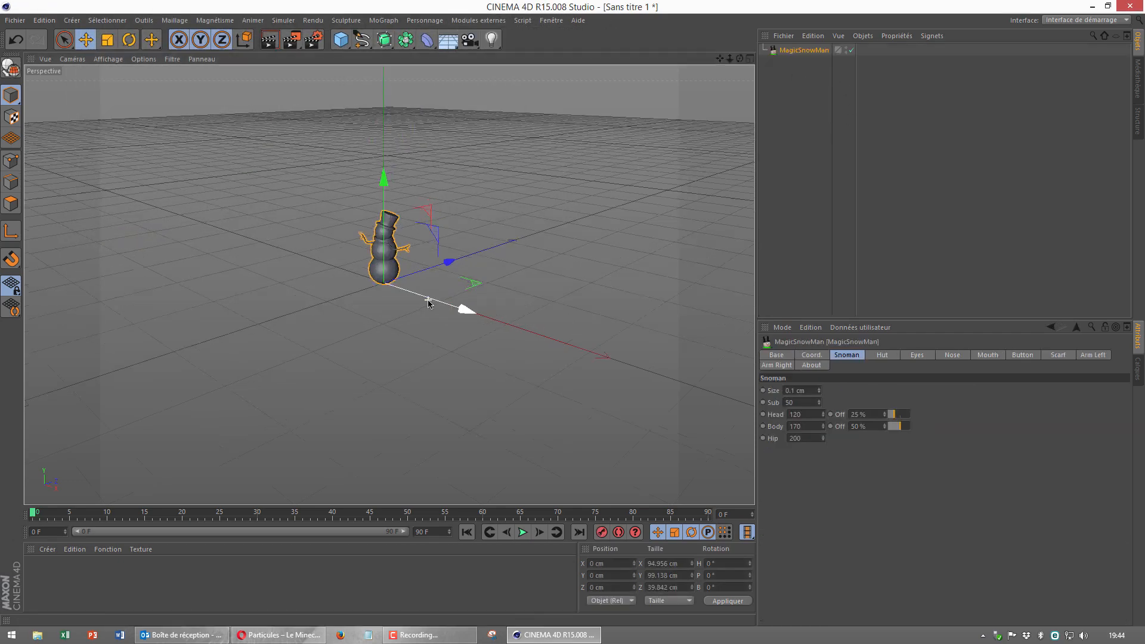
pyautogui.moveTo(719, 59); pyautogui.dragTo(729, 185)
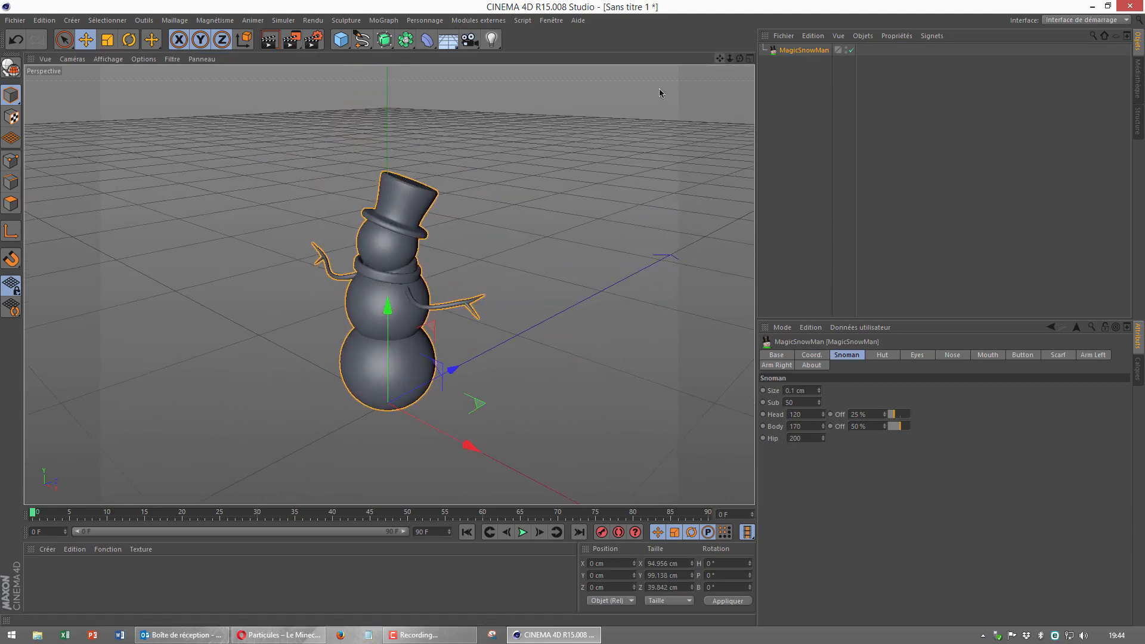
# Rotate the snowman to a heading of about -140° so it faces the view, and preview the render.
pyautogui.click(129, 39)
pyautogui.moveTo(399, 447); pyautogui.dragTo(170, 295)
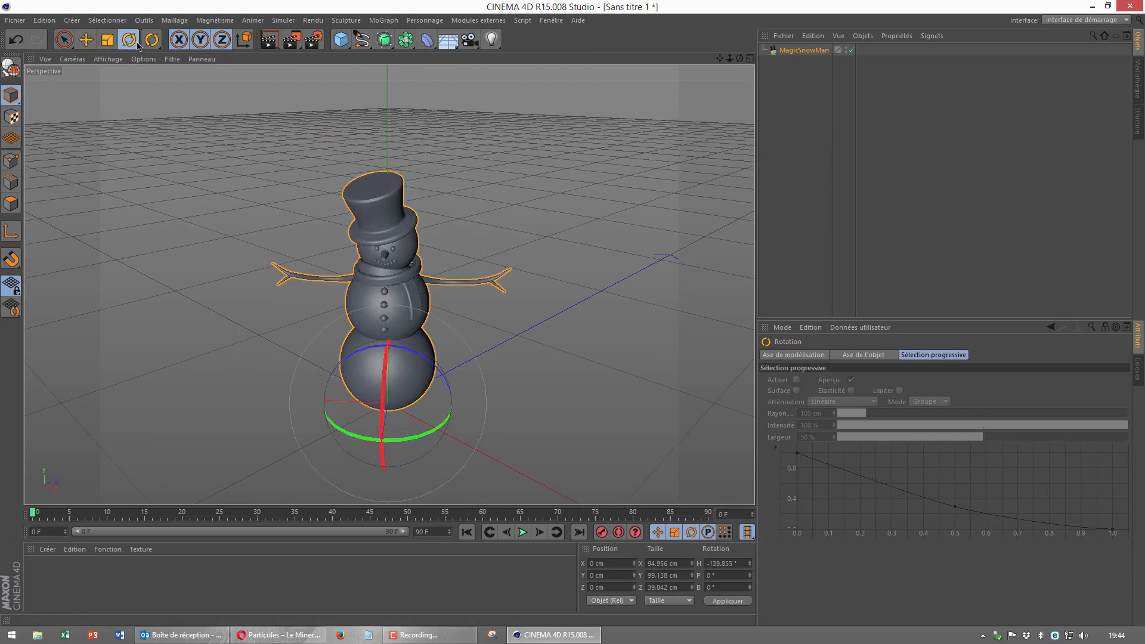
pyautogui.click(86, 39)
pyautogui.click(270, 39)
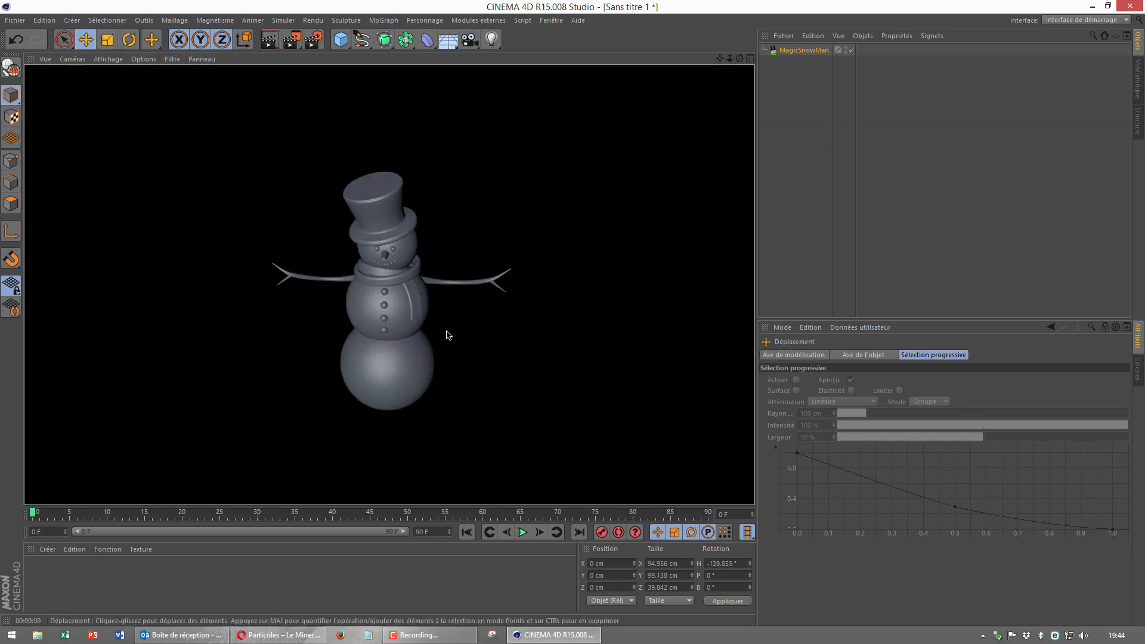
pyautogui.click(423, 341)
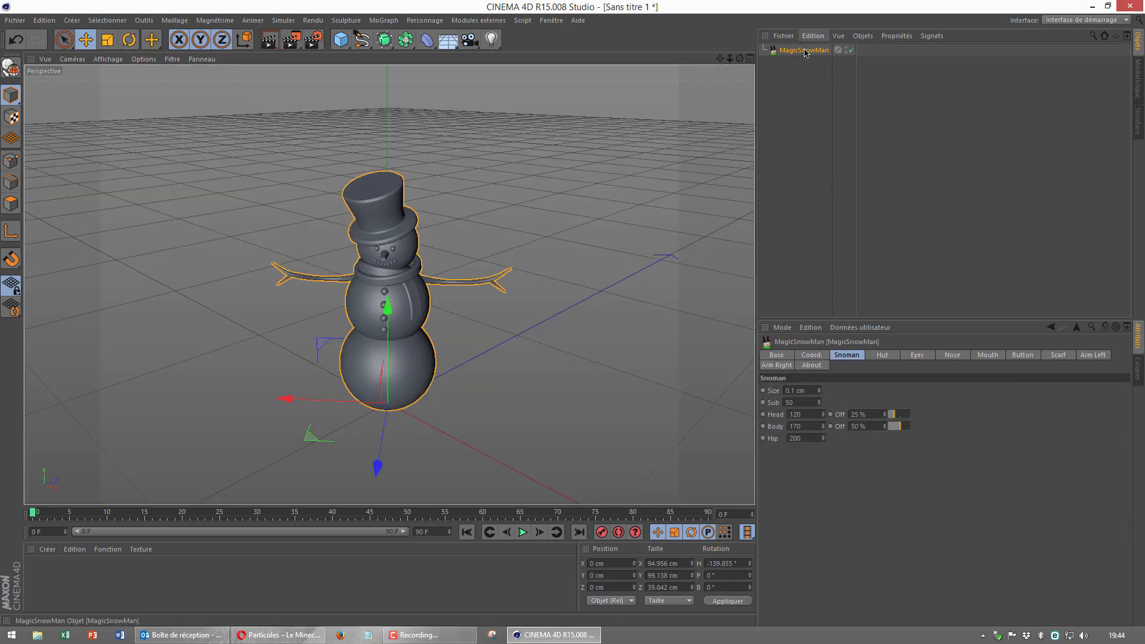
# Create a new material and set its colour to black (RGB 0, 0, 0).
pyautogui.doubleClick(137, 574)
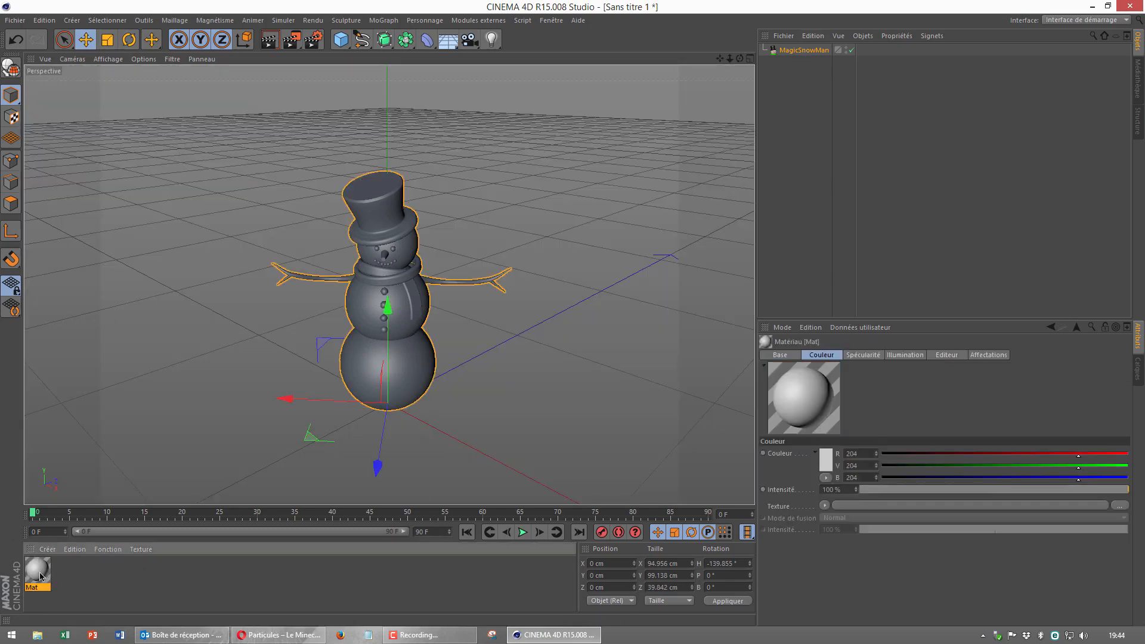
pyautogui.doubleClick(40, 575)
pyautogui.moveTo(335, 106); pyautogui.dragTo(727, 147)
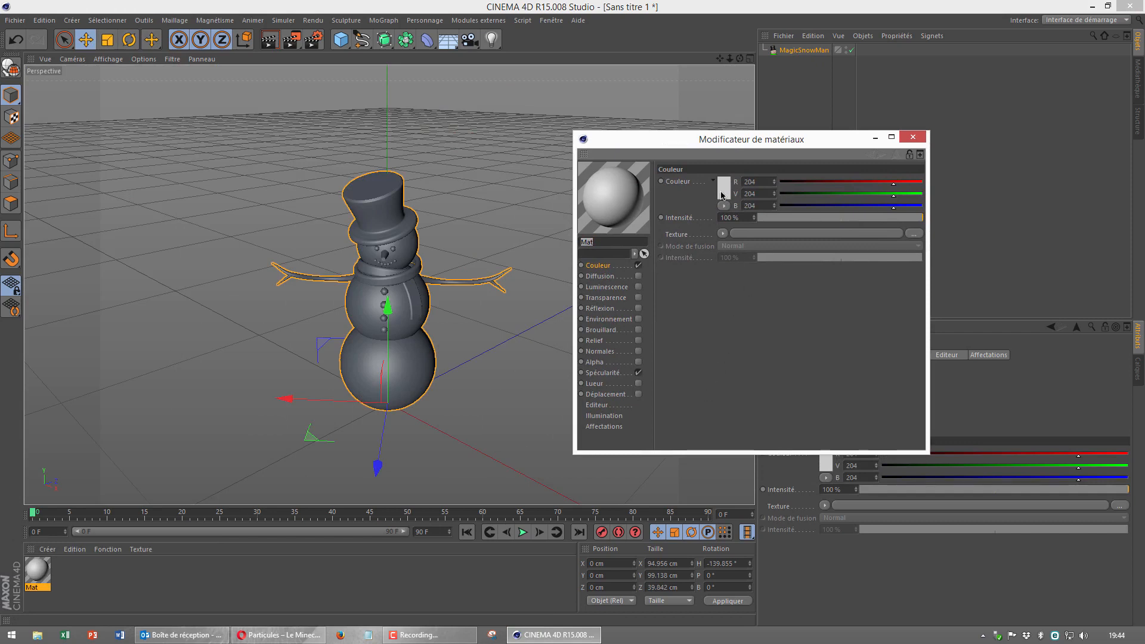
pyautogui.click(722, 190)
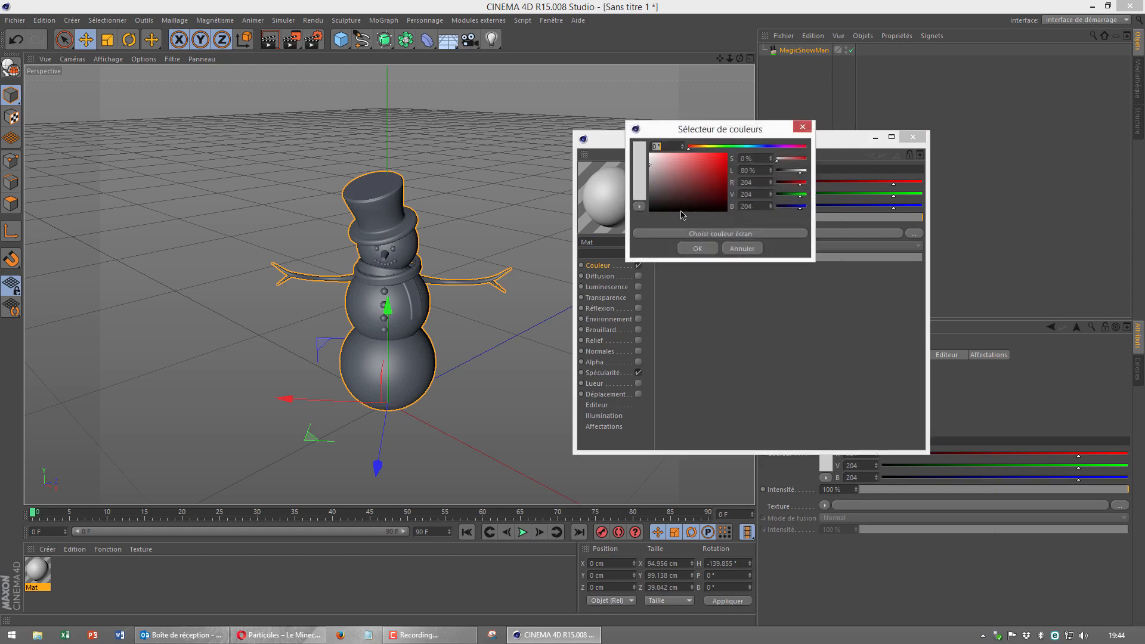
pyautogui.moveTo(641, 201); pyautogui.dragTo(643, 279)
pyautogui.click(697, 248)
# Enable reflection on the black material with a Fresnel texture at 50 % intensity and close the material editor.
pyautogui.click(637, 308)
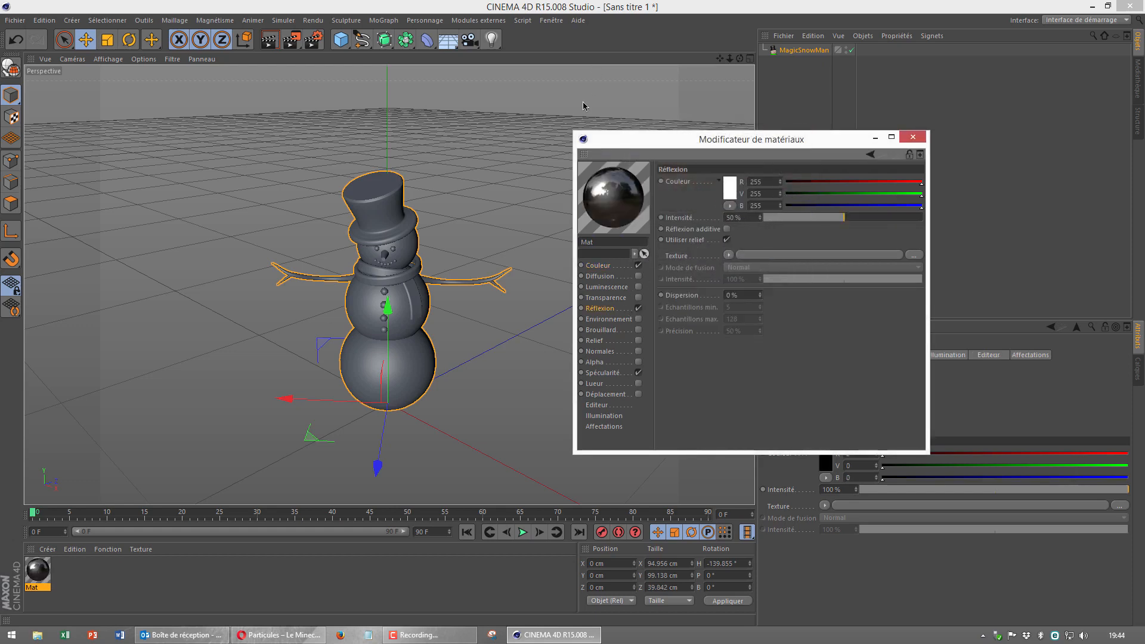
pyautogui.click(729, 255)
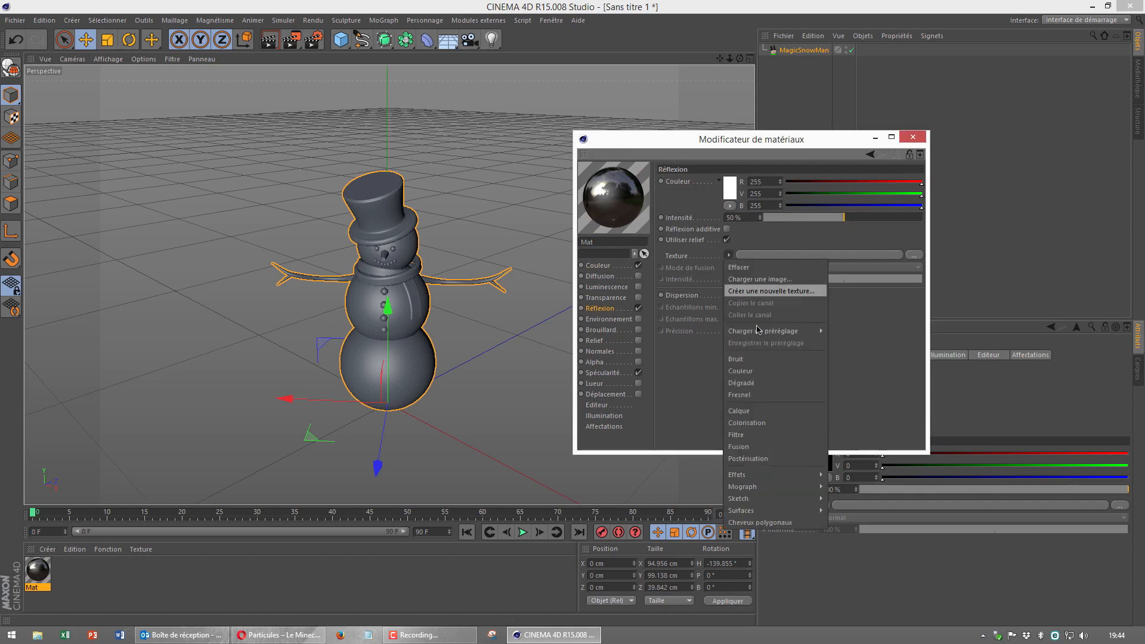
pyautogui.click(769, 395)
pyautogui.click(751, 312)
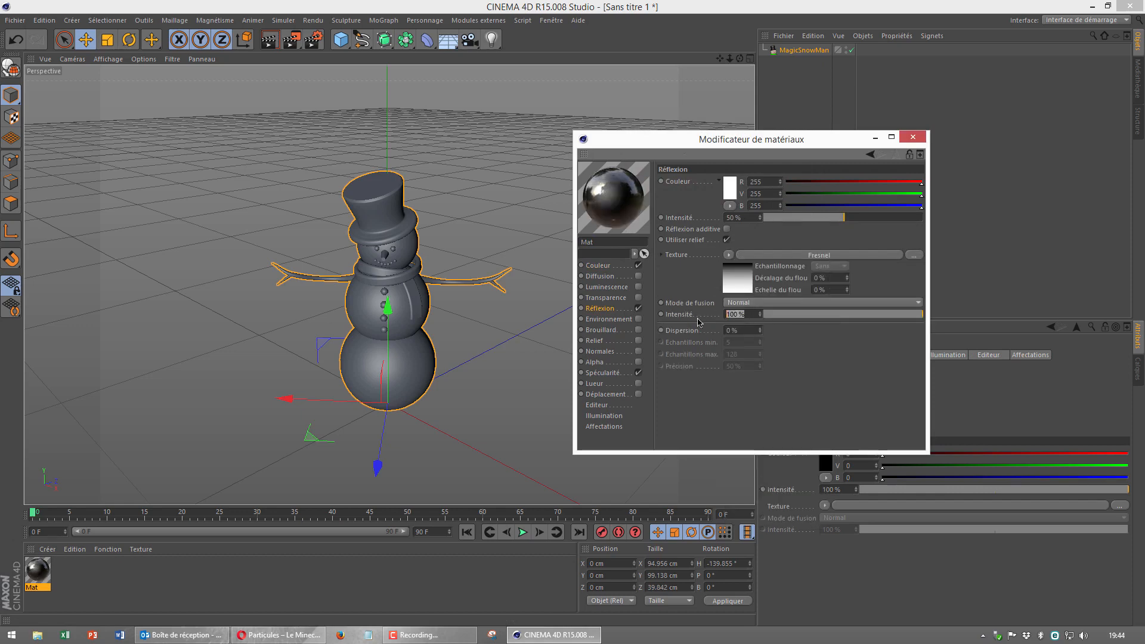
pyautogui.write('50')
pyautogui.press('Return')
pyautogui.click(921, 137)
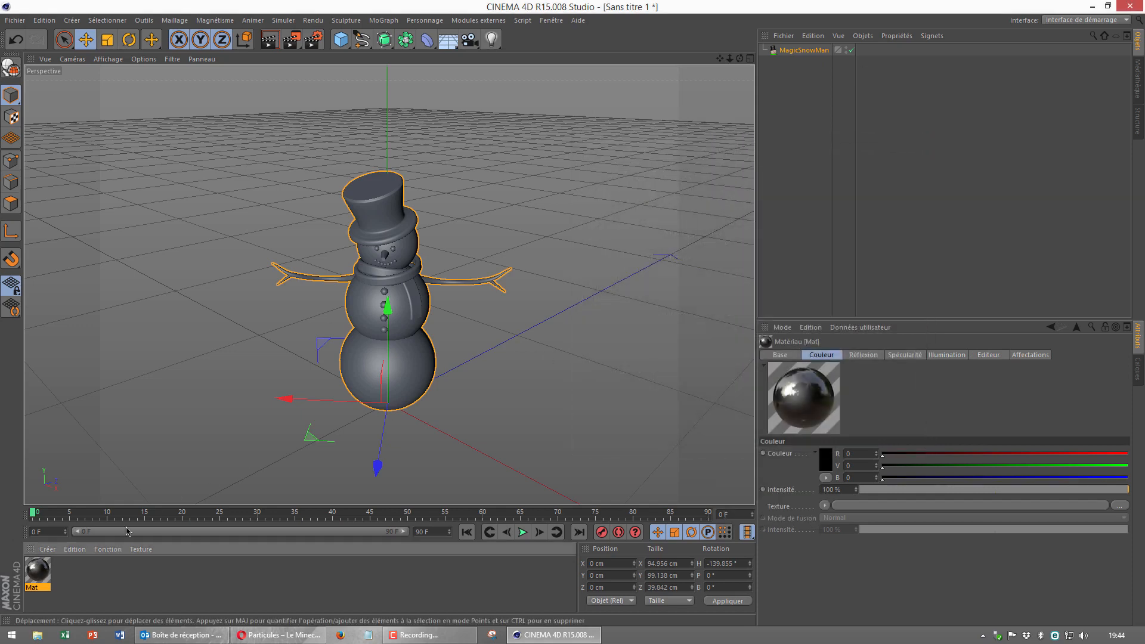
# Apply the black material to the snowman, limit it to the selection "hut", and preview the render.
pyautogui.moveTo(794, 56); pyautogui.dragTo(795, 55)
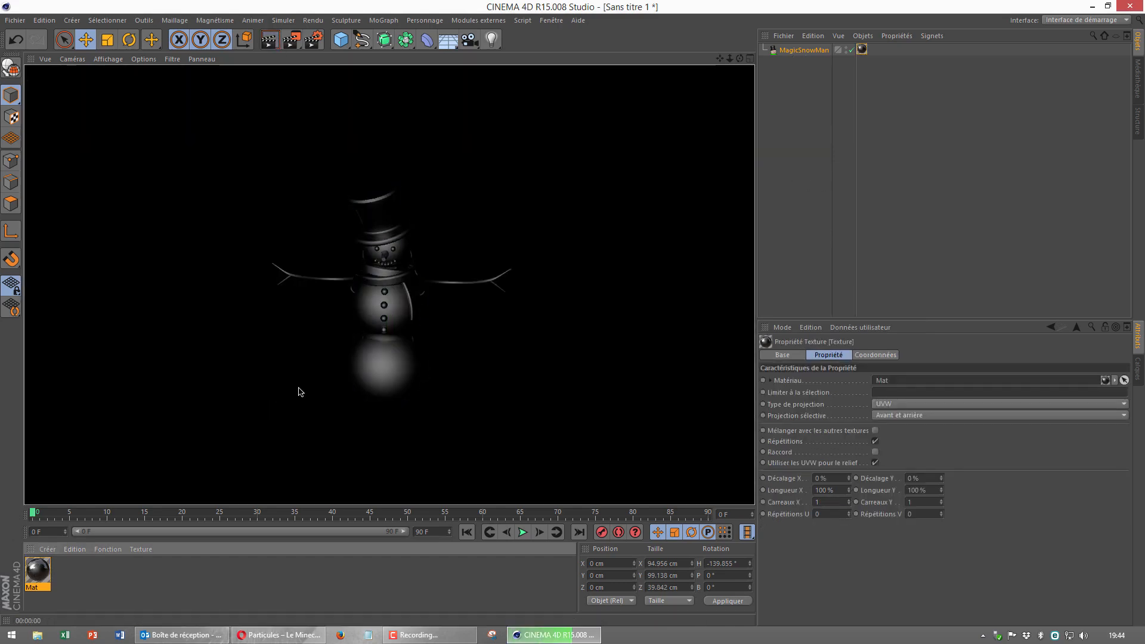
pyautogui.click(777, 143)
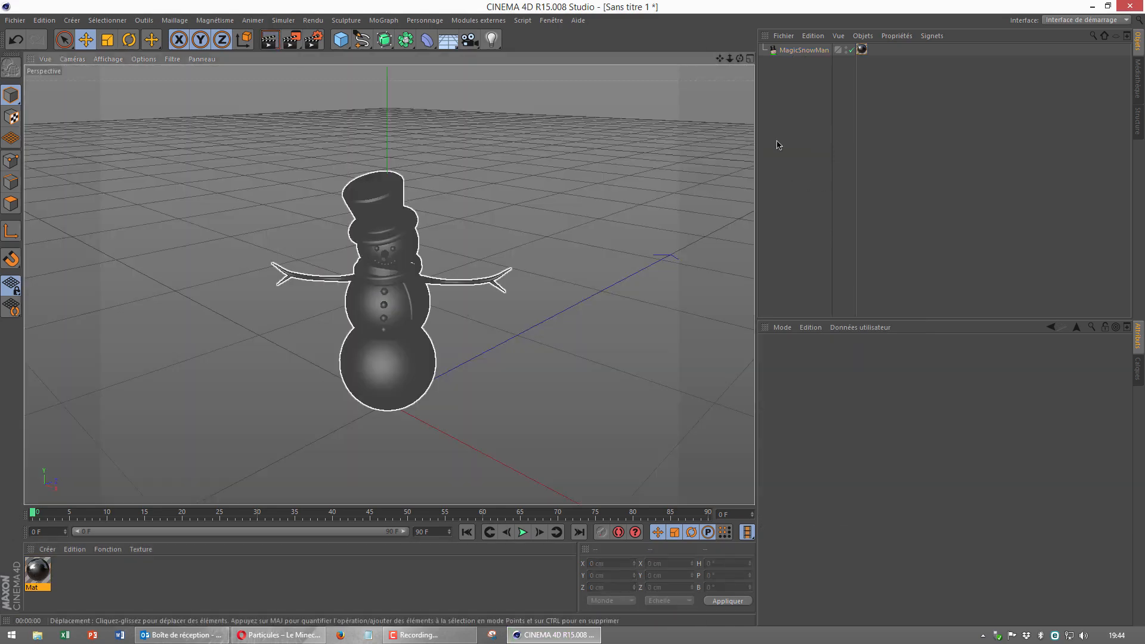
pyautogui.click(862, 48)
pyautogui.click(914, 393)
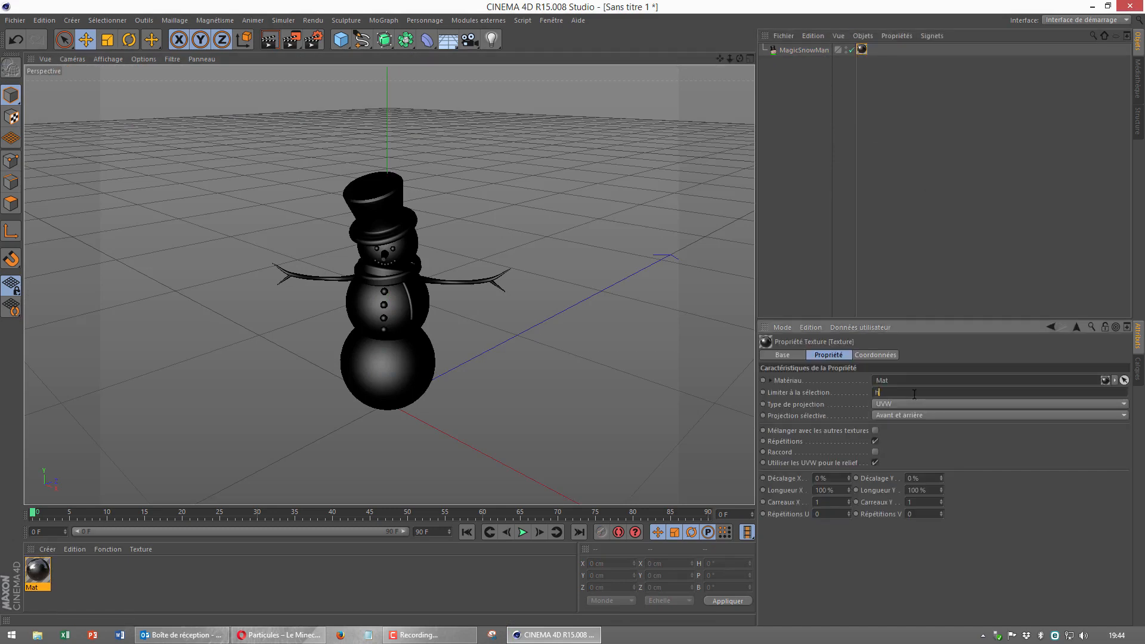
pyautogui.press('Return')
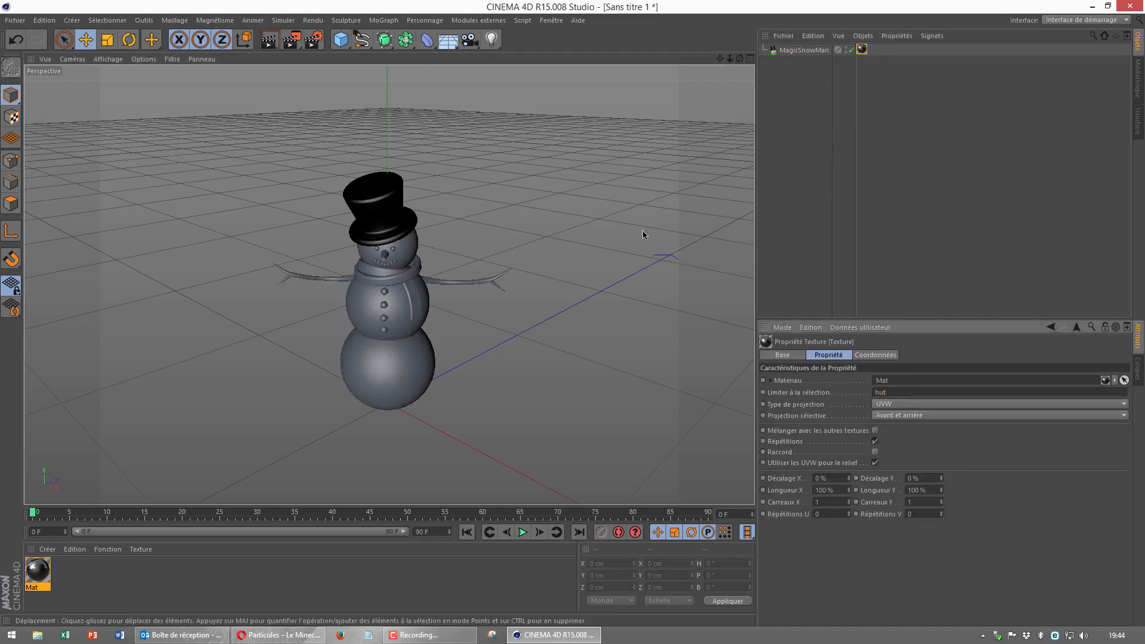
pyautogui.click(270, 39)
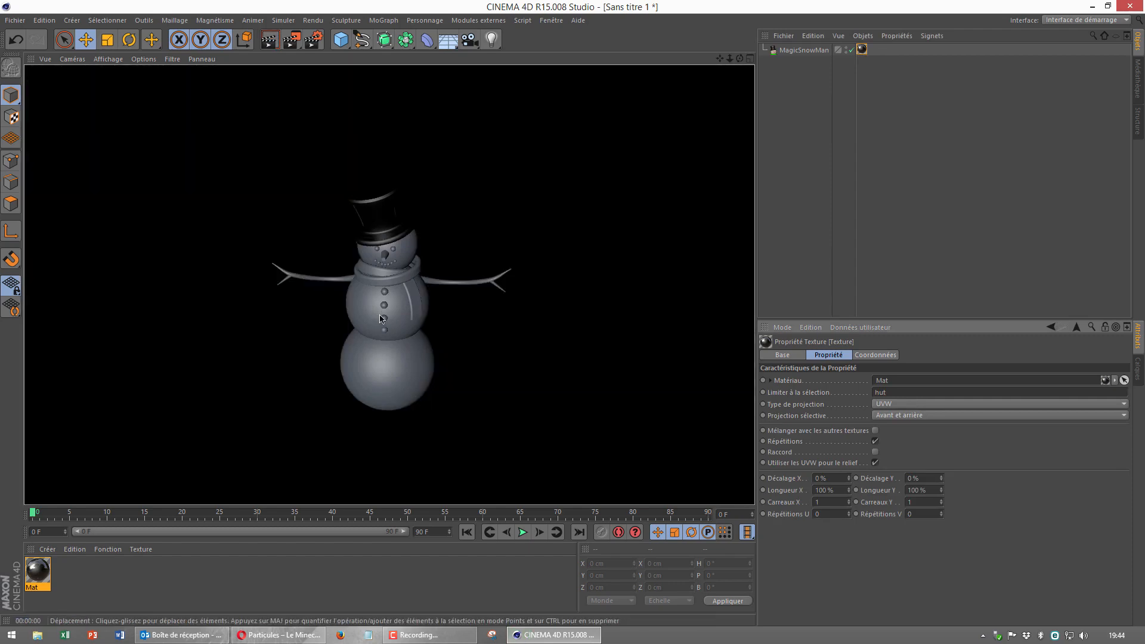
pyautogui.click(487, 283)
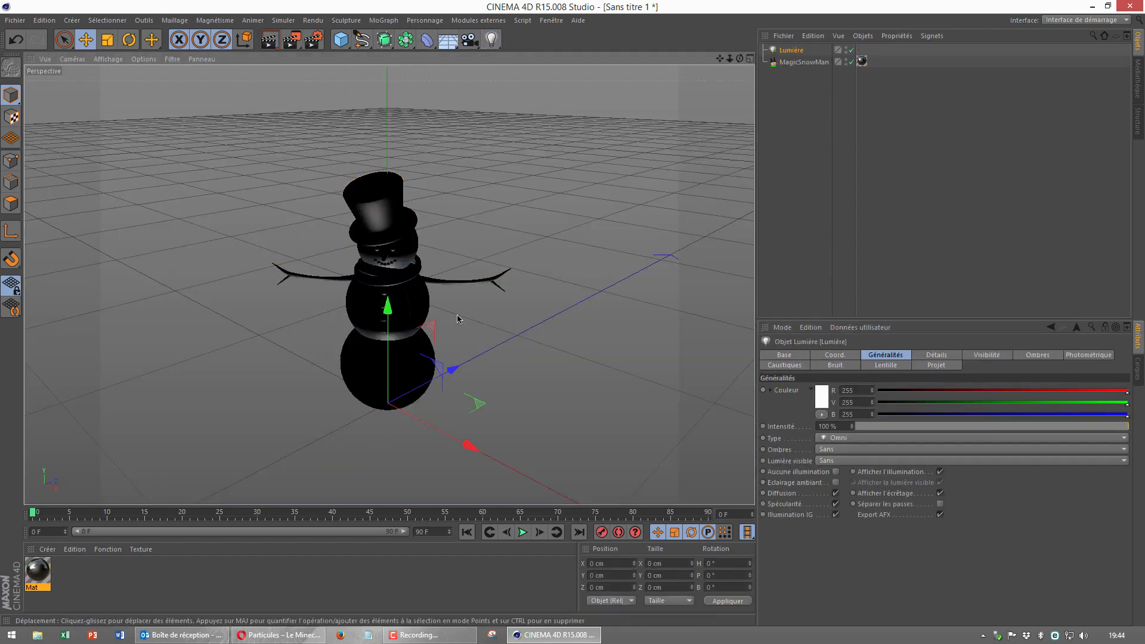
# Add two Omni lights and move them away from the snowman to illuminate its front.
pyautogui.click(492, 40)
pyautogui.moveTo(467, 447); pyautogui.dragTo(550, 417)
pyautogui.moveTo(507, 370); pyautogui.dragTo(530, 80)
pyautogui.moveTo(625, 198); pyautogui.dragTo(725, 200)
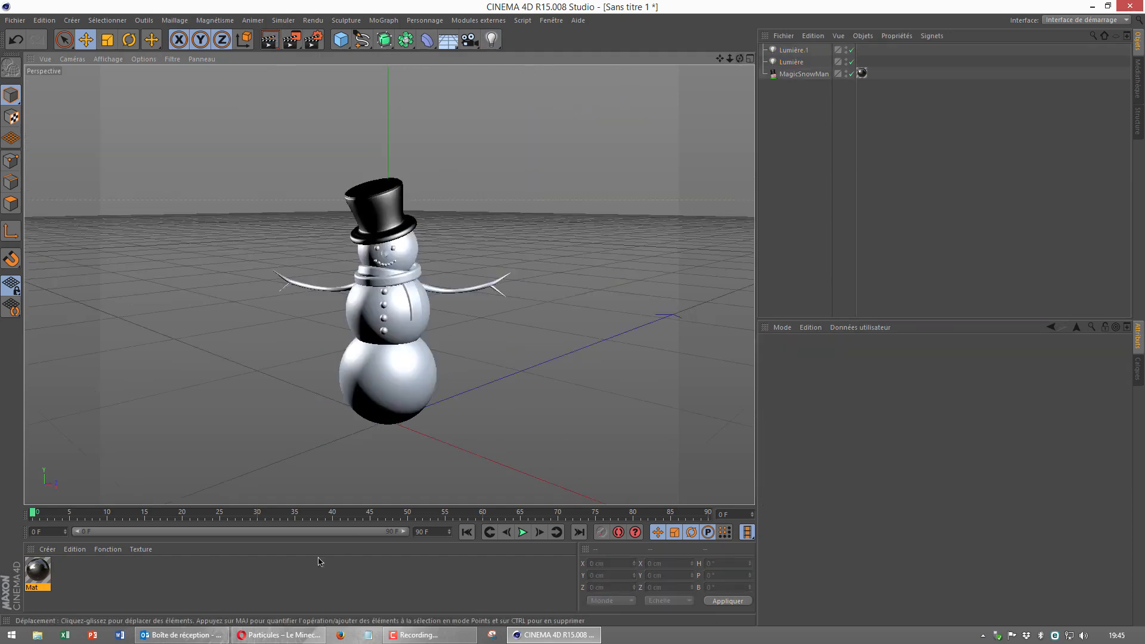
# Create a new material, set its colour to orange (RGB 255, 106, 0), and close the material editor.
pyautogui.doubleClick(317, 563)
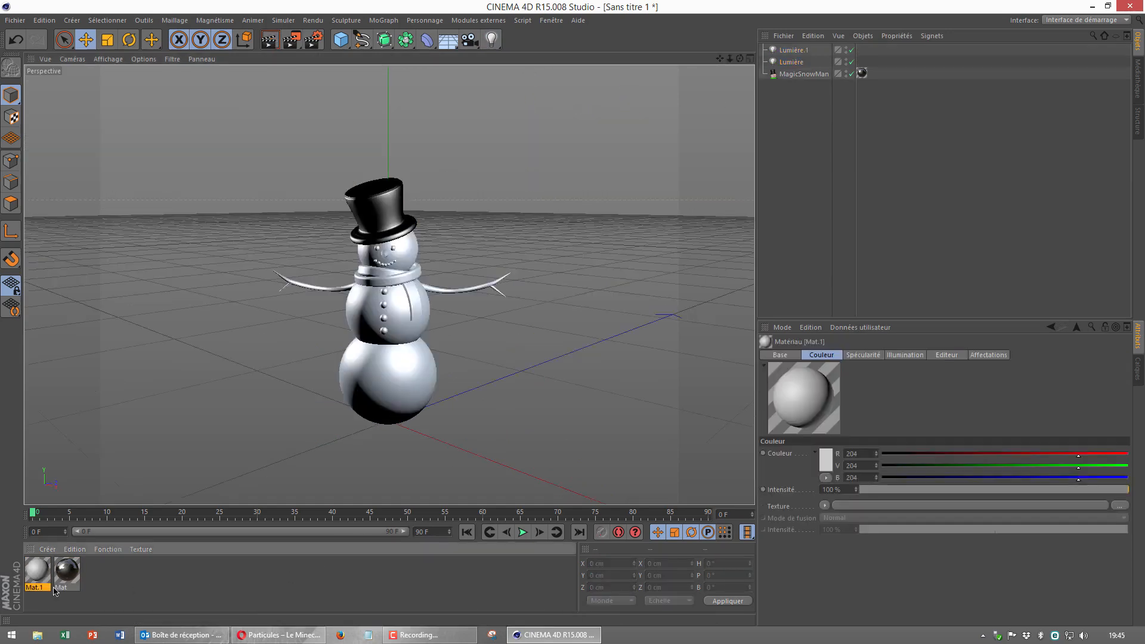
pyautogui.doubleClick(34, 569)
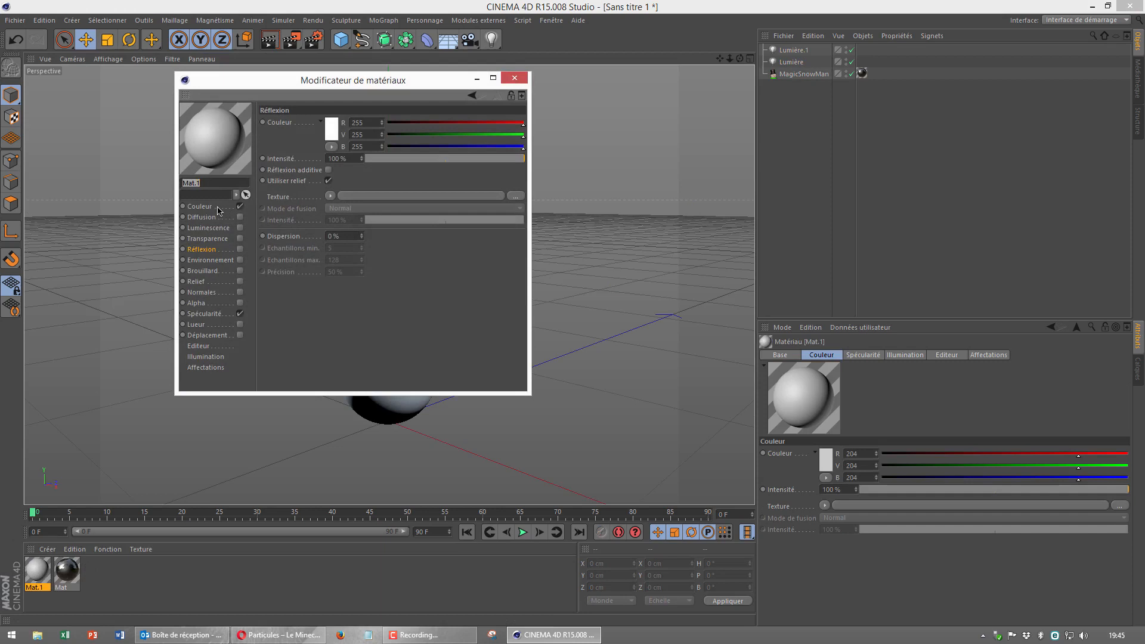
pyautogui.click(200, 207)
pyautogui.click(331, 128)
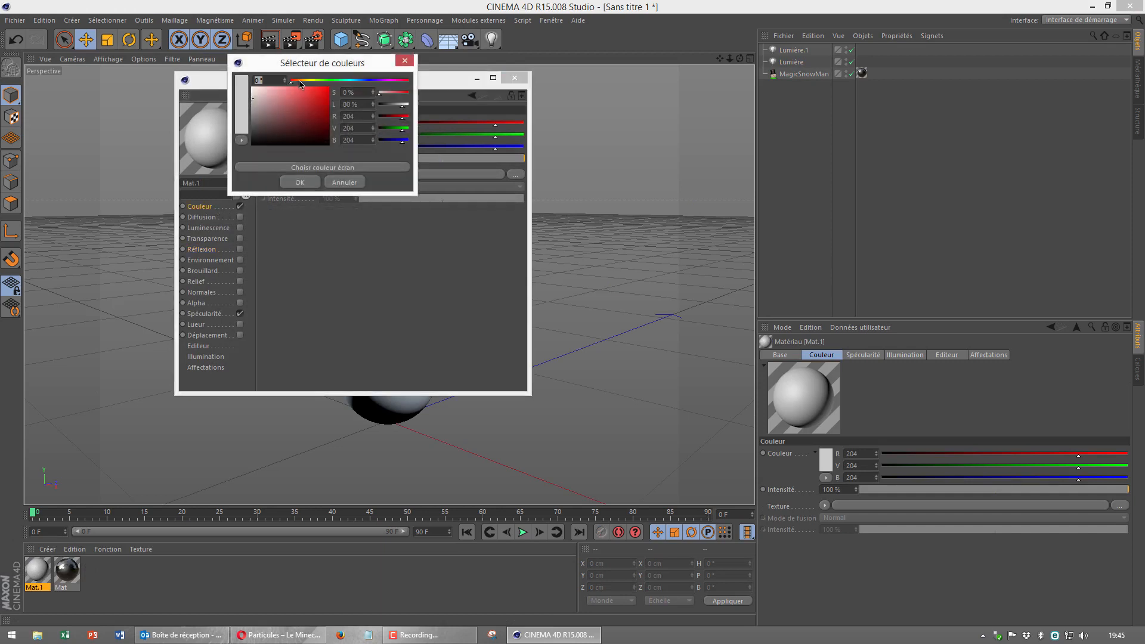
pyautogui.click(299, 82)
pyautogui.click(328, 88)
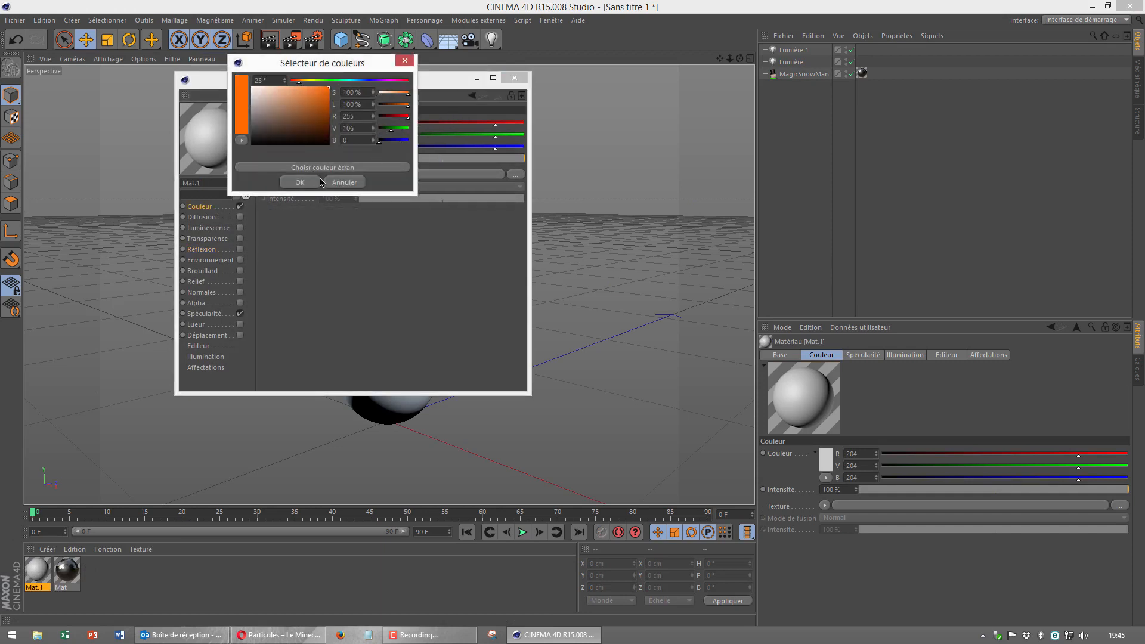
pyautogui.click(319, 182)
pyautogui.click(514, 78)
# Create another material with a white colour (RGB 255, 255, 255) and turn off its specular channel.
pyautogui.doubleClick(151, 597)
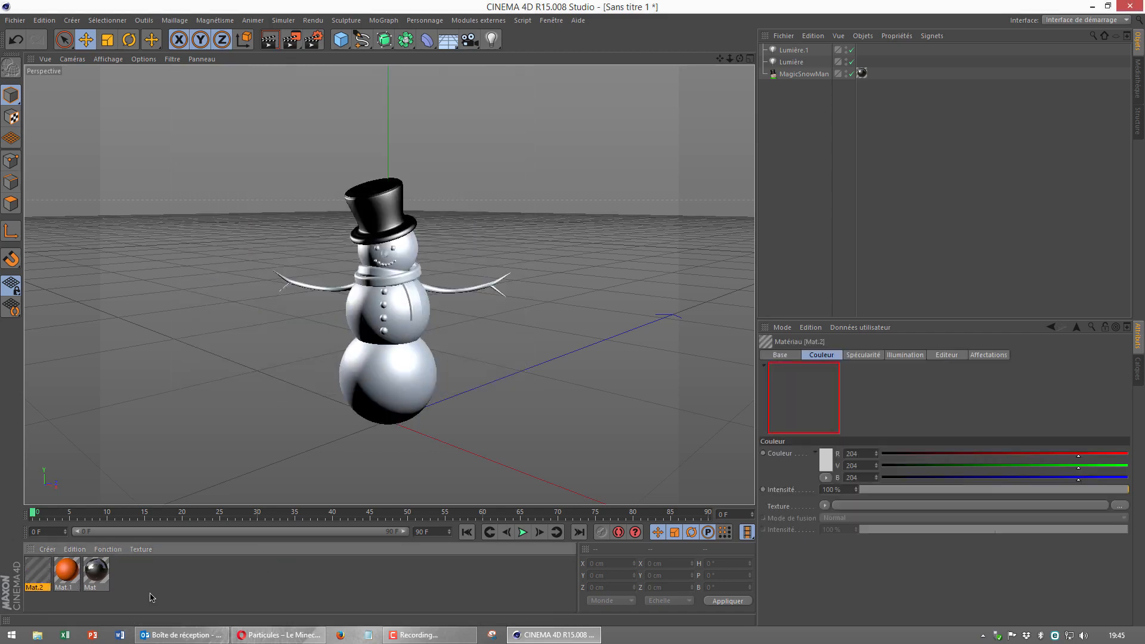
pyautogui.doubleClick(37, 569)
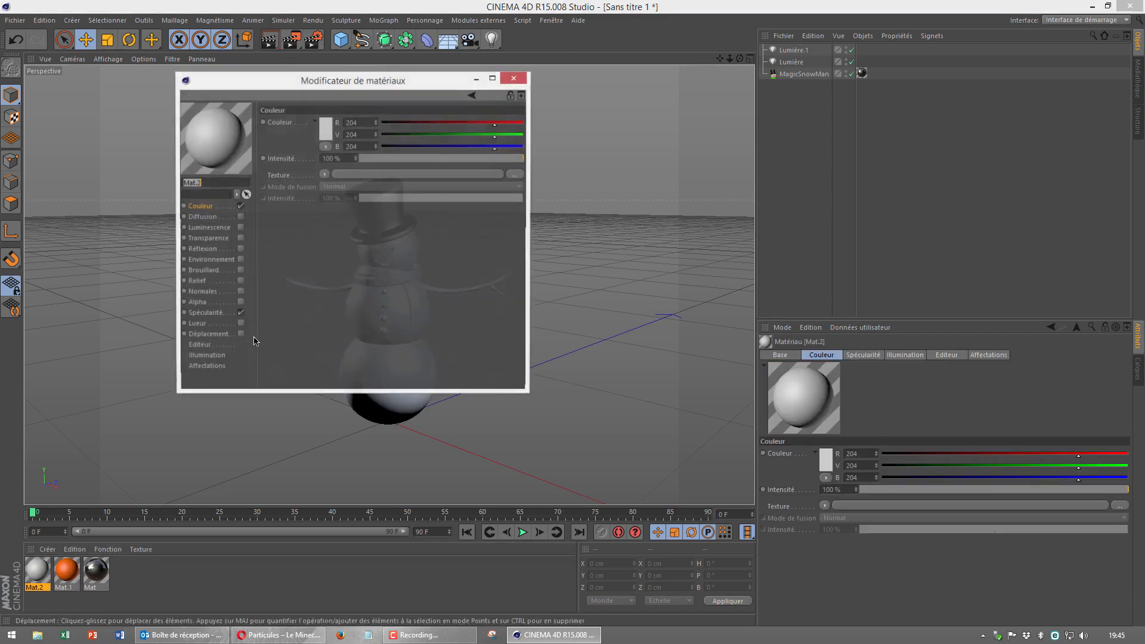
pyautogui.click(325, 140)
pyautogui.click(263, 106)
pyautogui.click(299, 192)
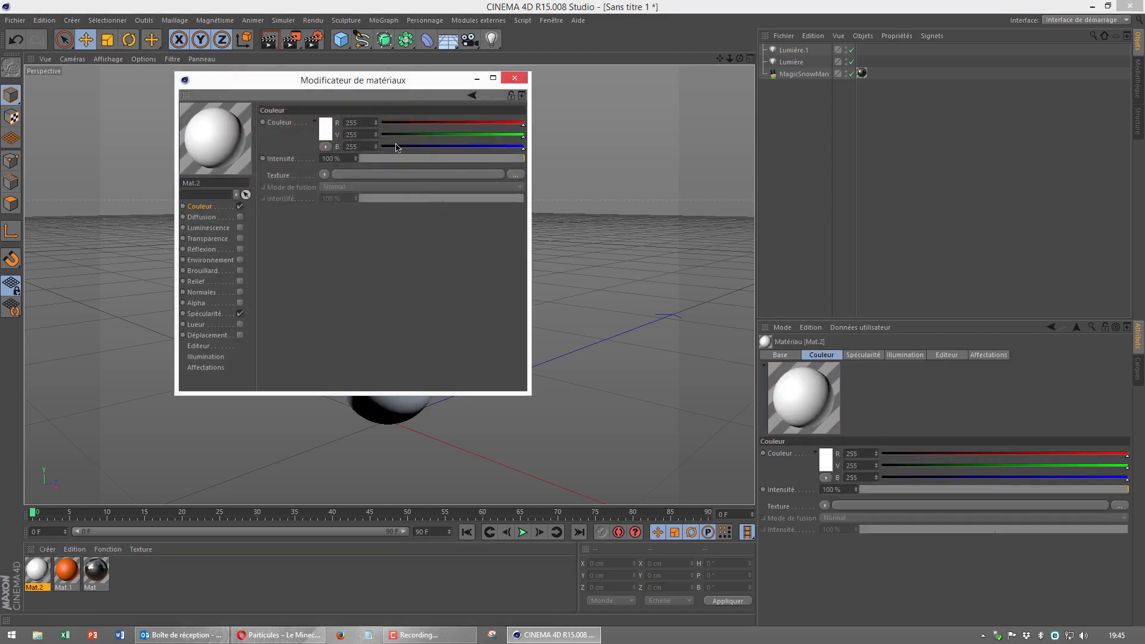
pyautogui.click(239, 314)
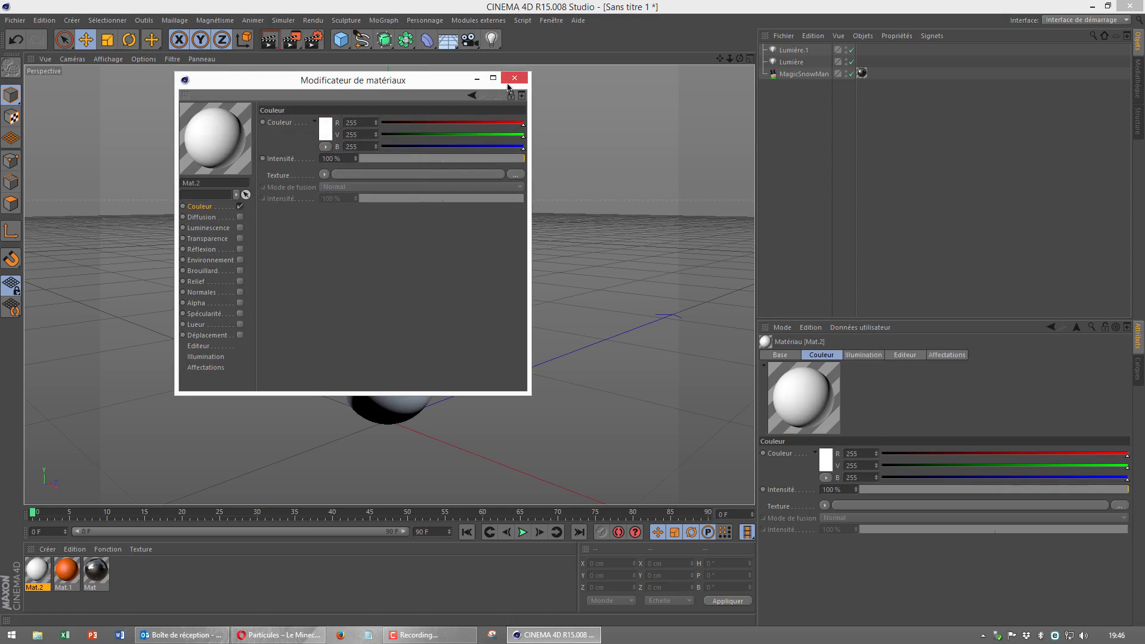
pyautogui.click(514, 79)
# Create another material and set its colour to bright green (RGB 157, 255, 0).
pyautogui.doubleClick(124, 579)
pyautogui.doubleClick(36, 571)
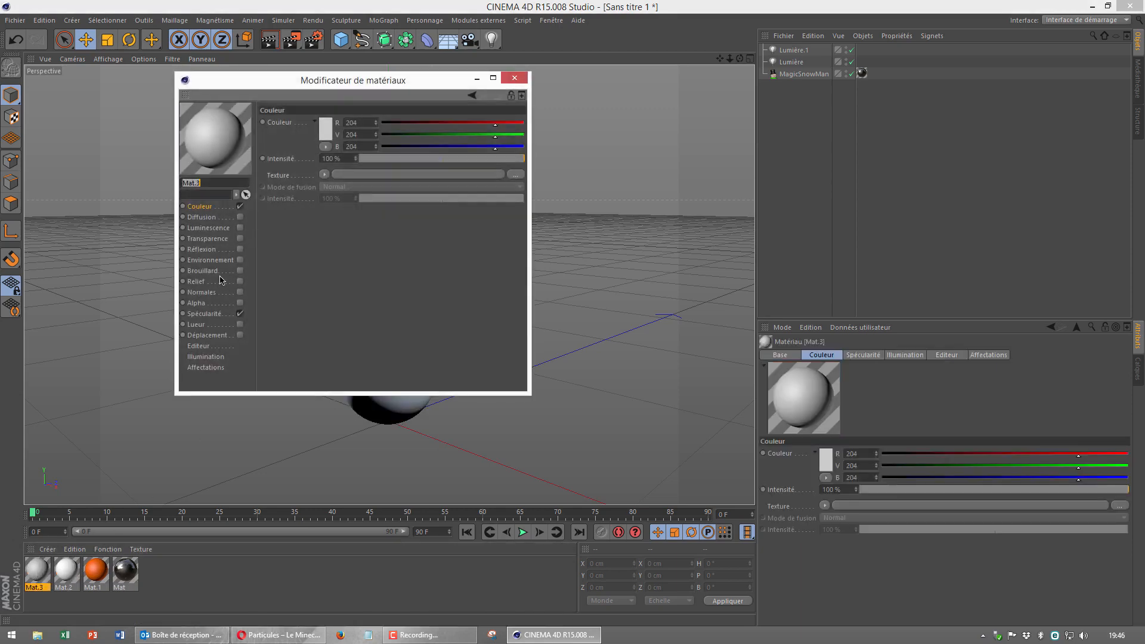
pyautogui.click(325, 131)
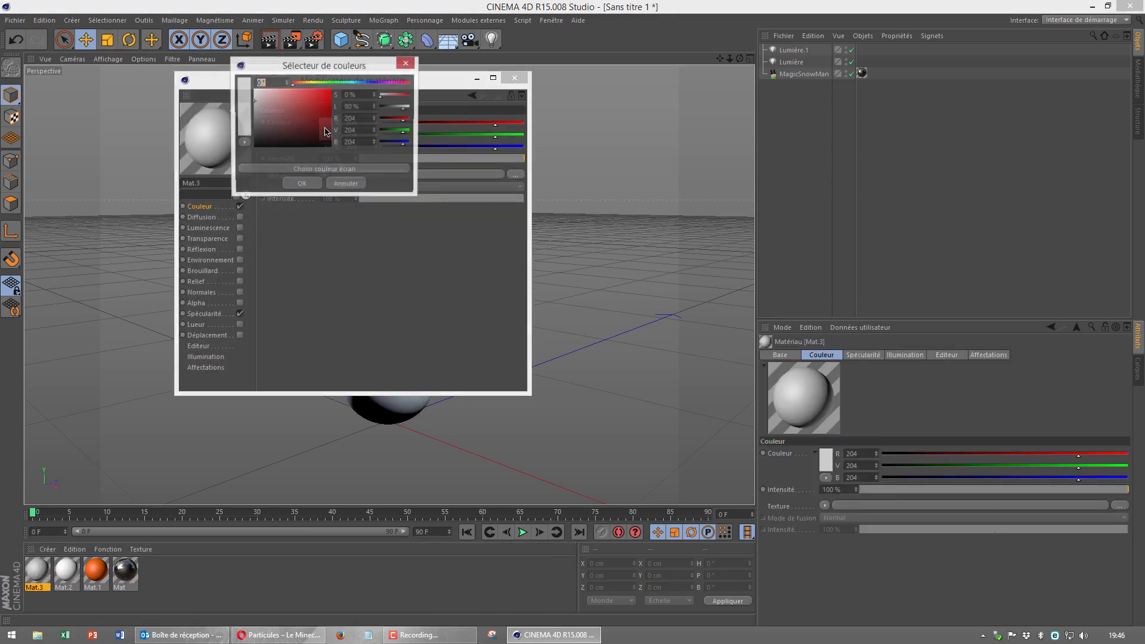
pyautogui.click(321, 83)
pyautogui.click(330, 118)
pyautogui.click(301, 184)
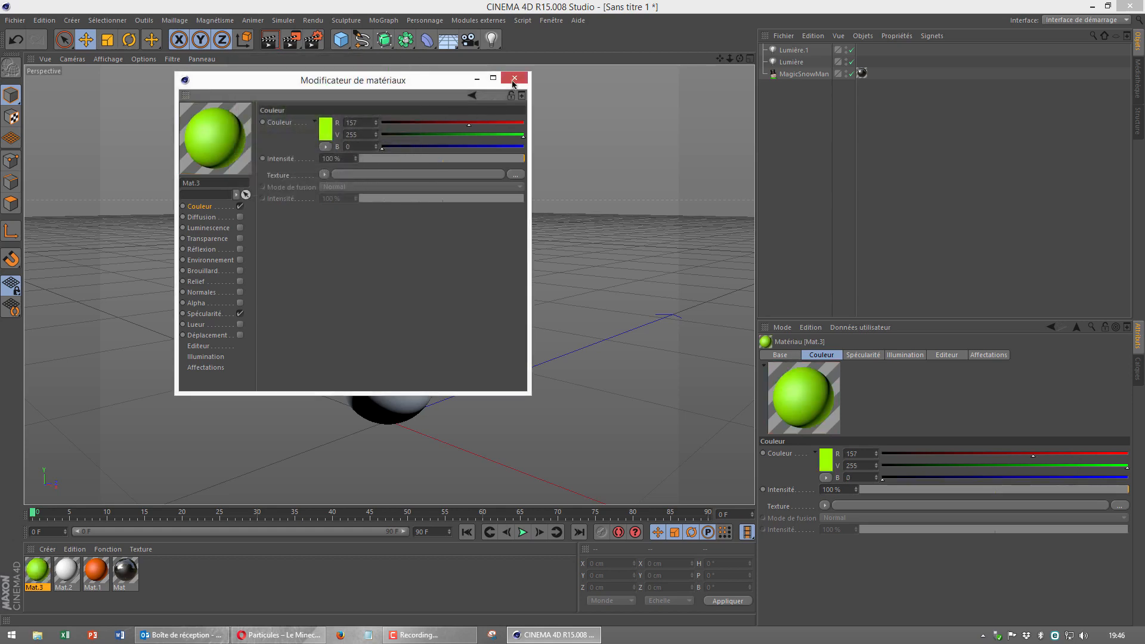
pyautogui.click(512, 80)
# Create another material and set its colour to pure red (RGB 255, 0, 0).
pyautogui.doubleClick(188, 570)
pyautogui.doubleClick(39, 573)
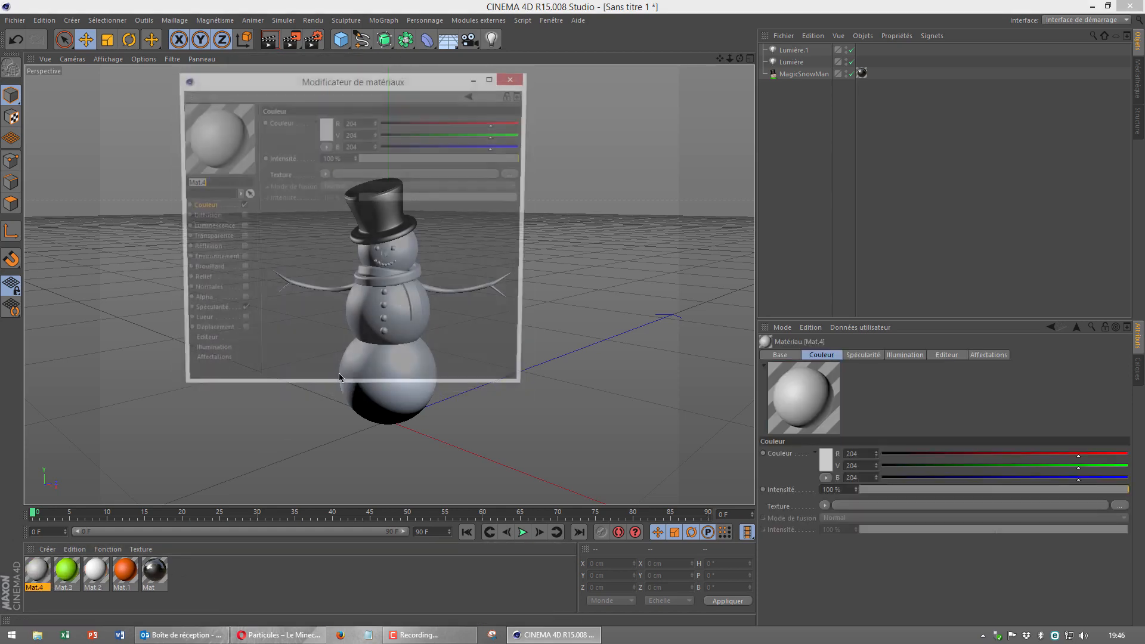
pyautogui.click(327, 134)
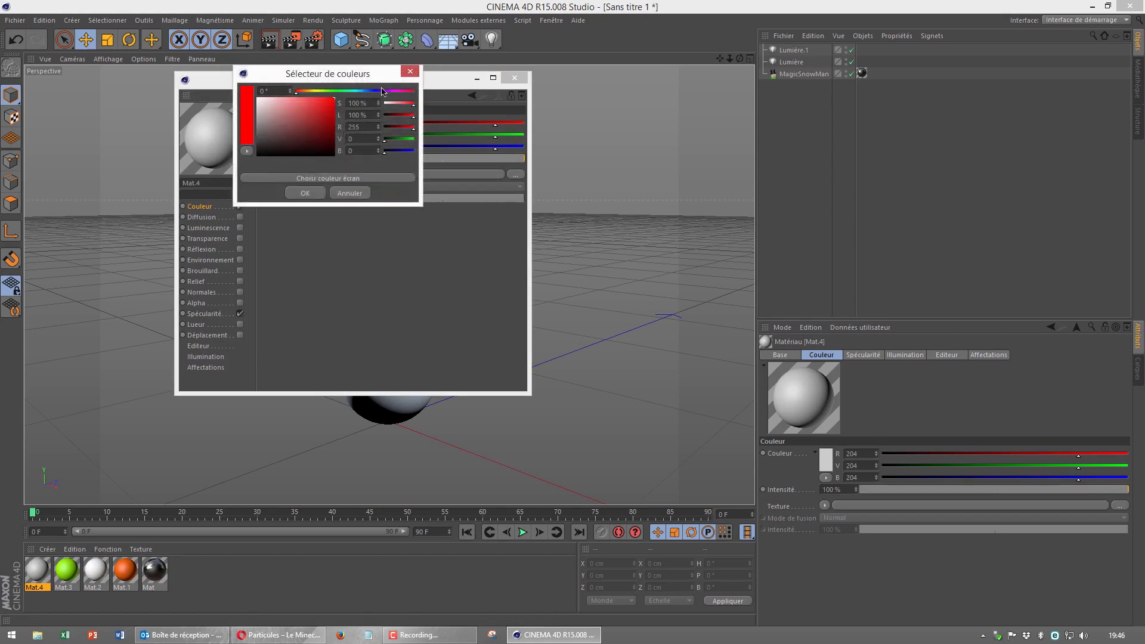
pyautogui.click(306, 192)
pyautogui.click(514, 77)
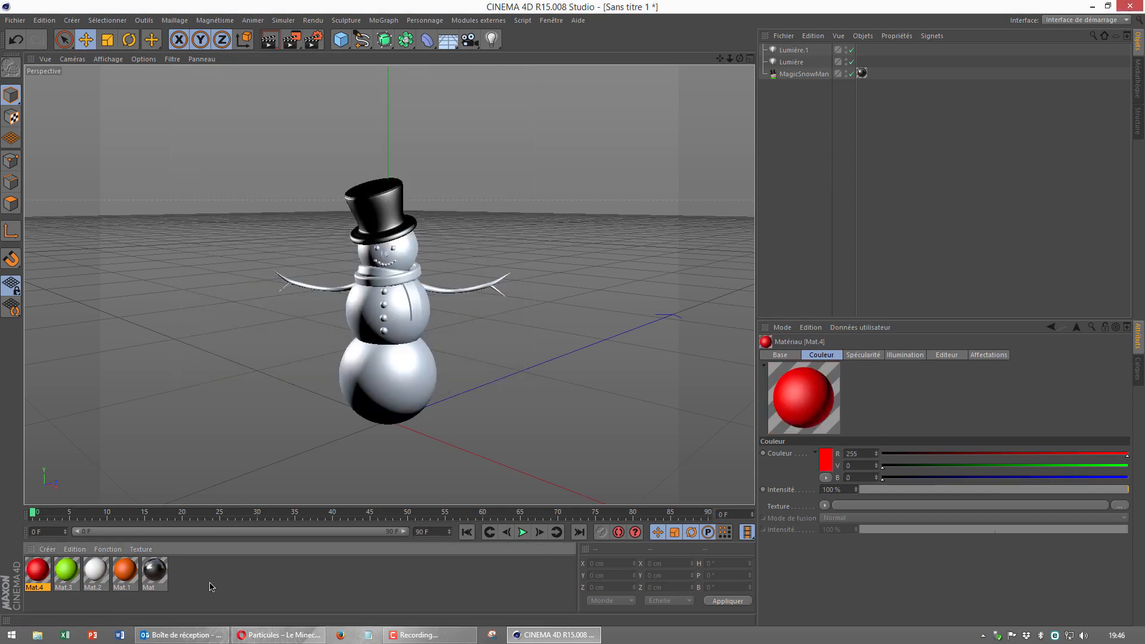
# Create another material and set its colour to a light purple.
pyautogui.doubleClick(209, 586)
pyautogui.doubleClick(46, 580)
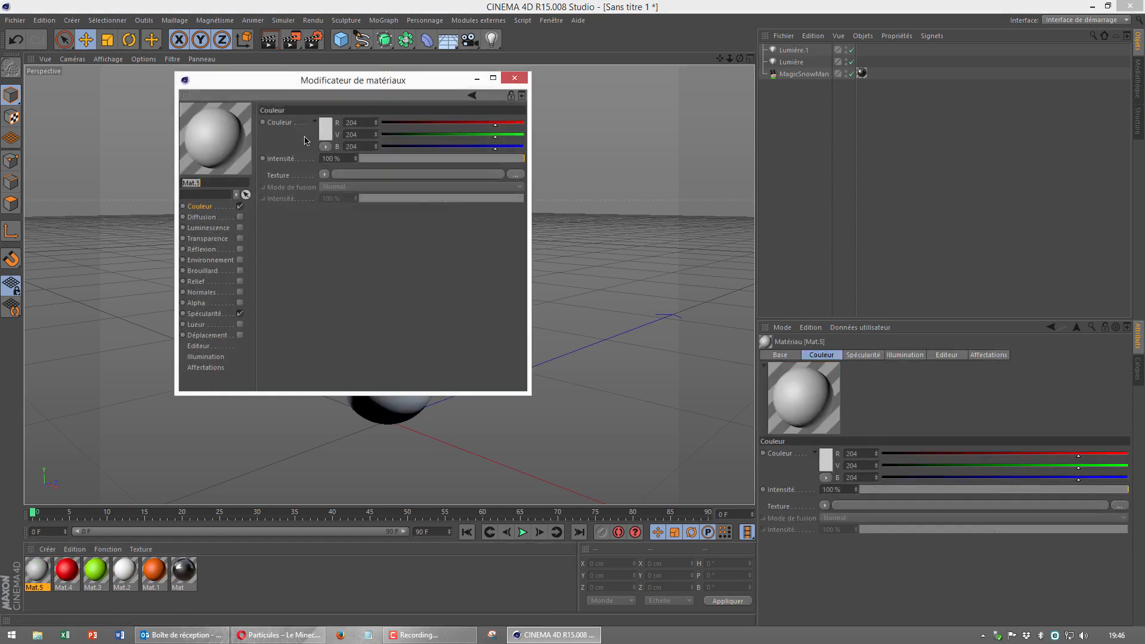
pyautogui.click(329, 131)
pyautogui.moveTo(370, 88); pyautogui.dragTo(389, 88)
pyautogui.moveTo(328, 123); pyautogui.dragTo(288, 103)
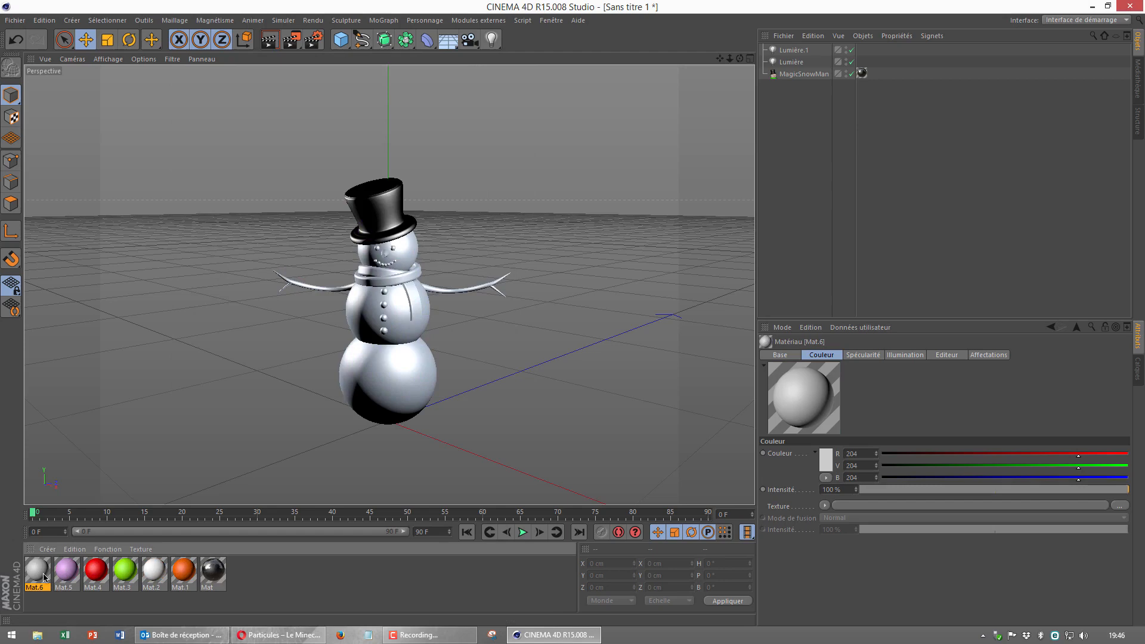
# Set the colour of a sixth new material to blue (RGB 0, 21, 255).
pyautogui.doubleClick(45, 577)
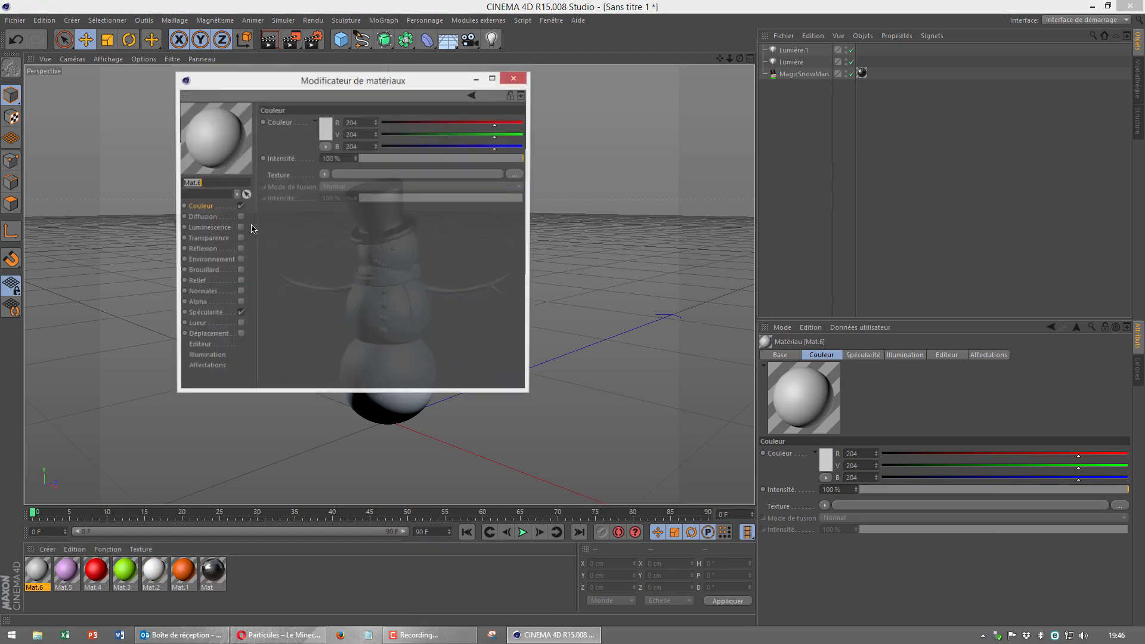
pyautogui.click(327, 130)
pyautogui.moveTo(360, 80); pyautogui.dragTo(332, 84)
pyautogui.click(290, 182)
pyautogui.click(513, 80)
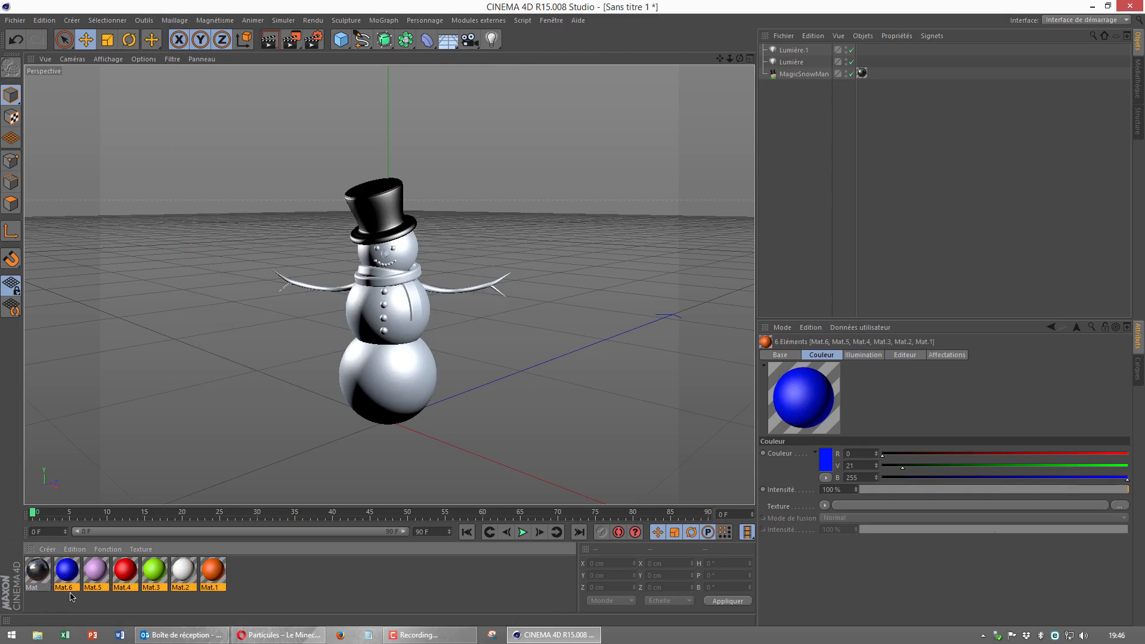
# Apply the six coloured materials to the snowman together and limit the blue one to the selection "eye".
pyautogui.moveTo(76, 575); pyautogui.dragTo(800, 75)
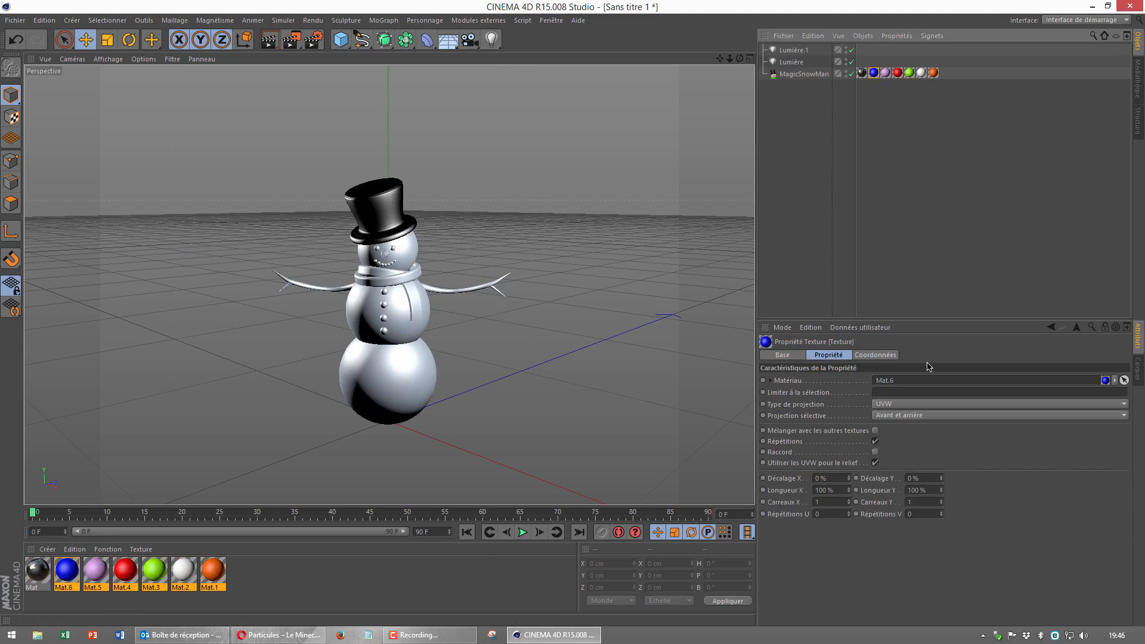
pyautogui.click(918, 391)
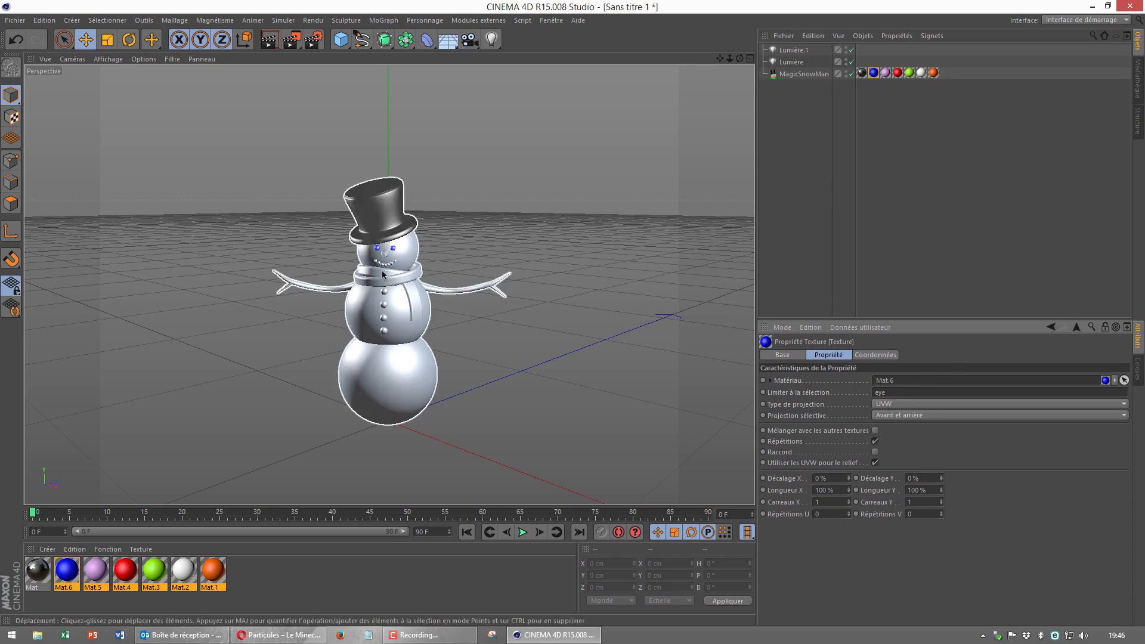
pyautogui.scroll(4, 379, 264)
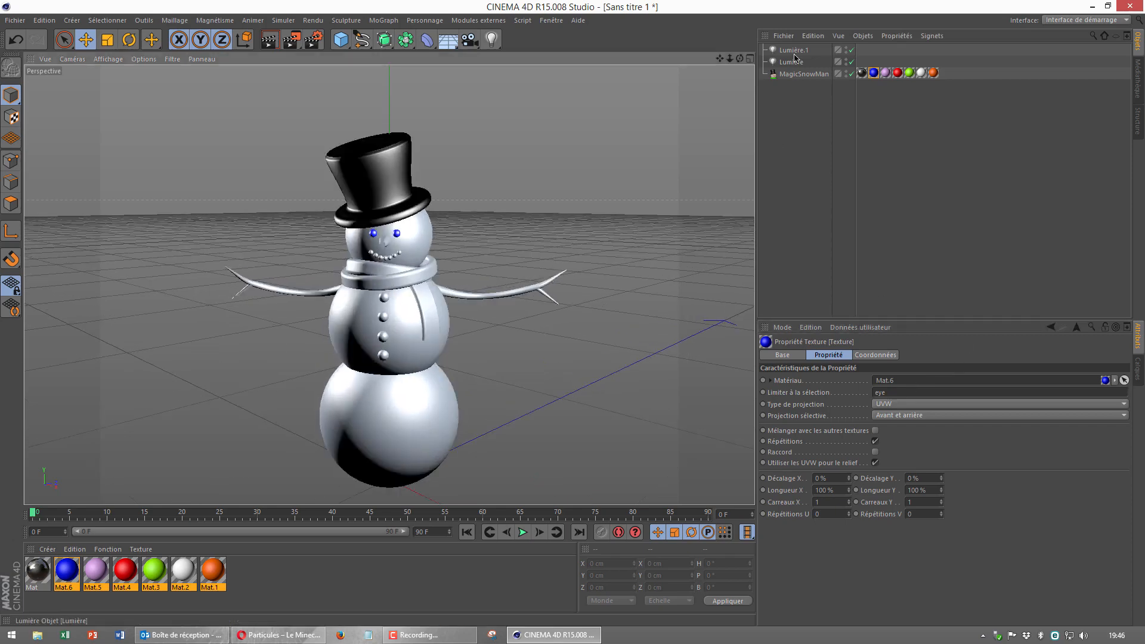
# Limit the snowman's light purple material to the selection "mouth".
pyautogui.click(885, 72)
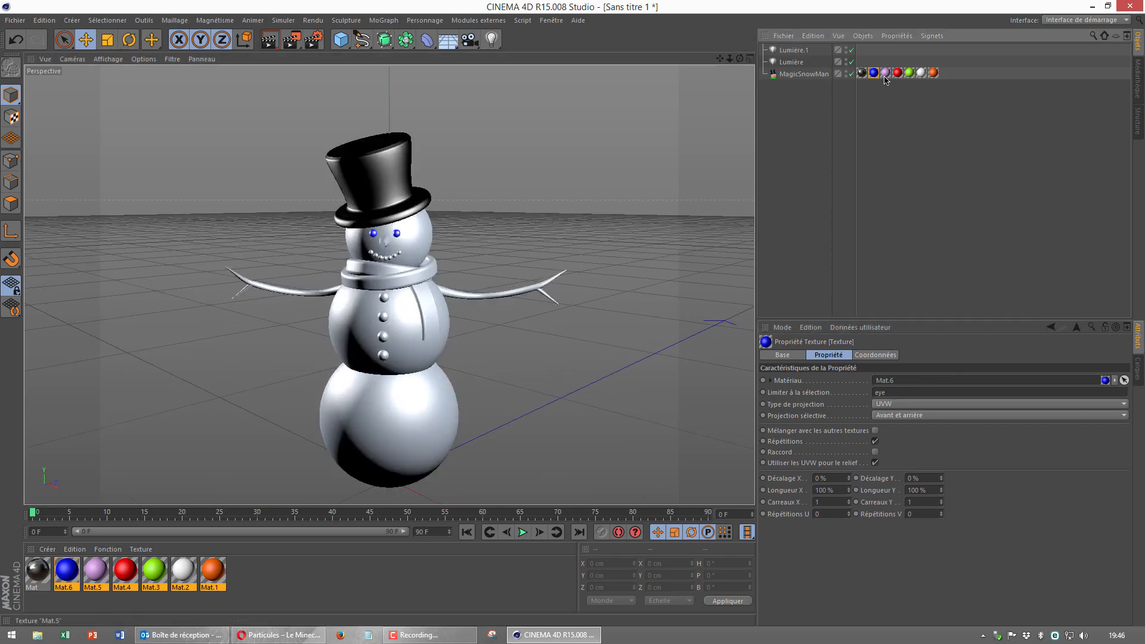
pyautogui.click(898, 394)
pyautogui.write('mouth')
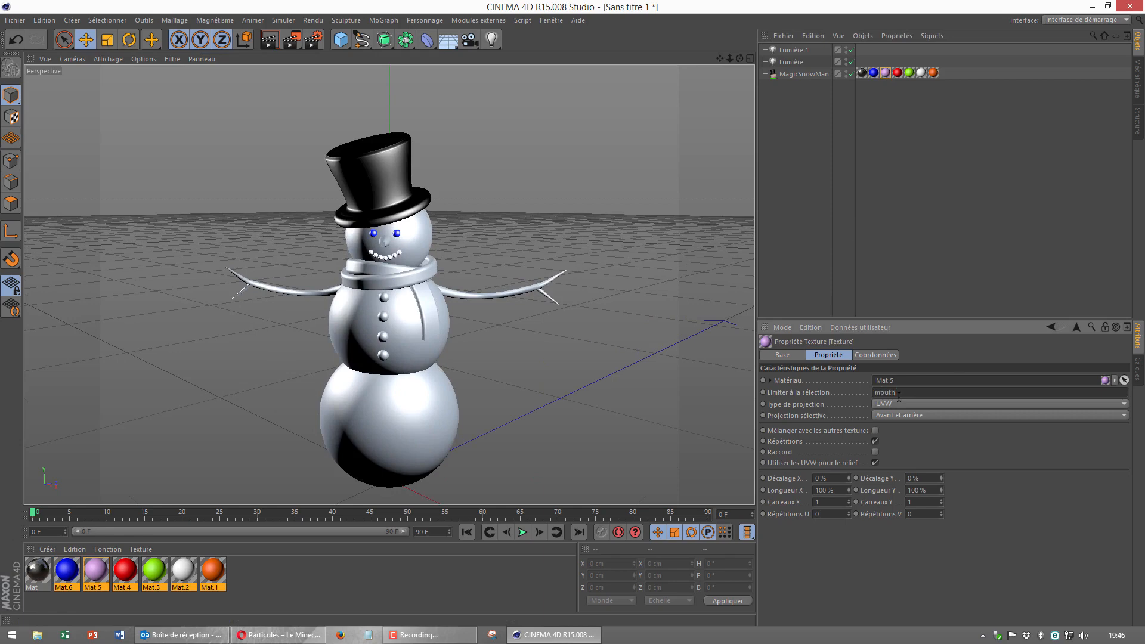
# Limit the red material to the snowman's scarf selection and the green material to the selection "button".
pyautogui.click(897, 72)
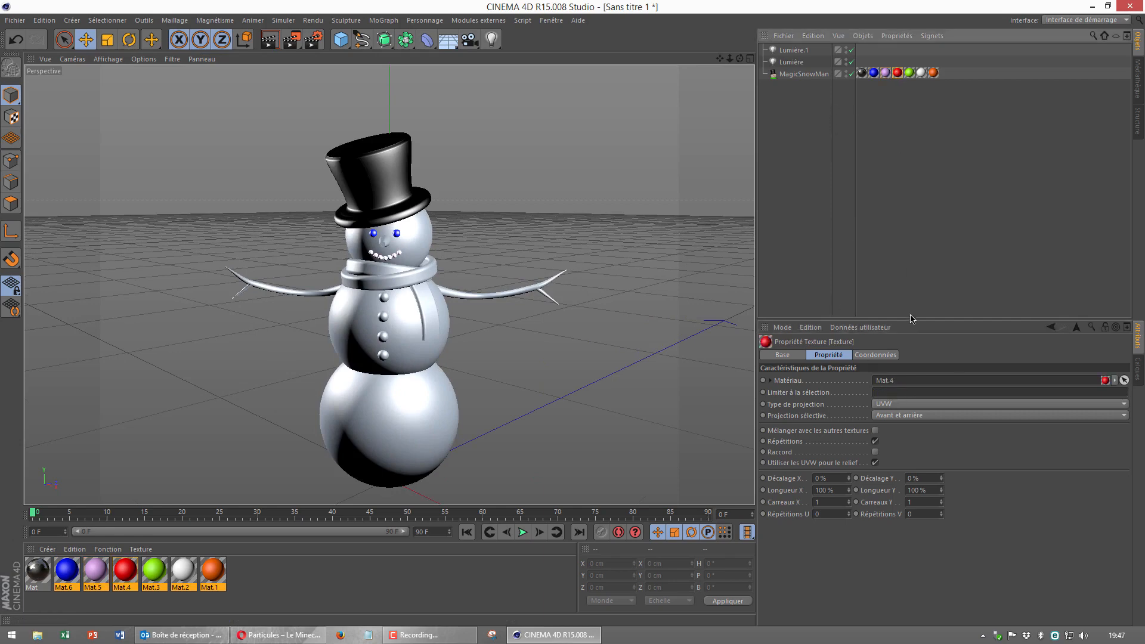
pyautogui.click(911, 392)
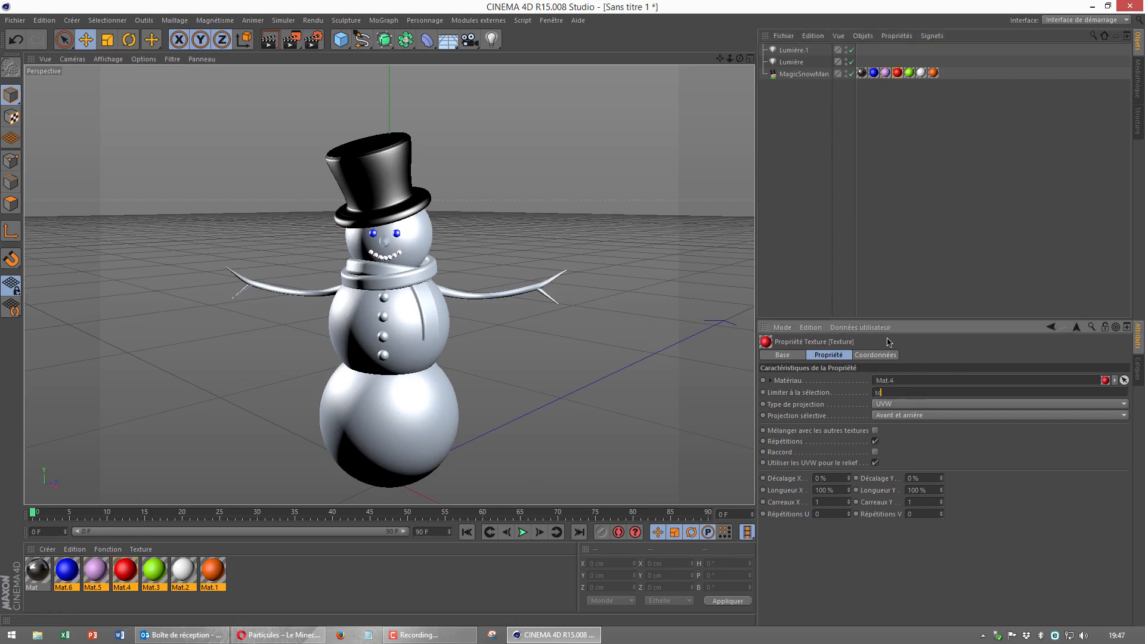
pyautogui.press('Return')
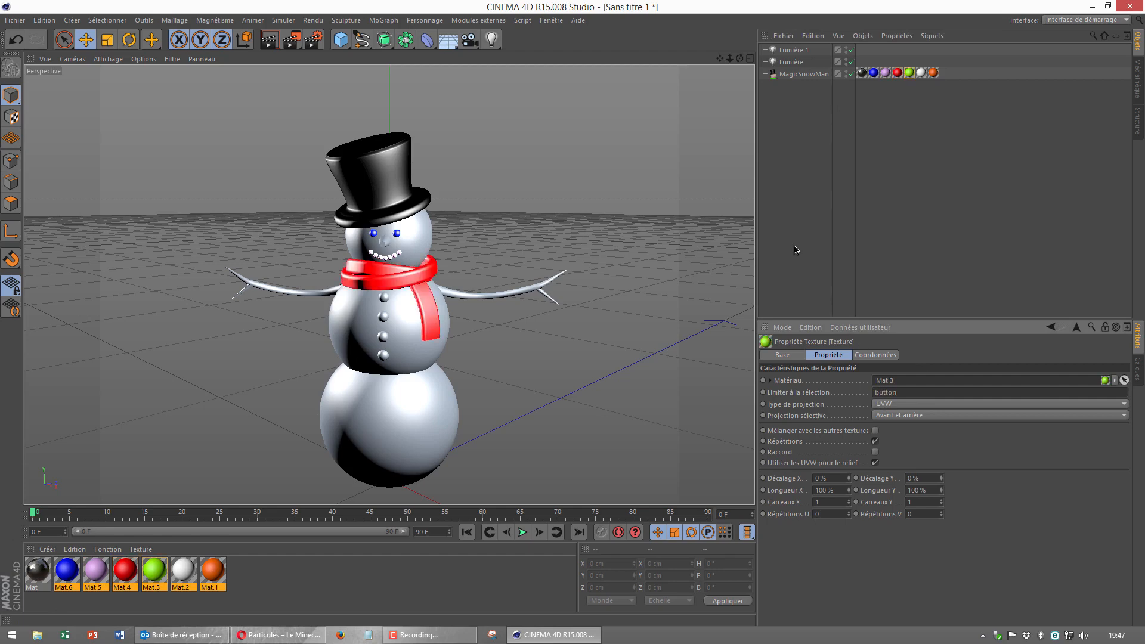
pyautogui.press('Return')
# Limit the snowman's white material to the selection "body" and the orange one to the selection "nose".
pyautogui.click(921, 73)
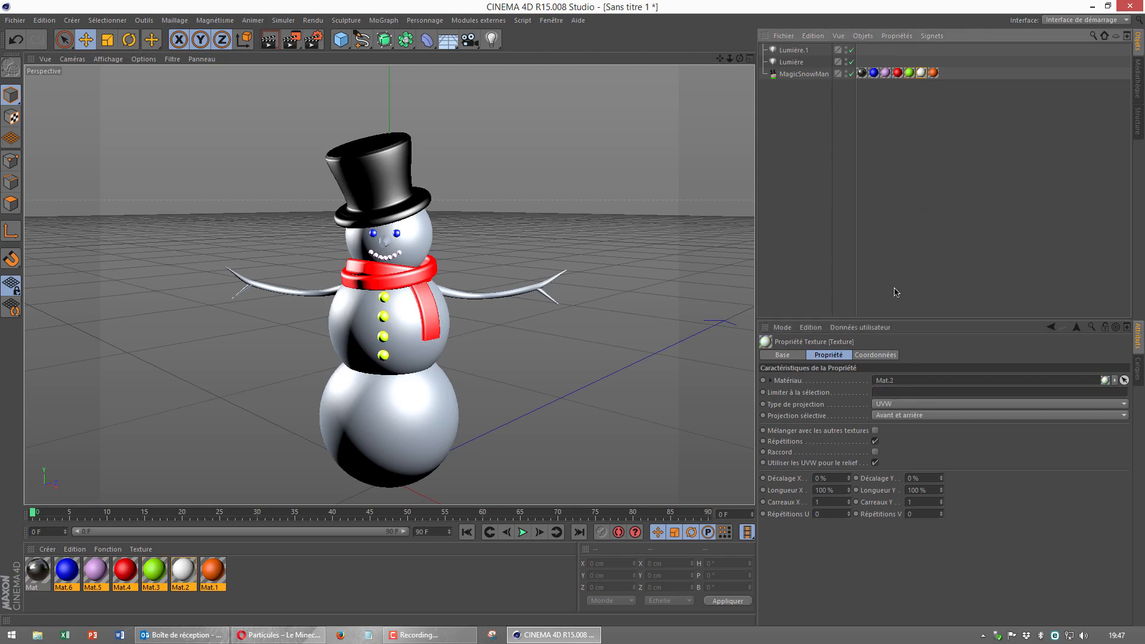
pyautogui.click(894, 392)
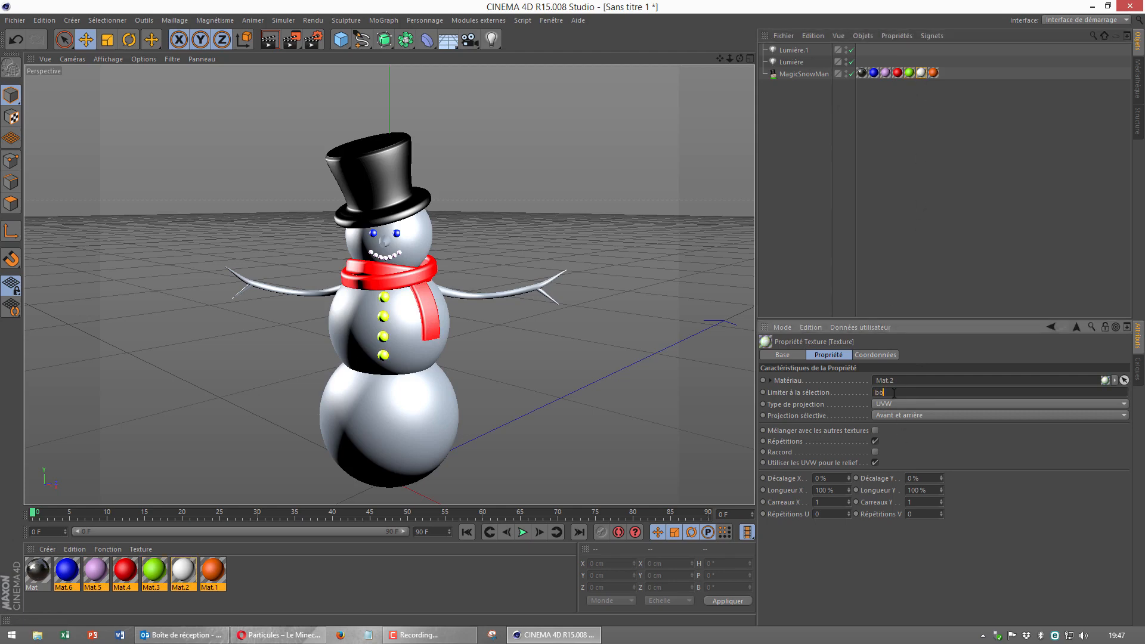
pyautogui.write('body')
pyautogui.press('Return')
pyautogui.click(933, 73)
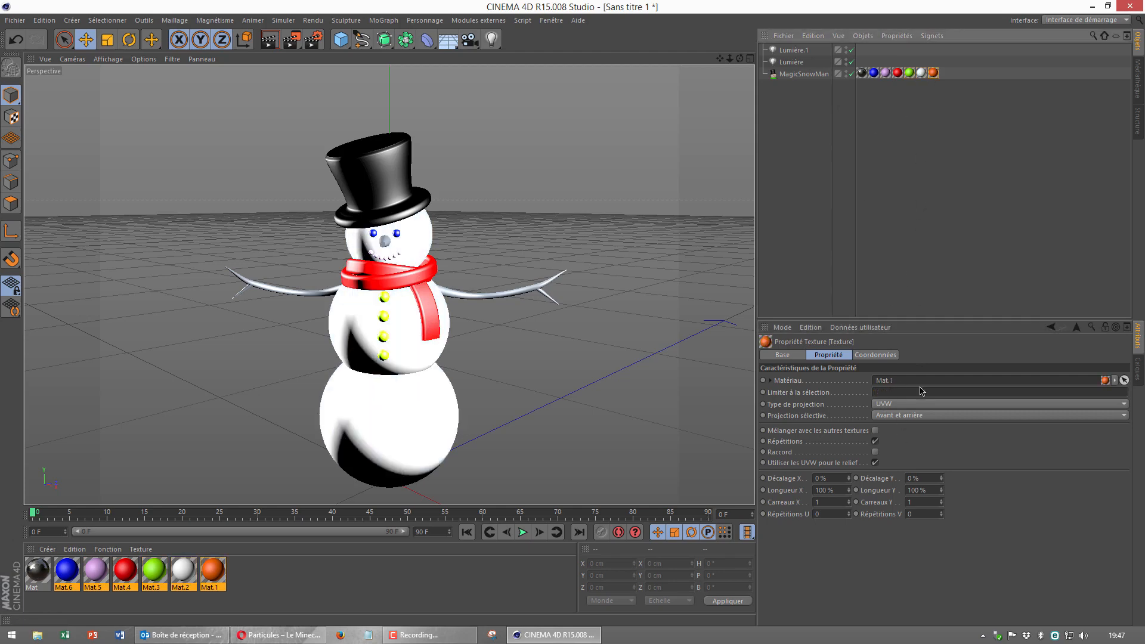
pyautogui.click(921, 393)
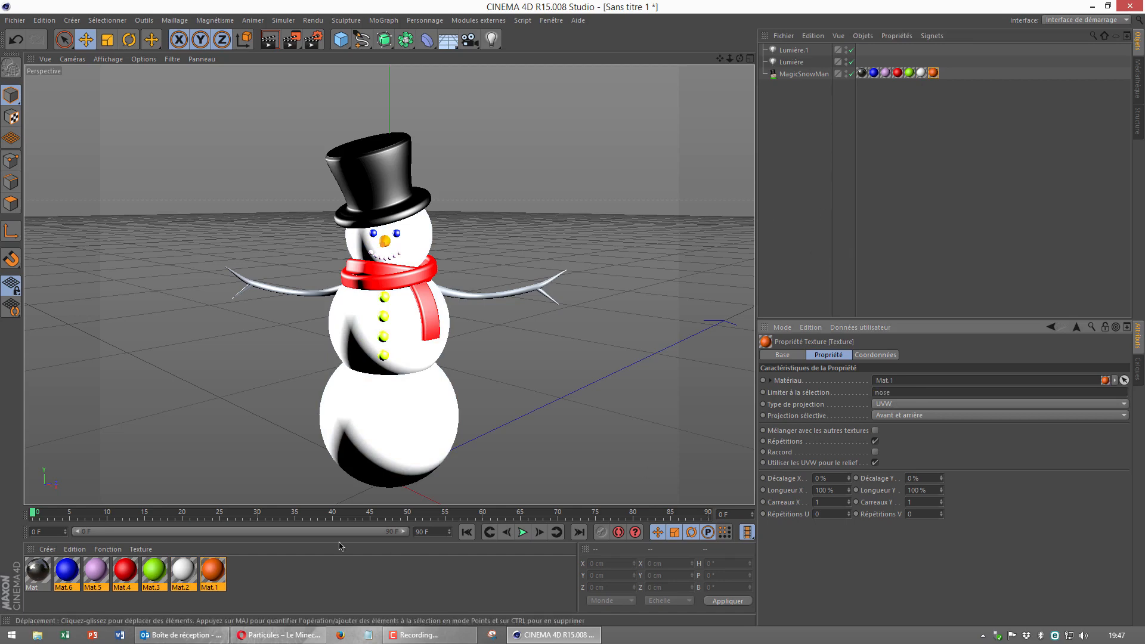
# Create a dark brown material (RGB 91, 22, 1) and close the material editor.
pyautogui.doubleClick(298, 575)
pyautogui.doubleClick(27, 572)
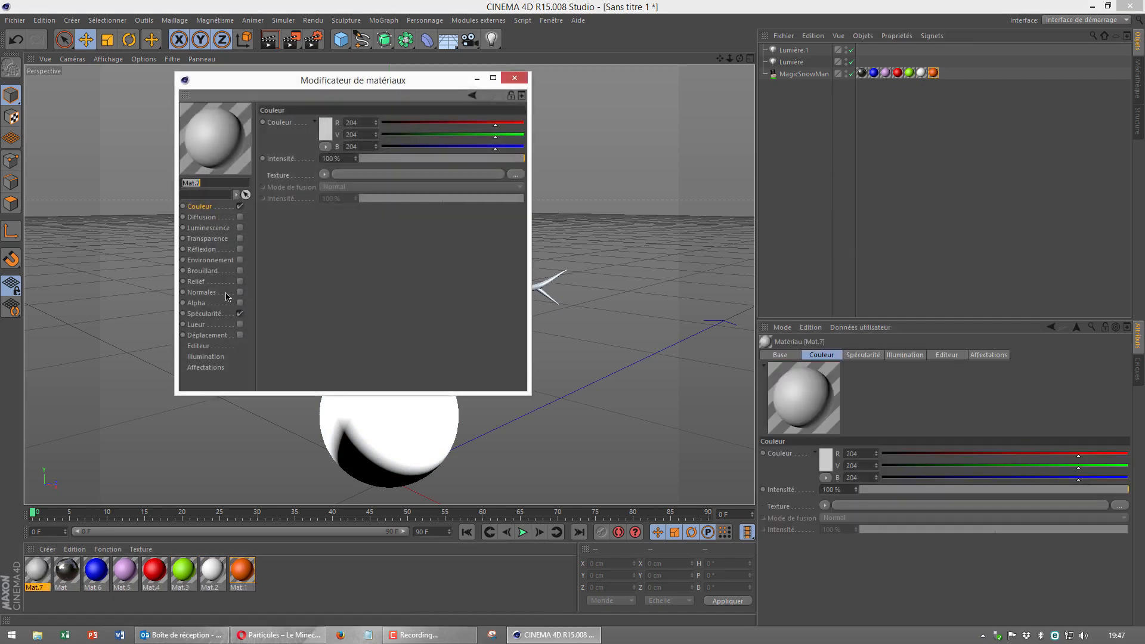
pyautogui.click(325, 129)
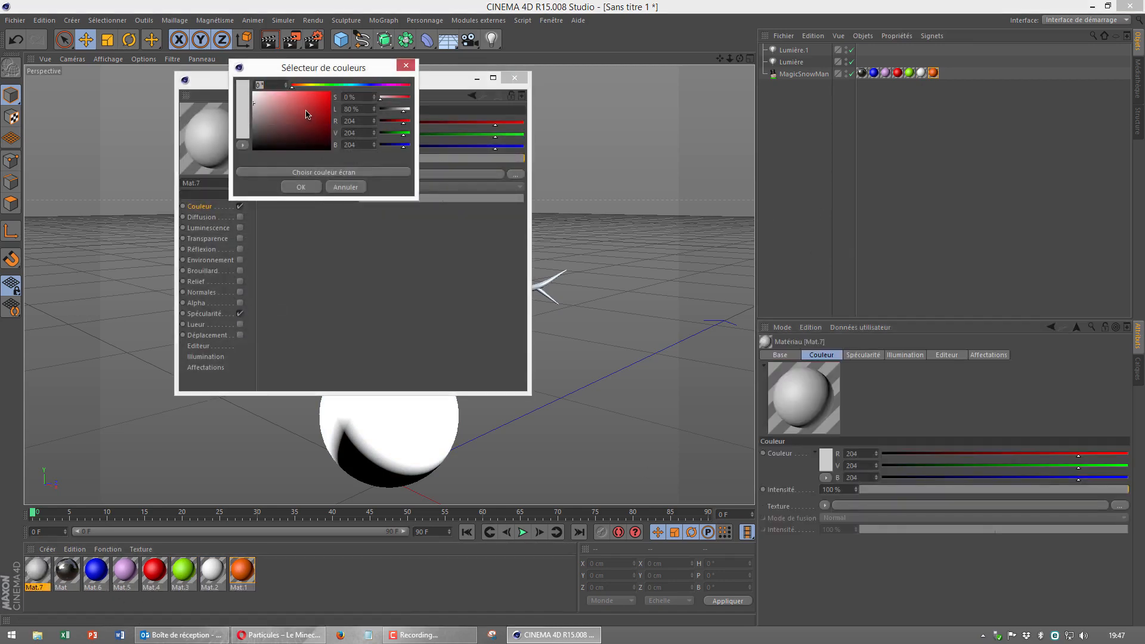
pyautogui.click(301, 86)
pyautogui.moveTo(297, 86); pyautogui.dragTo(329, 129)
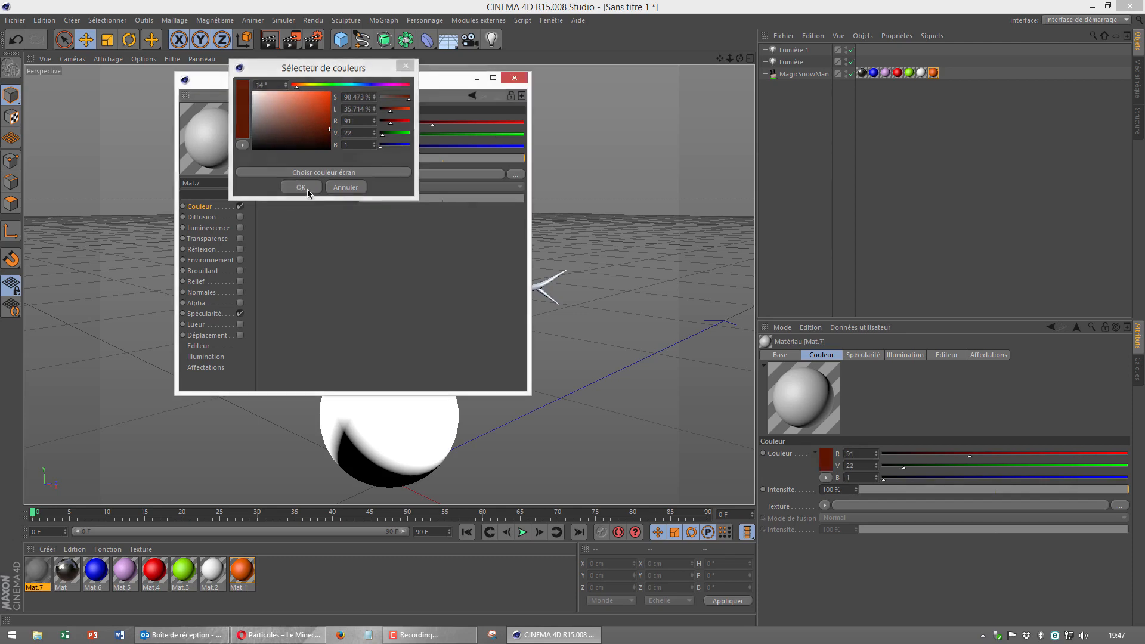
pyautogui.click(301, 187)
pyautogui.click(514, 78)
# Apply the dark brown material to the snowman and limit it to the selection "arm".
pyautogui.moveTo(41, 574); pyautogui.dragTo(818, 74)
pyautogui.click(894, 392)
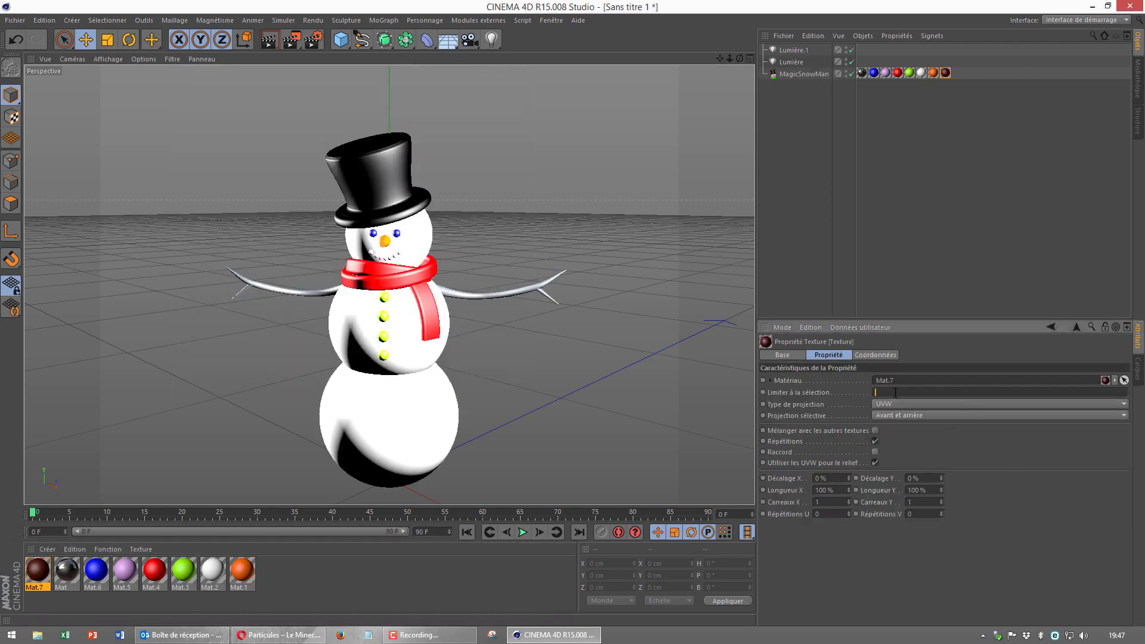
pyautogui.write('arm')
pyautogui.press('Return')
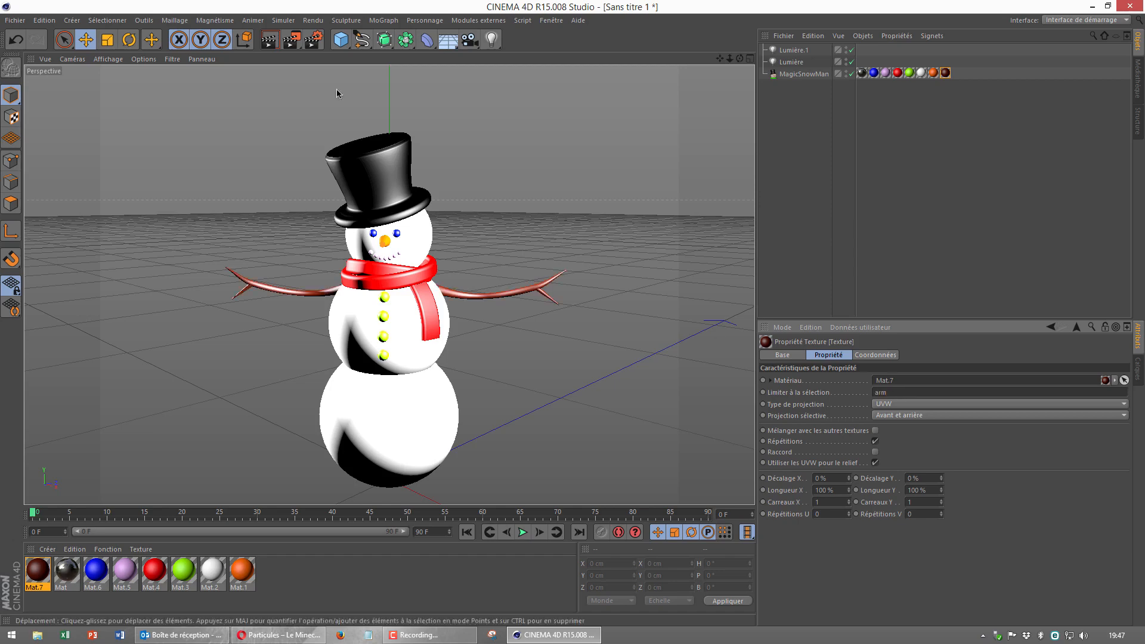
# Preview the render of the fully coloured snowman in the viewport, and close the program.
pyautogui.hotkey('ctrl', 'r')
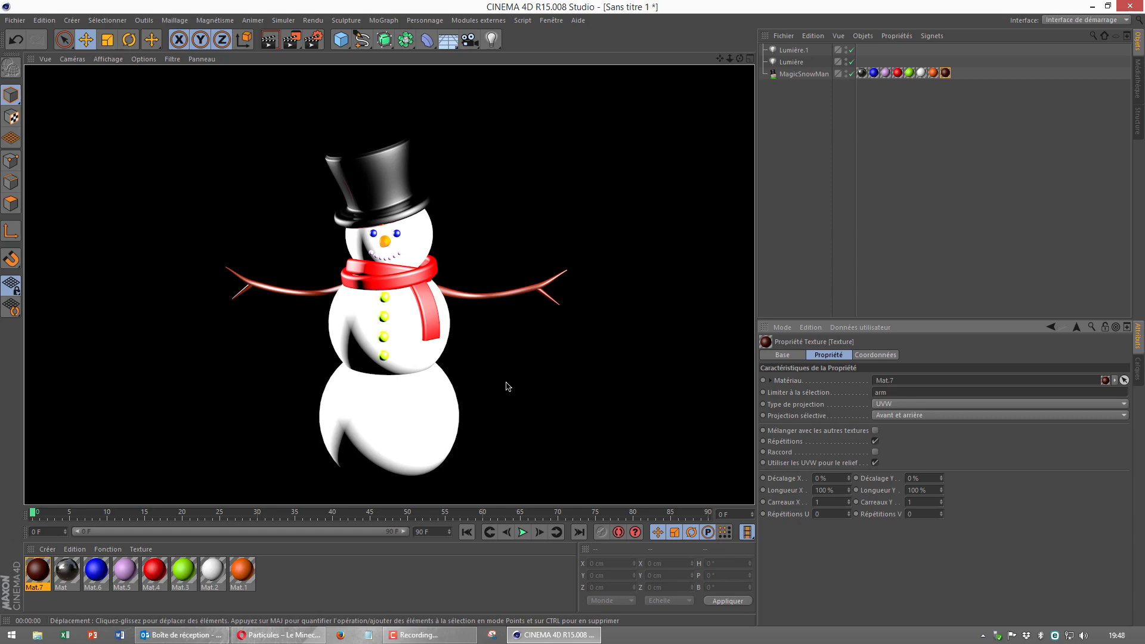
pyautogui.click(504, 218)
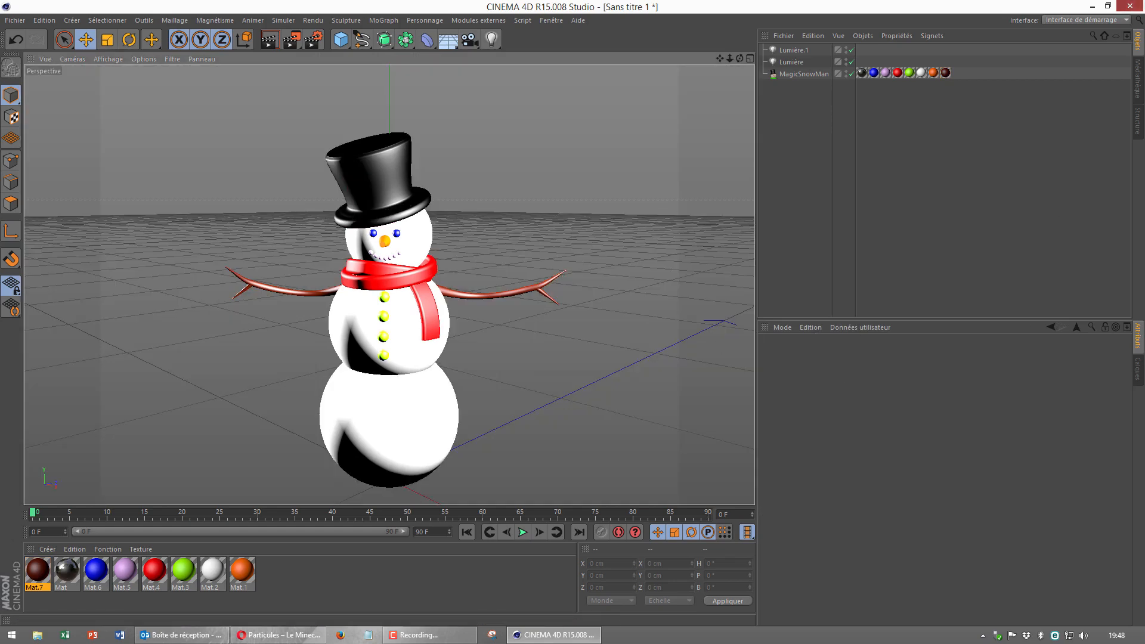
pyautogui.click(1129, 6)
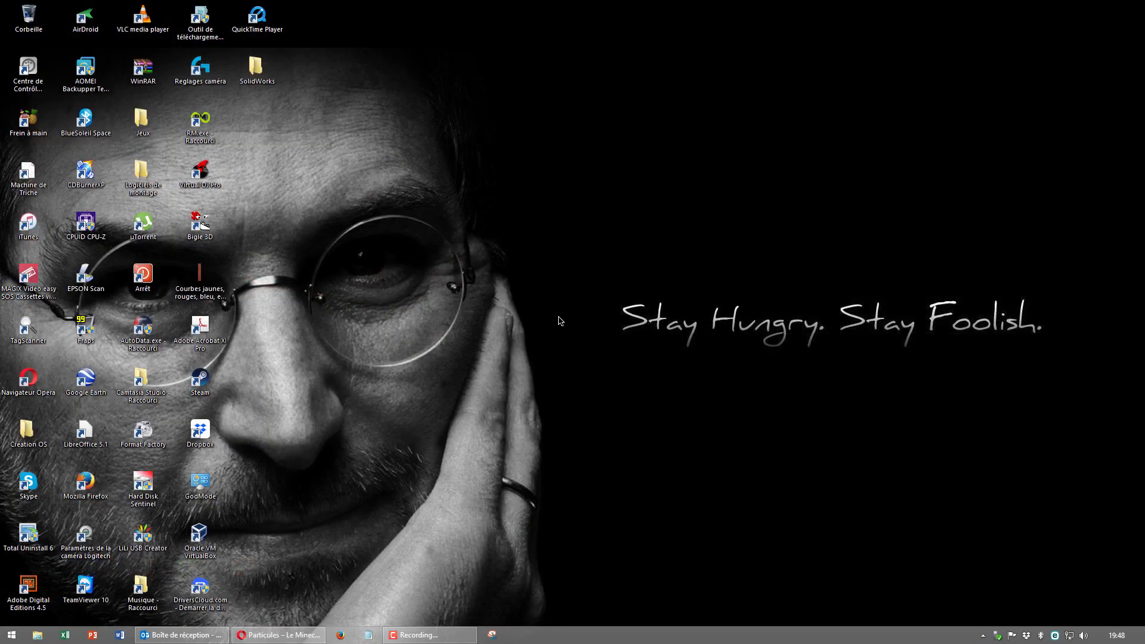